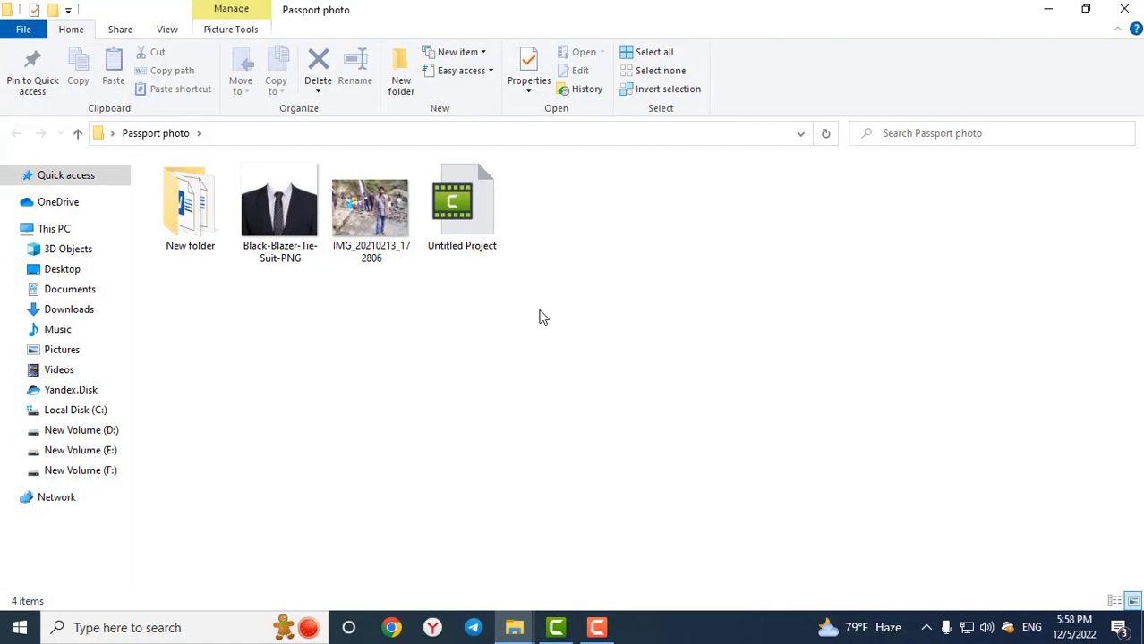
- View the source photo IMG_20210213_172806 and the Black-Blazer-Tie-Suit-PNG image, closing the viewer after each
double_click(362, 231)
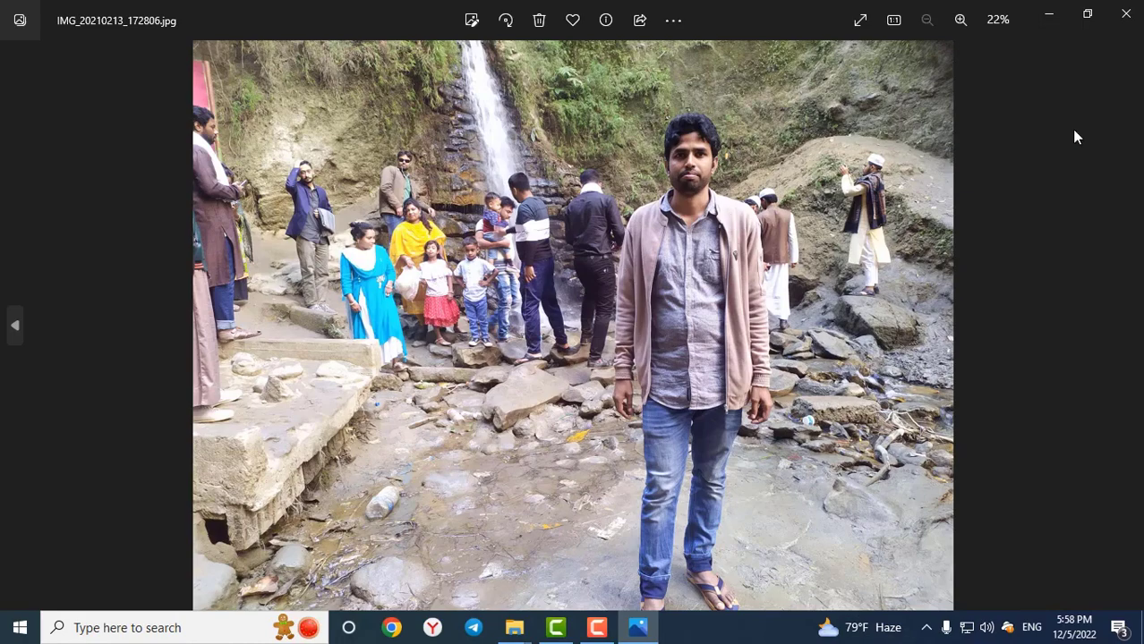
left_click(1125, 14)
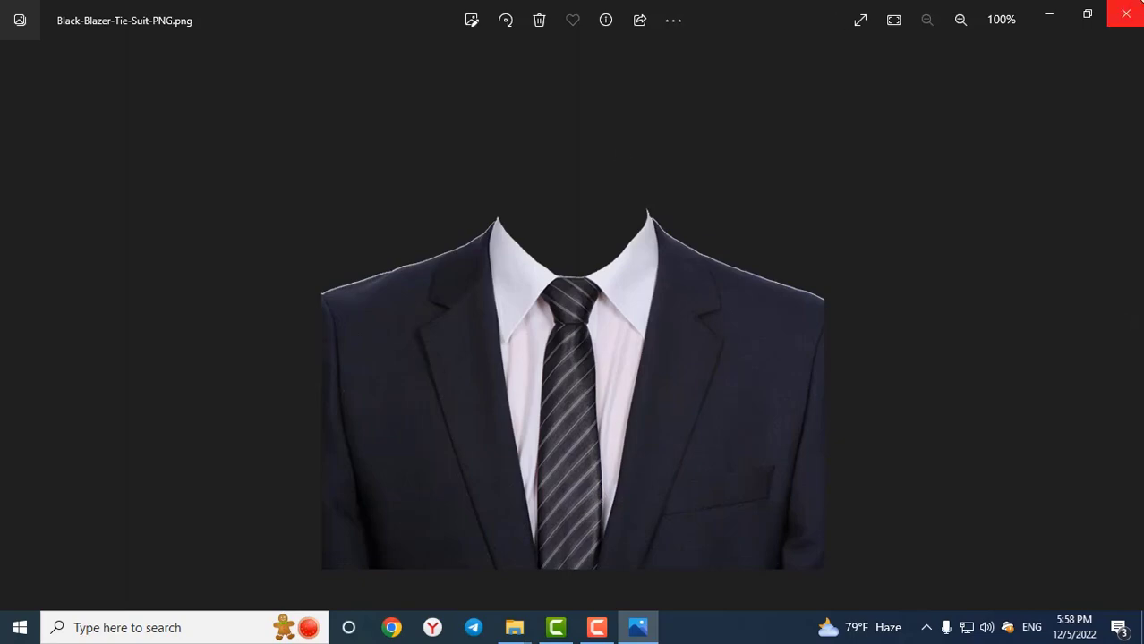
left_click(1125, 13)
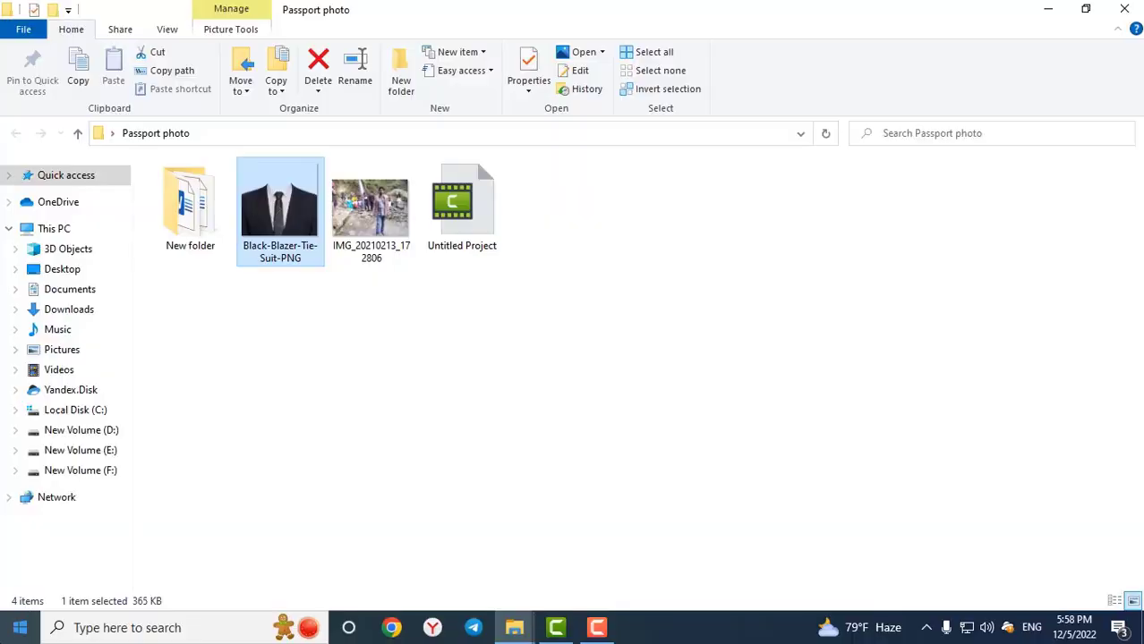
- Launch Adobe Photoshop 2020 and open IMG_20210213_172806 from the Passport photo folder
left_click(20, 627)
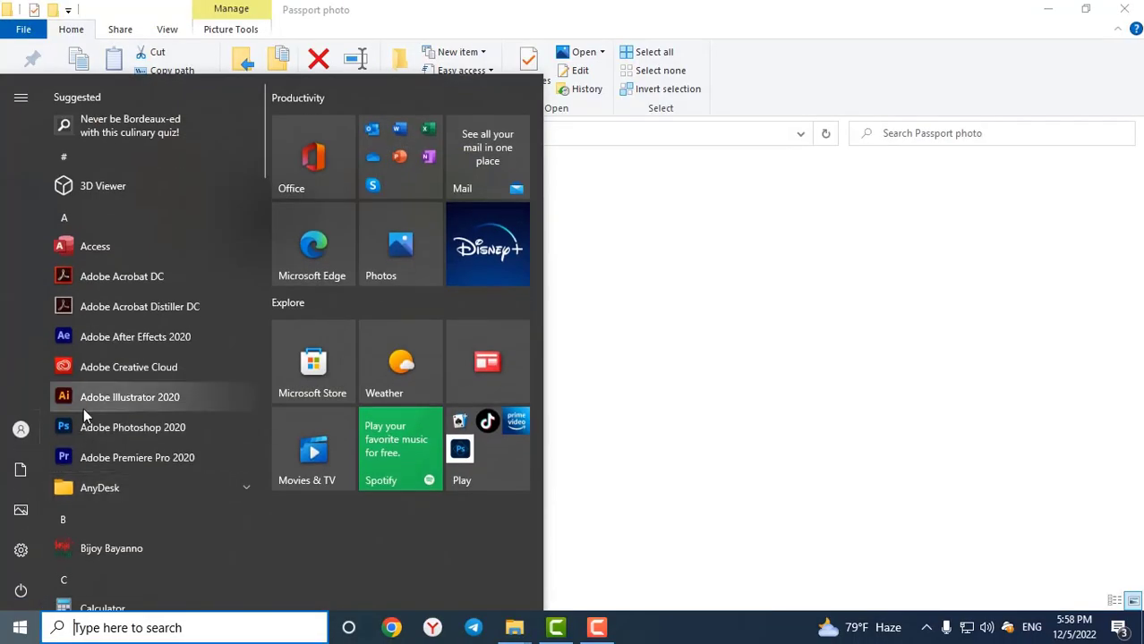
left_click(137, 431)
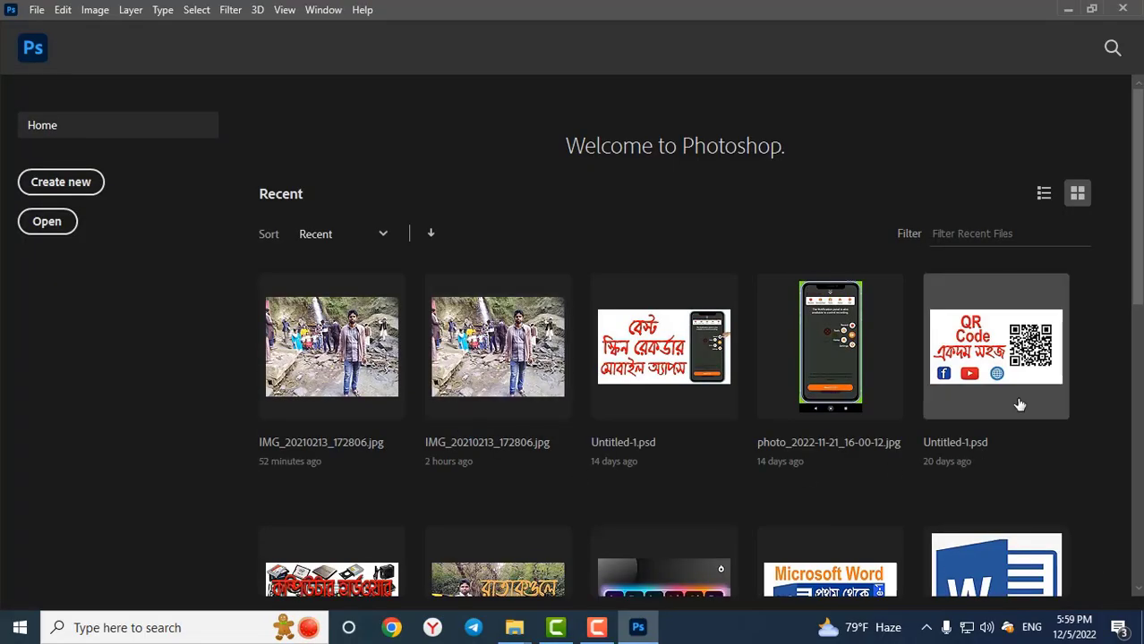
left_click(35, 223)
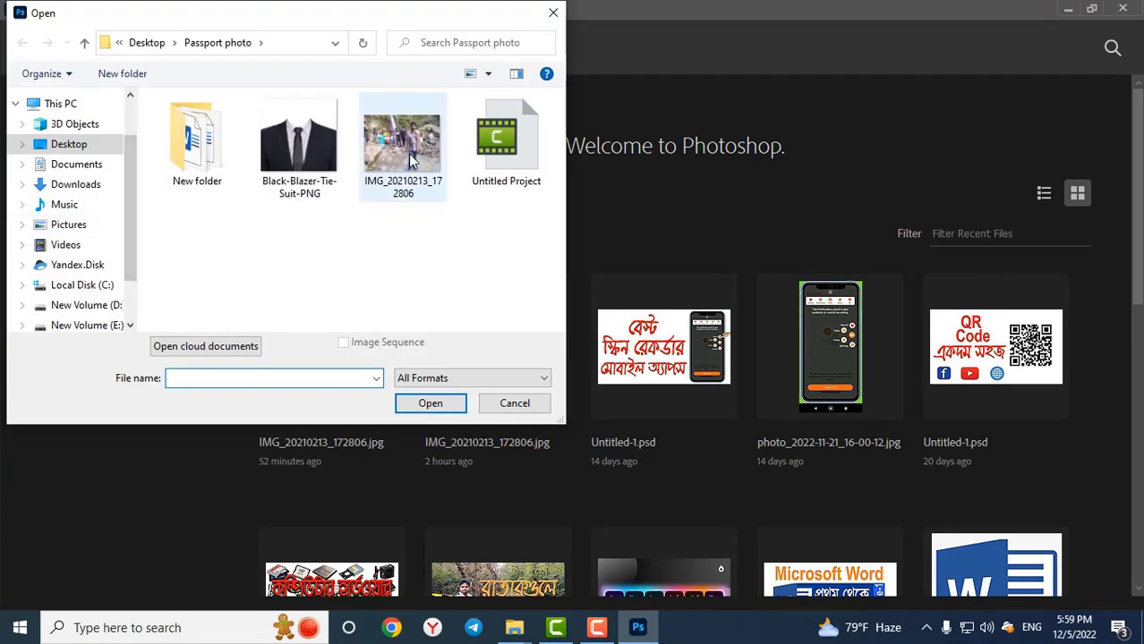
left_click(411, 159)
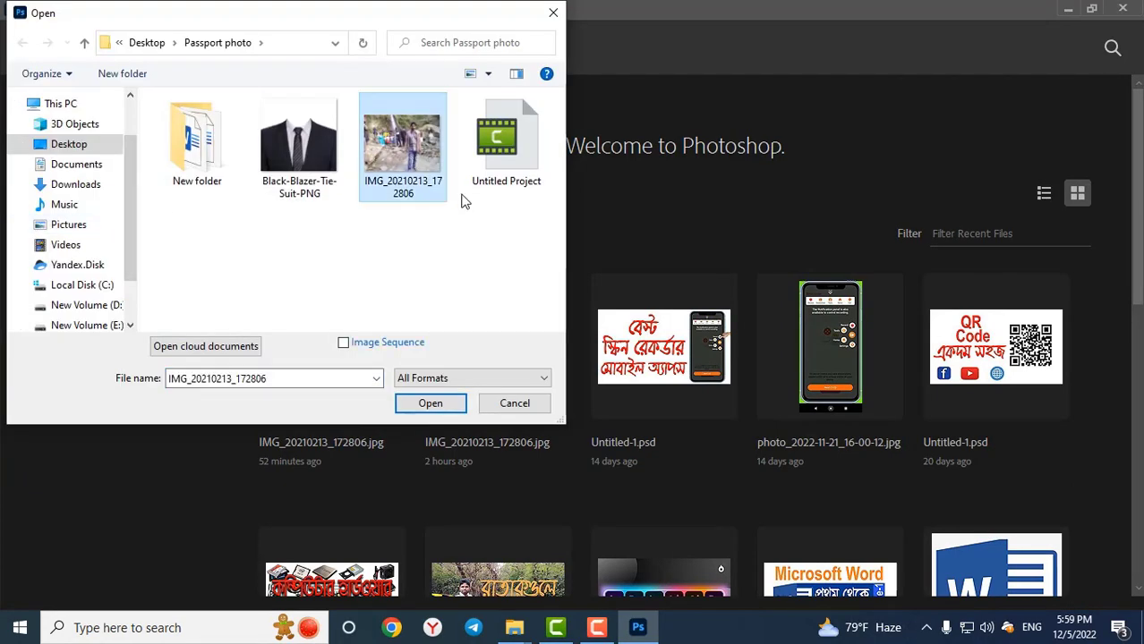
left_click(425, 405)
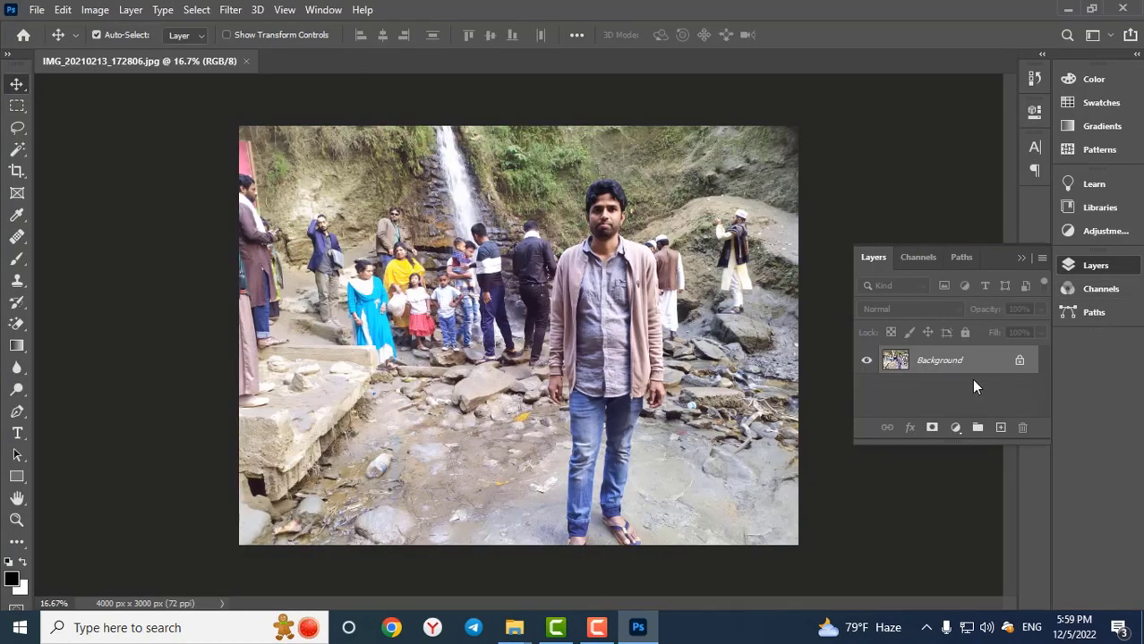
- Unlock the Background layer and set the Crop tool to the W x H x Resolution mode
left_click(1020, 361)
left_click(1091, 266)
left_click(16, 171)
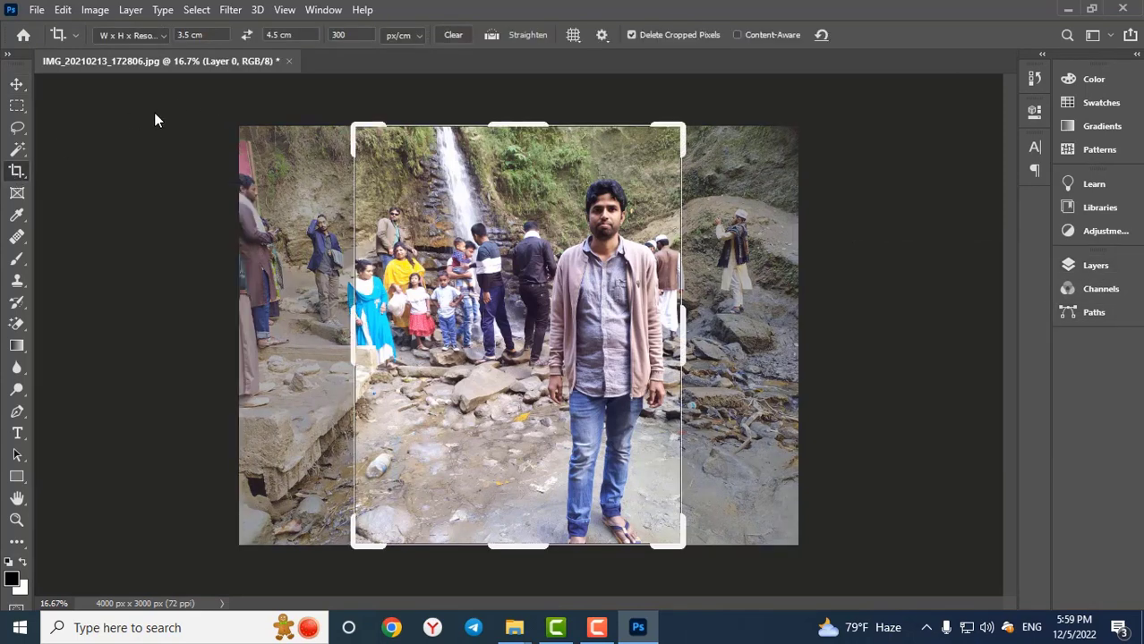
left_click(162, 36)
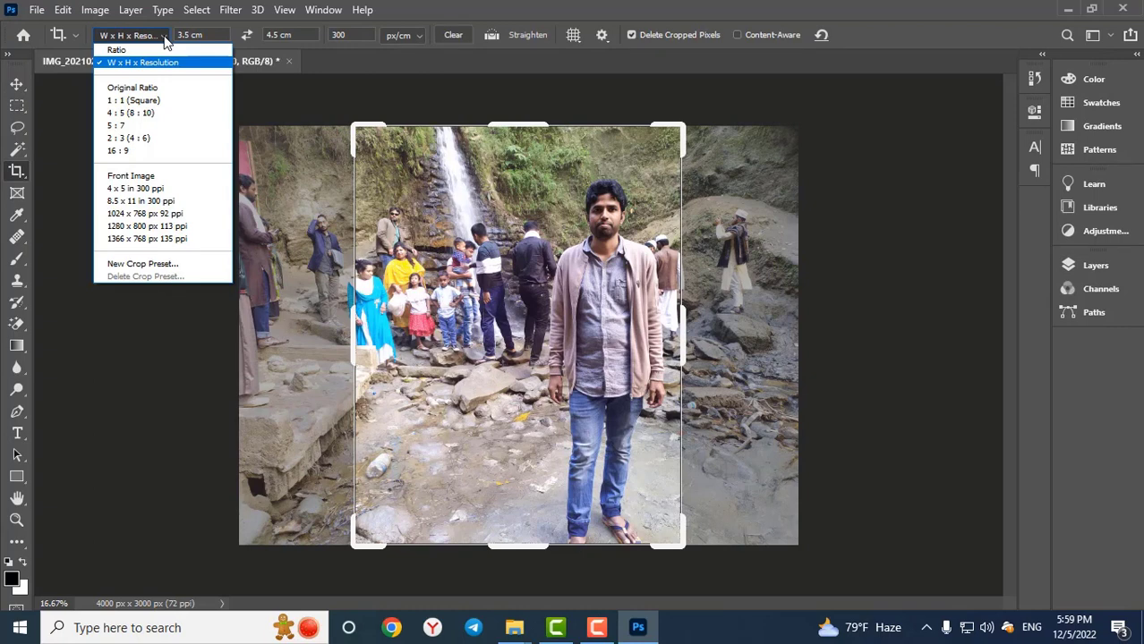
left_click(144, 50)
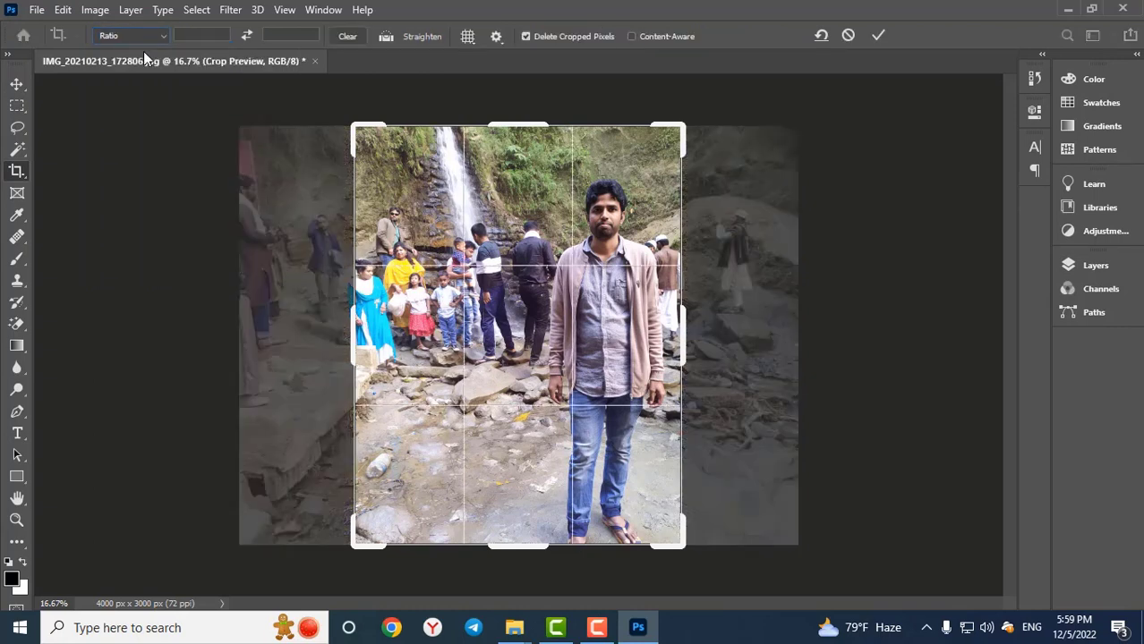
left_click(163, 38)
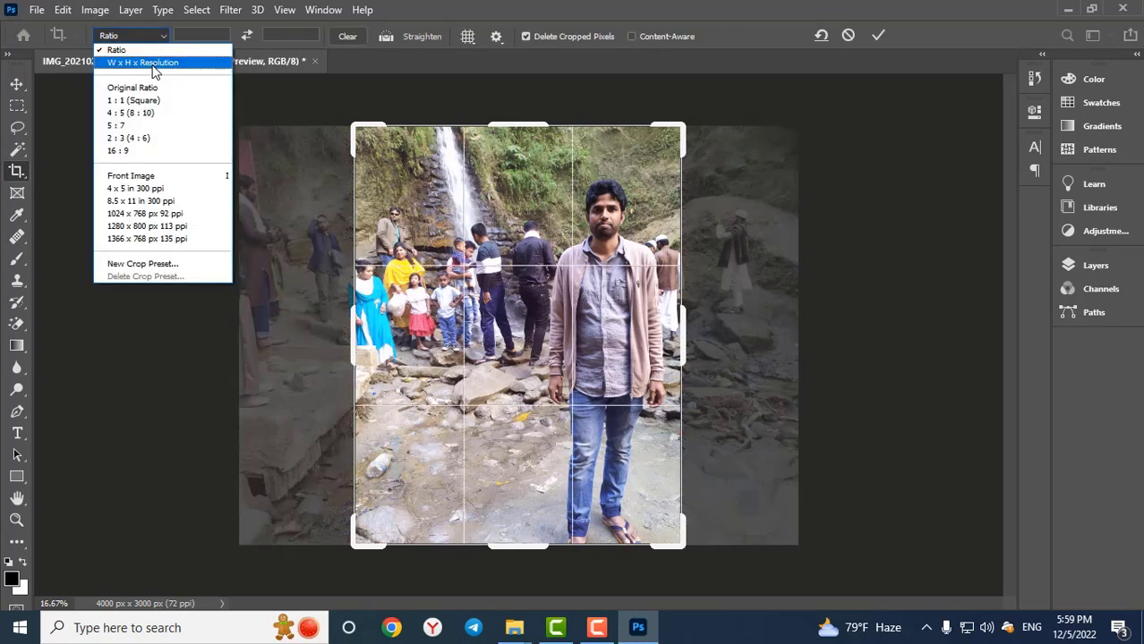
left_click(153, 64)
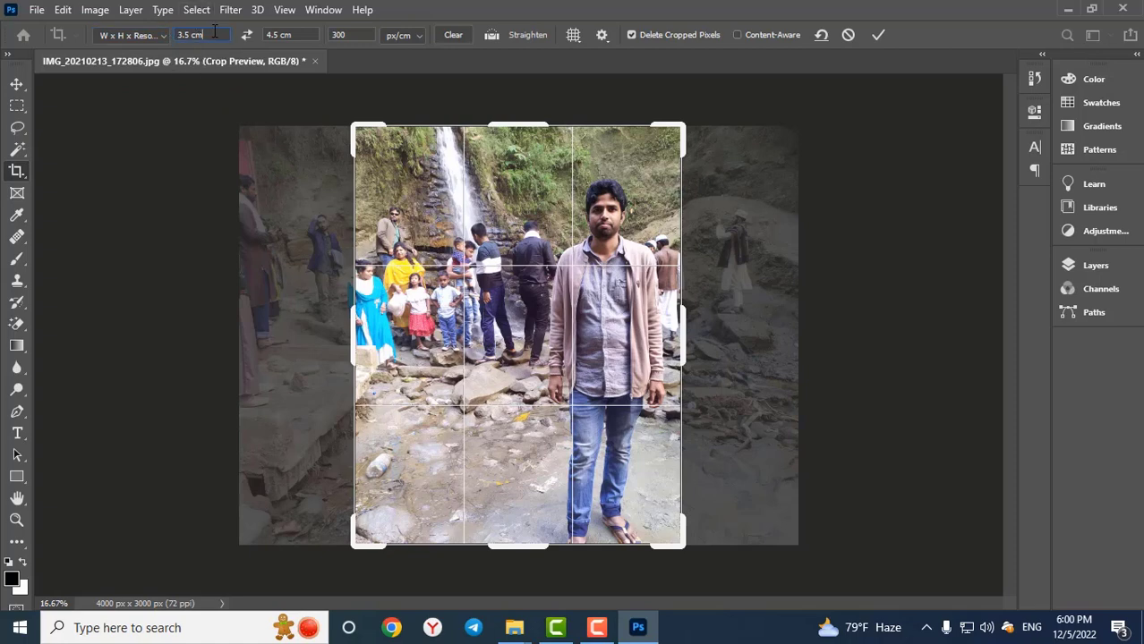
- Set the crop size to 3.5 cm wide by 4.5 cm high with a resolution of 300 px/cm
left_click(193, 34)
type("3.5")
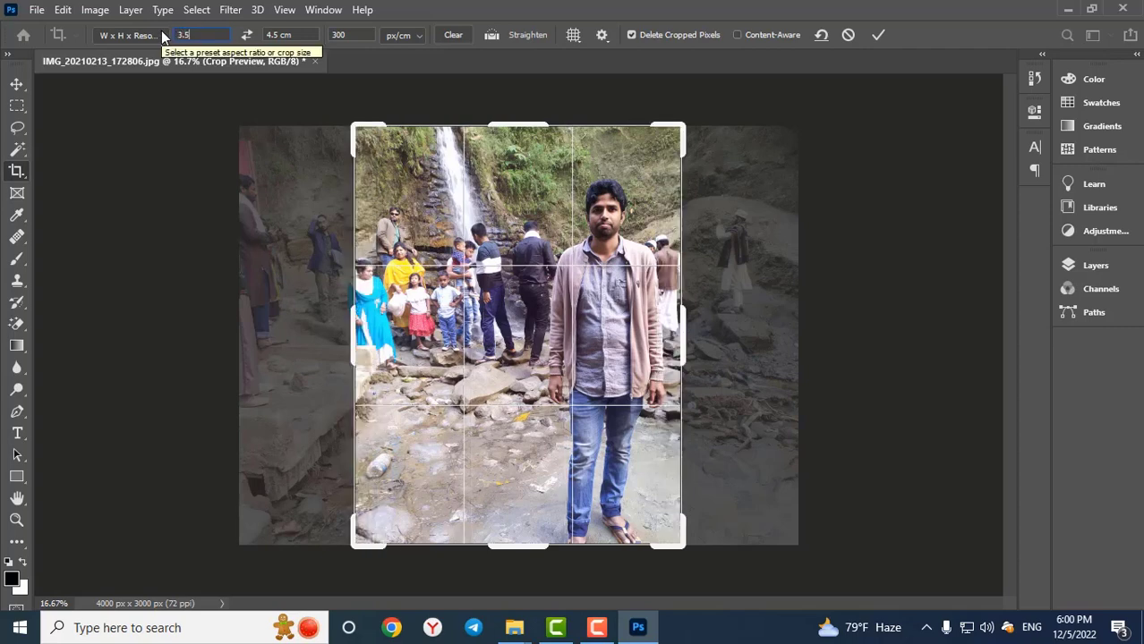
type(" cm")
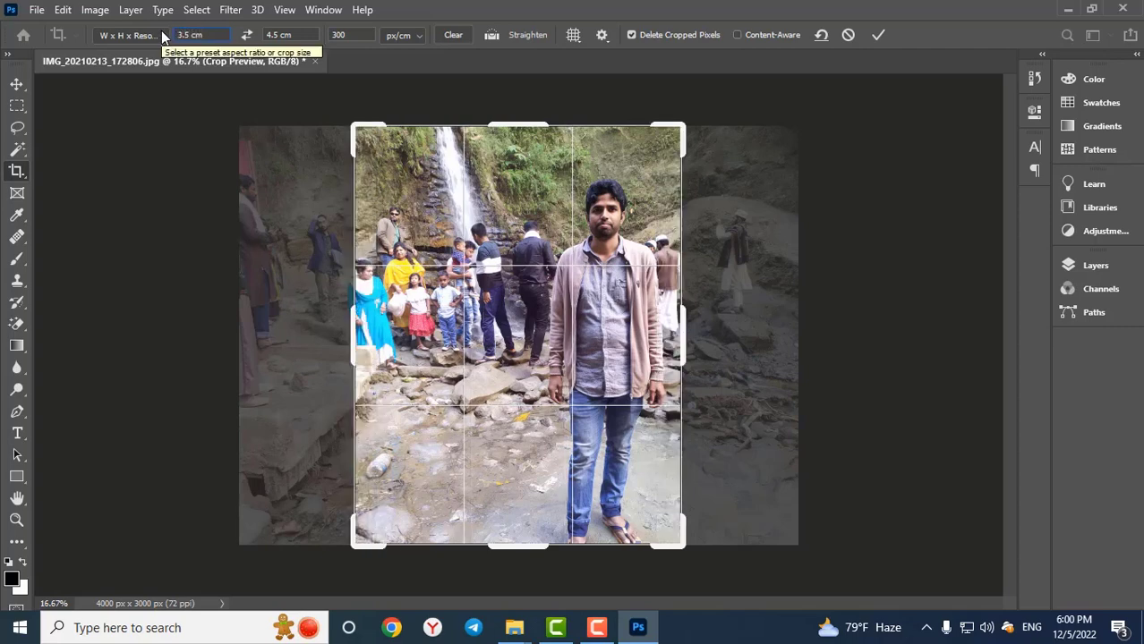
left_click(295, 37)
type("4.5 cm")
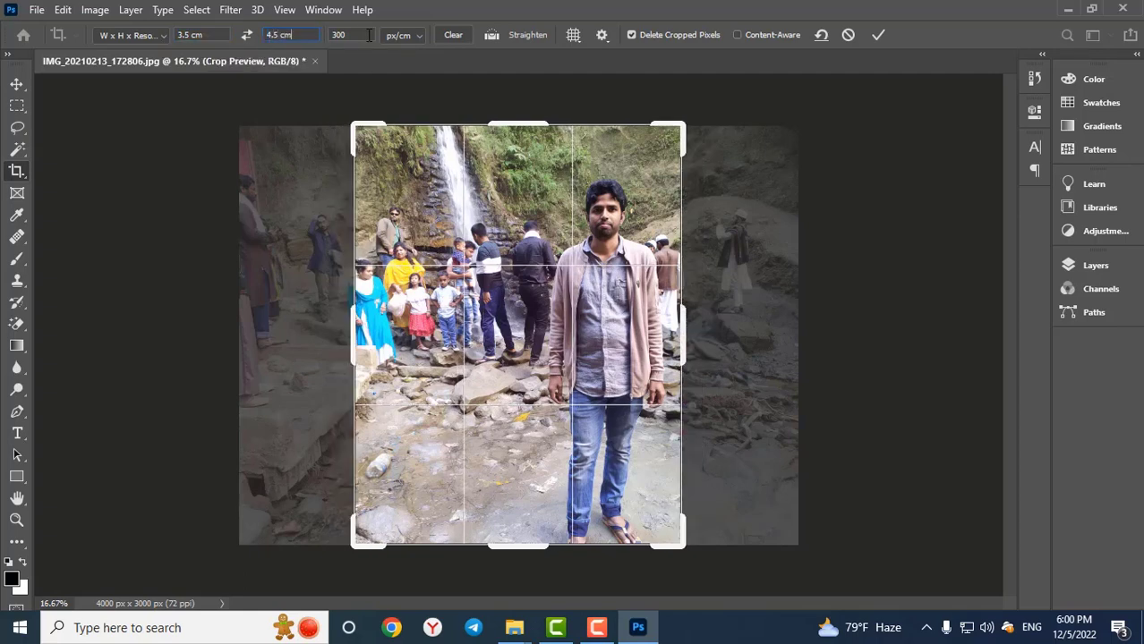
key("Tab")
type("300")
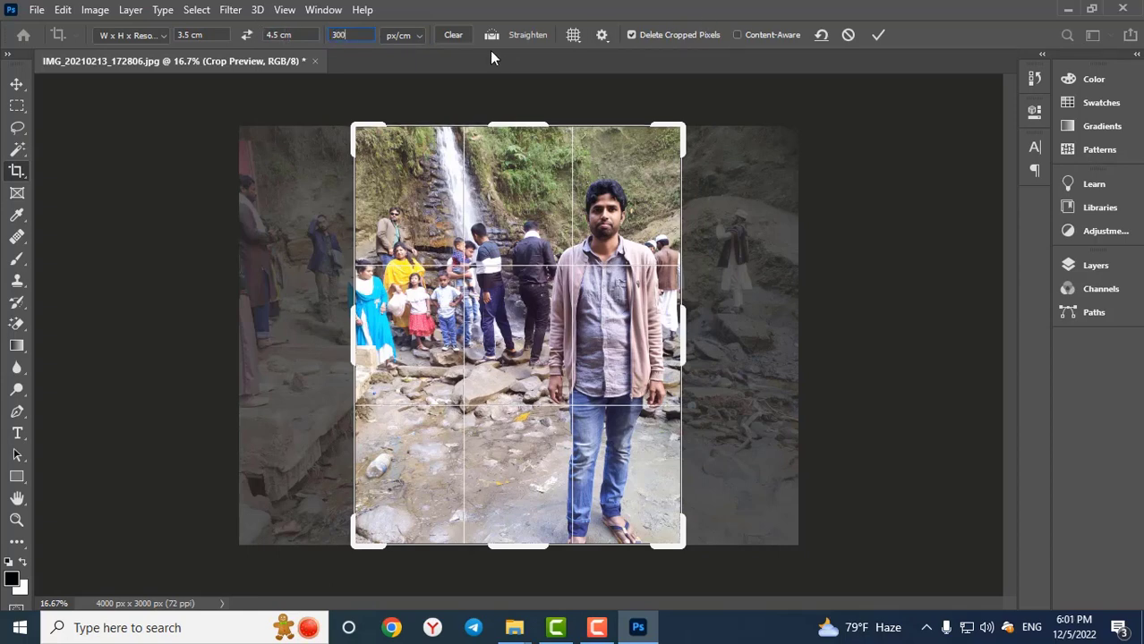
left_click(418, 38)
- Crop the photo tightly around the head and shoulders of the man standing in front
left_click_drag(583, 298, 531, 268)
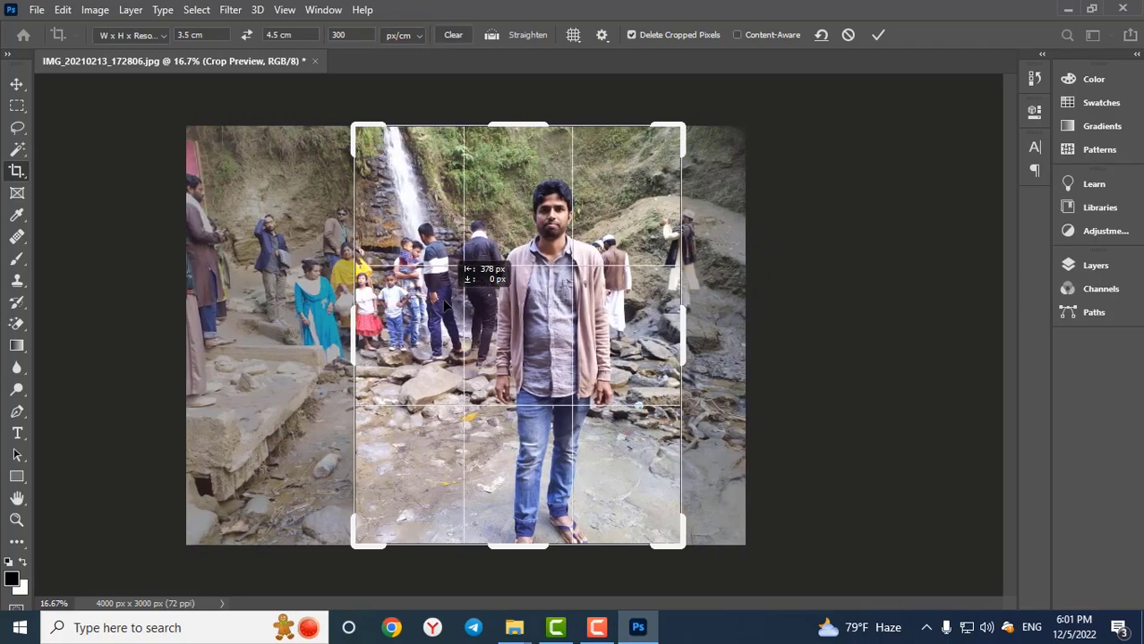
left_click_drag(677, 541, 425, 348)
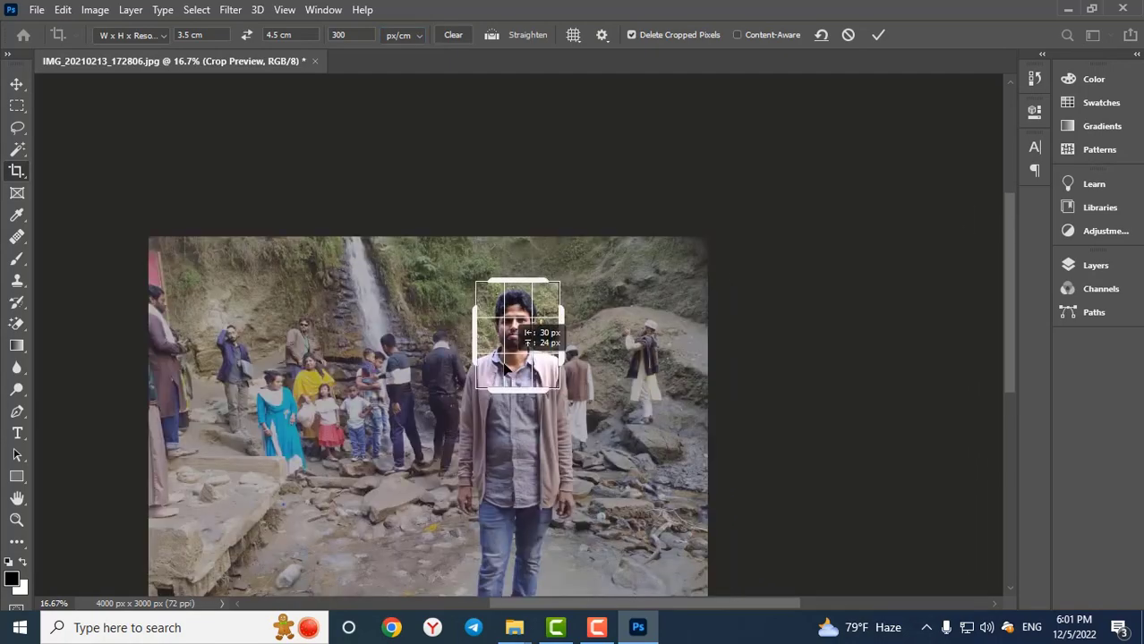
left_click_drag(504, 367, 515, 369)
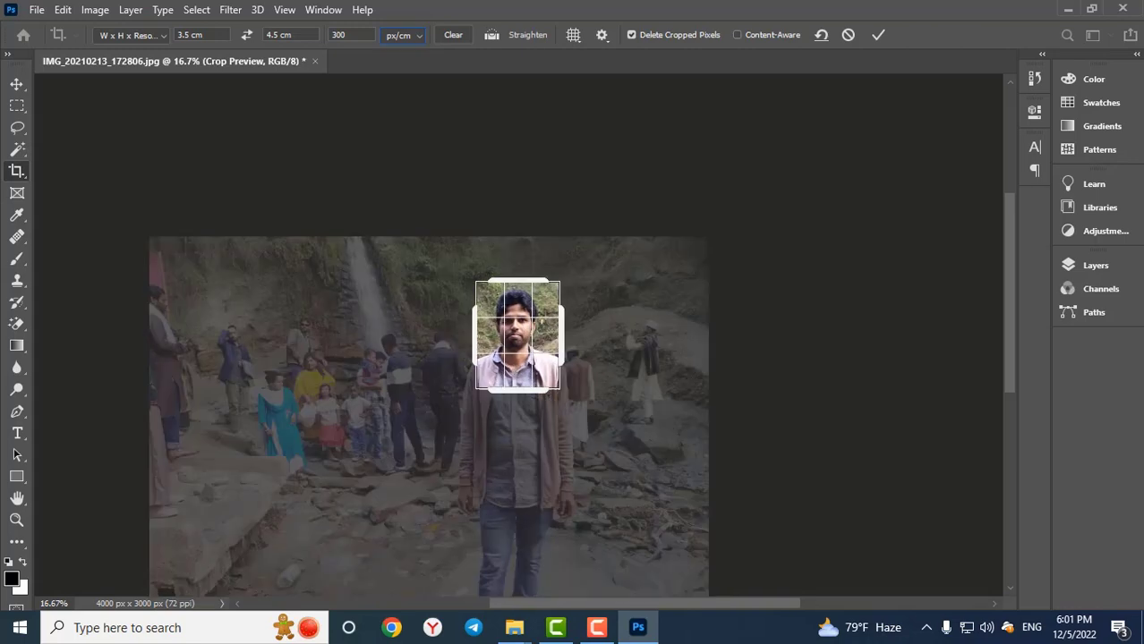
left_click(877, 39)
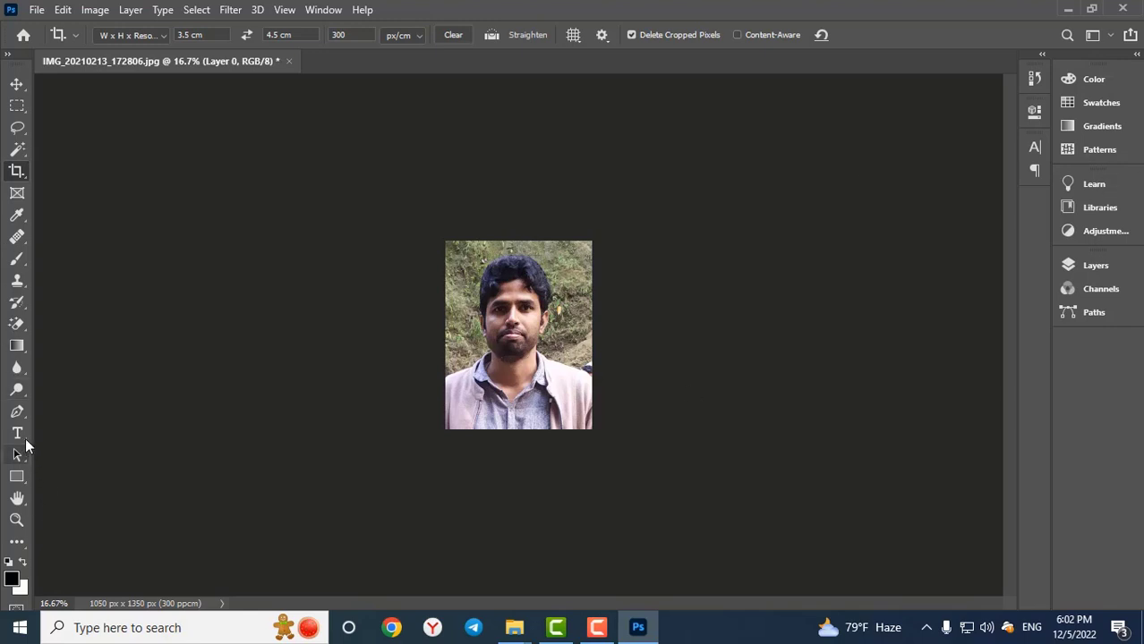
- Start a Pen tool path at the photo's left edge on the jacket shoulder and trace up the neck to the jaw
left_click(17, 413)
scroll(491, 349, "up", 5)
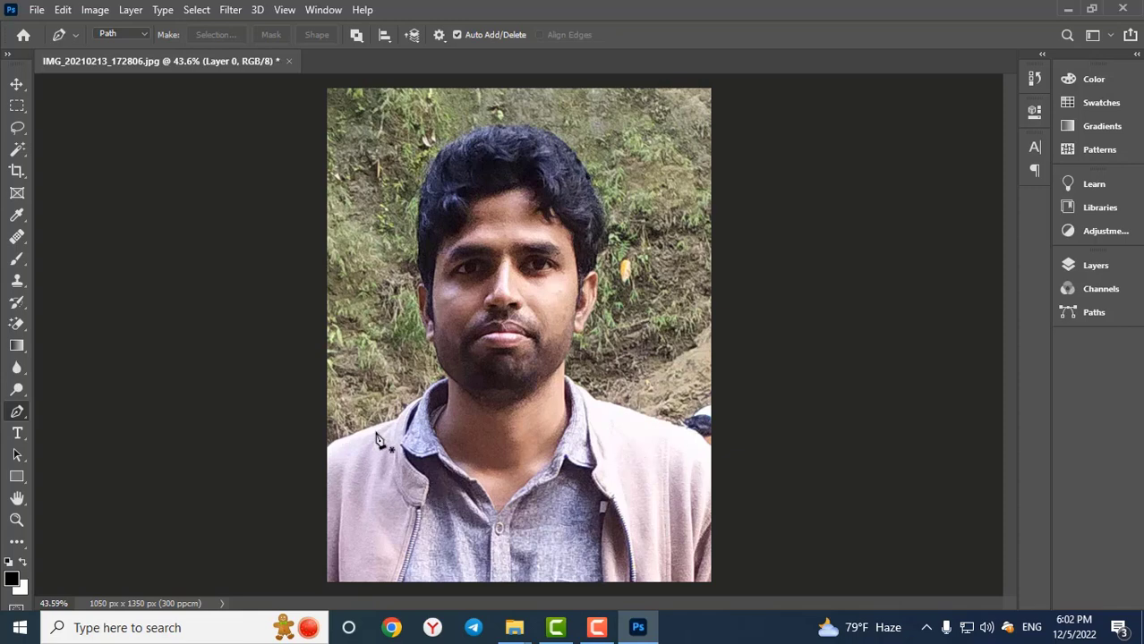
left_click(324, 473)
scroll(445, 427, "up", 4)
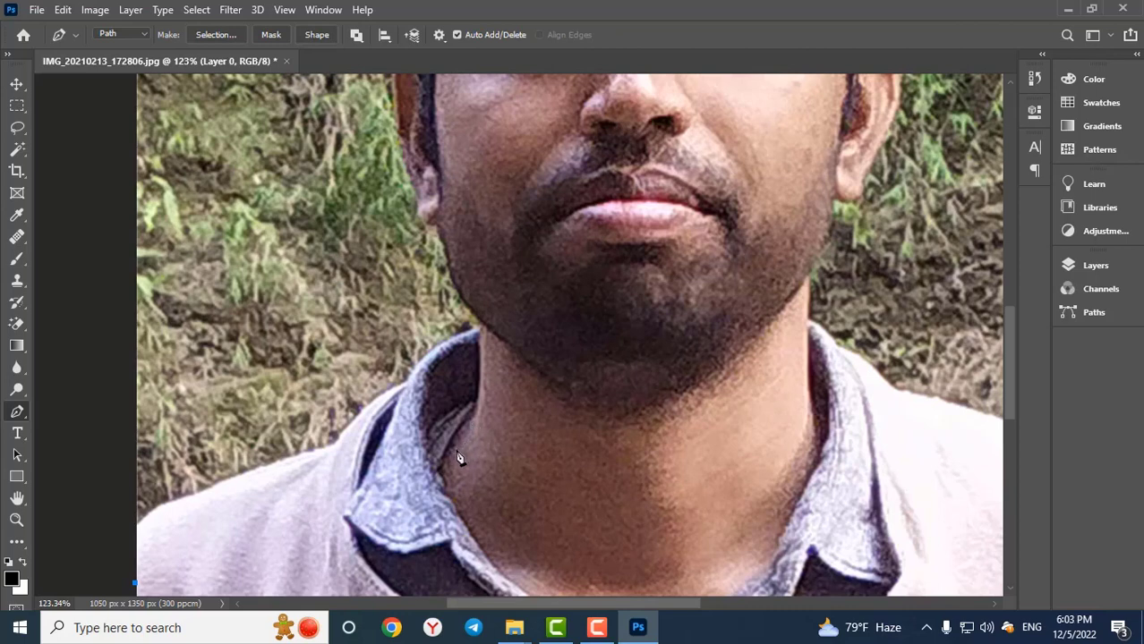
left_click(456, 450)
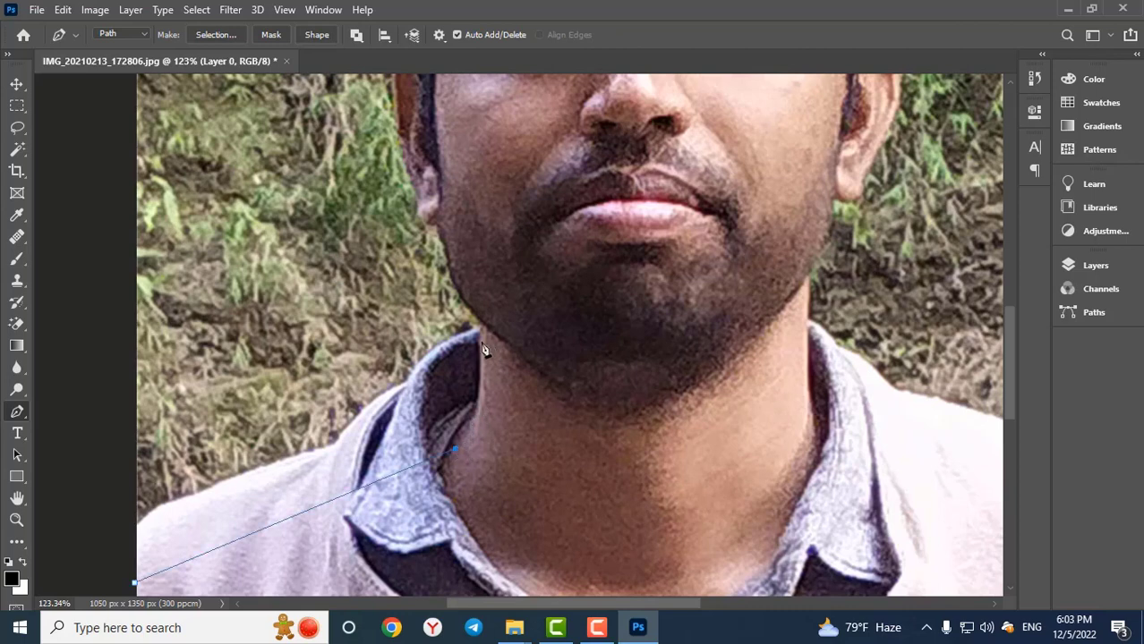
scroll(484, 350, "up", 2)
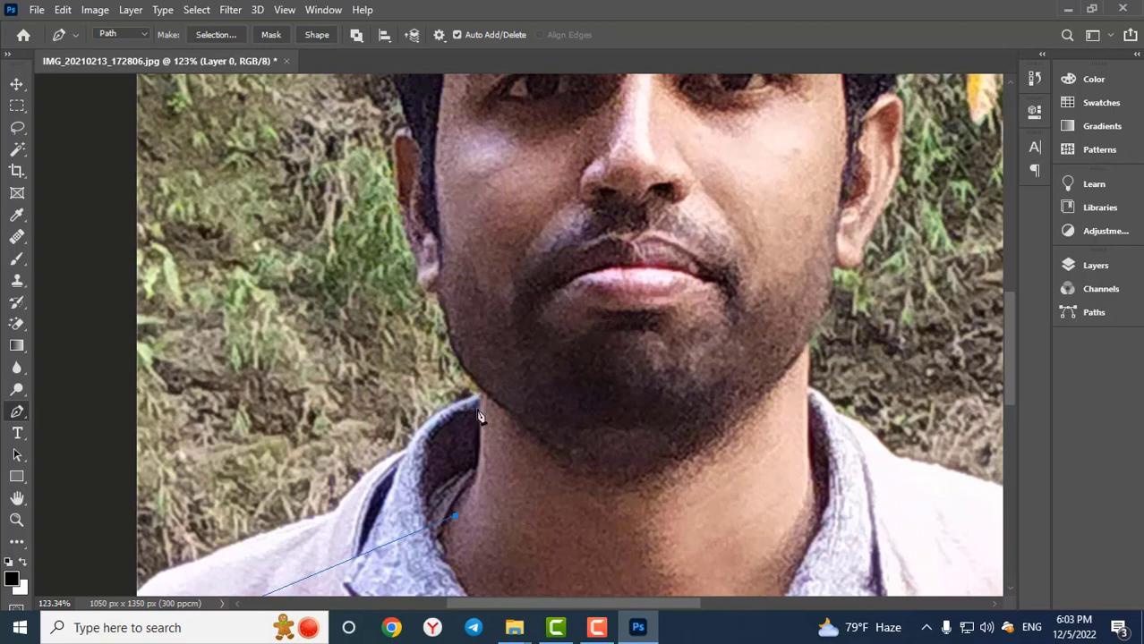
scroll(479, 416, "up", 2)
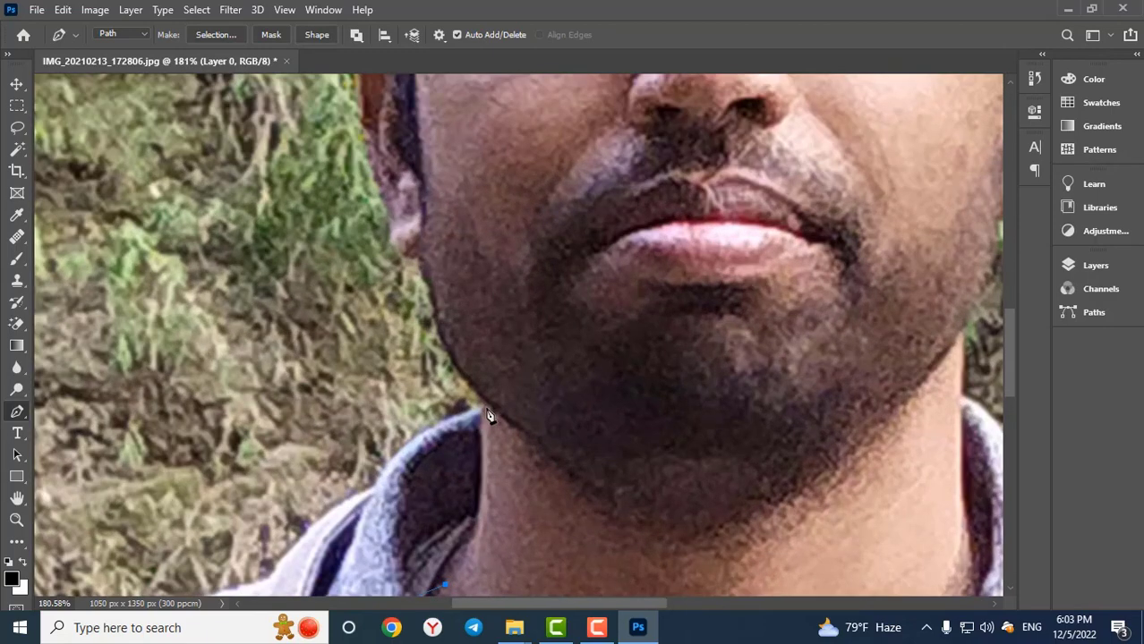
left_click_drag(483, 406, 467, 275)
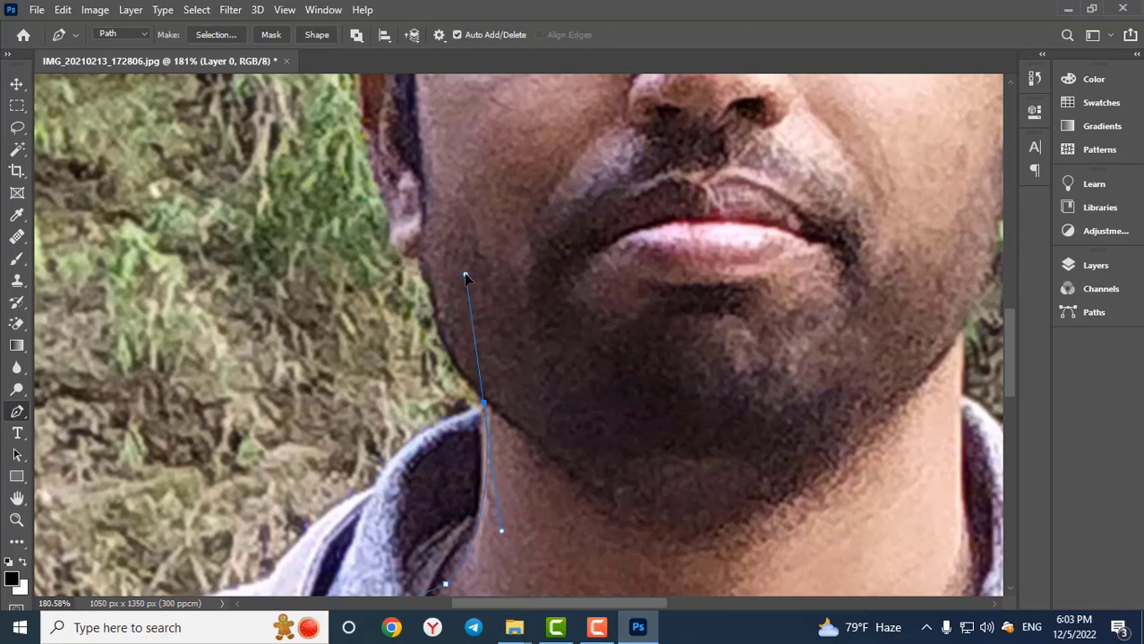
left_click(483, 404, "alt")
- Continue the path up the jawline and around the outer edge of the ear on the photo's left side
scroll(483, 402, "up", 3)
left_click_drag(424, 372, 381, 360)
left_click(424, 371, "alt")
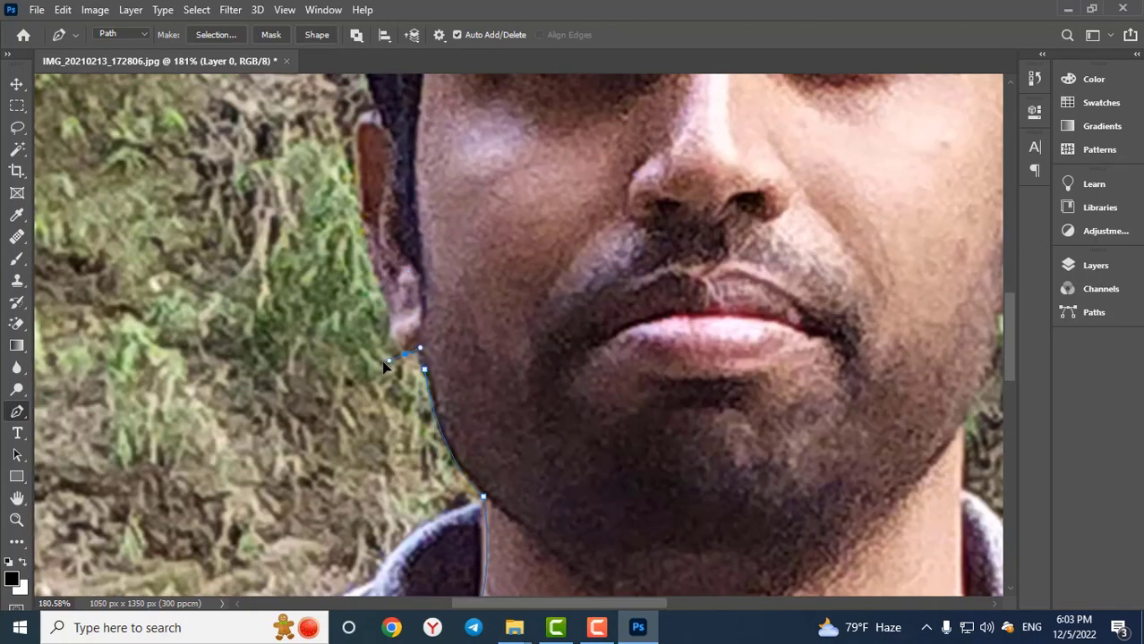
left_click(405, 356, "alt")
scroll(403, 355, "up", 2)
left_click(375, 340)
scroll(391, 387, "up", 2)
left_click(359, 338)
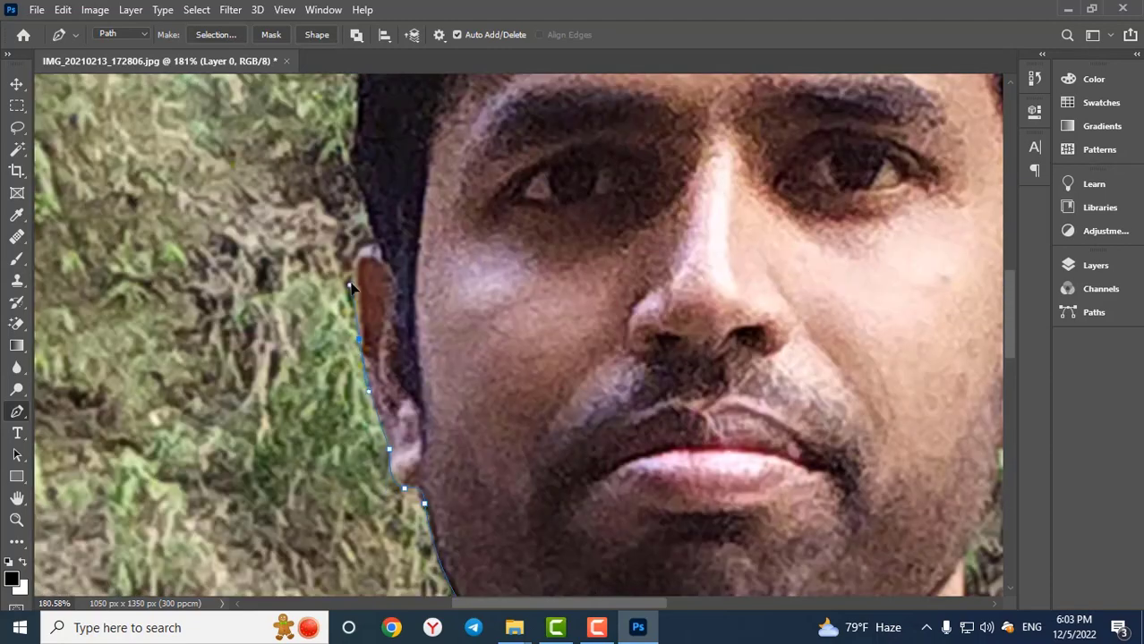
left_click(347, 287)
scroll(349, 291, "up", 2)
left_click(367, 284)
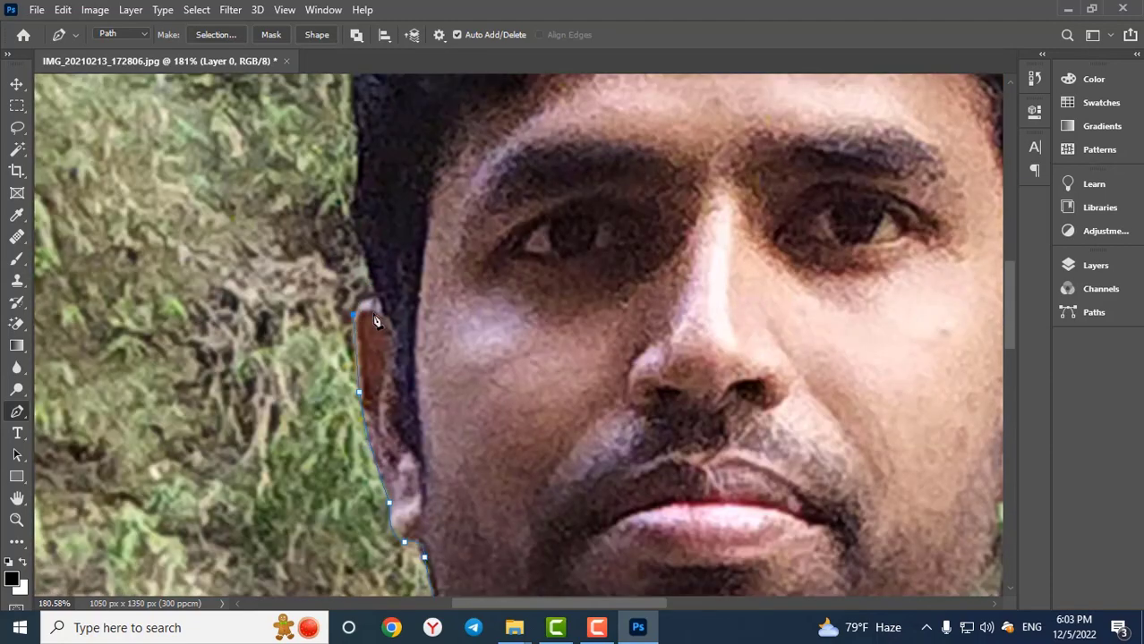
- Extend the path upward from the ear along the left edge of the hair
scroll(377, 301, "up", 2)
left_click(350, 312)
scroll(356, 295, "up", 2)
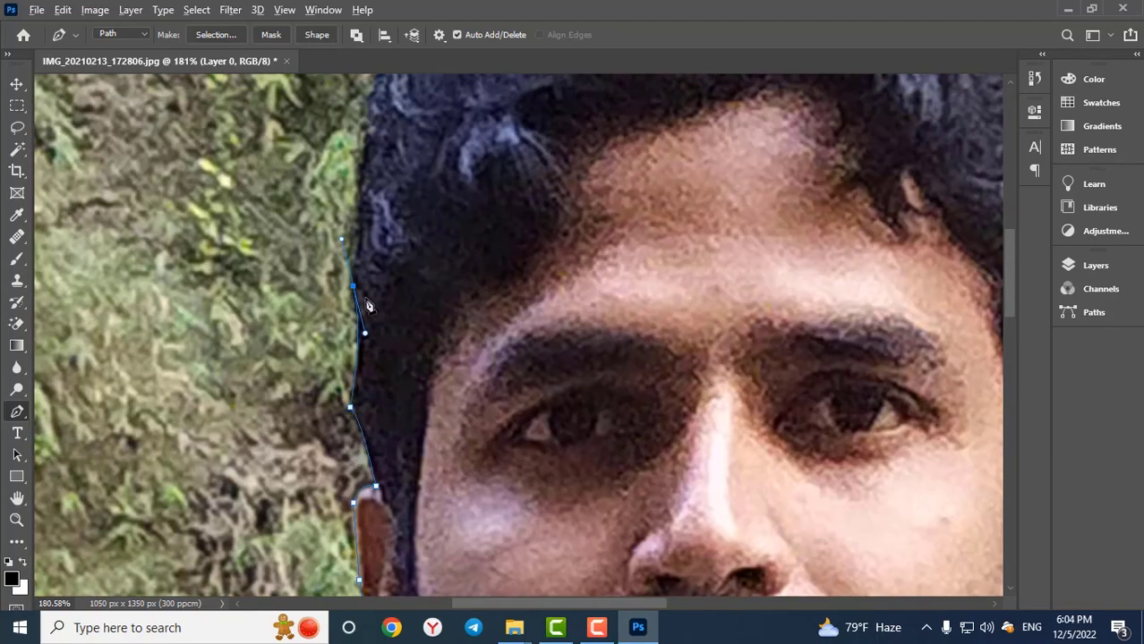
scroll(355, 296, "up", 5)
scroll(732, 328, "down", 3)
scroll(732, 328, "down", 1)
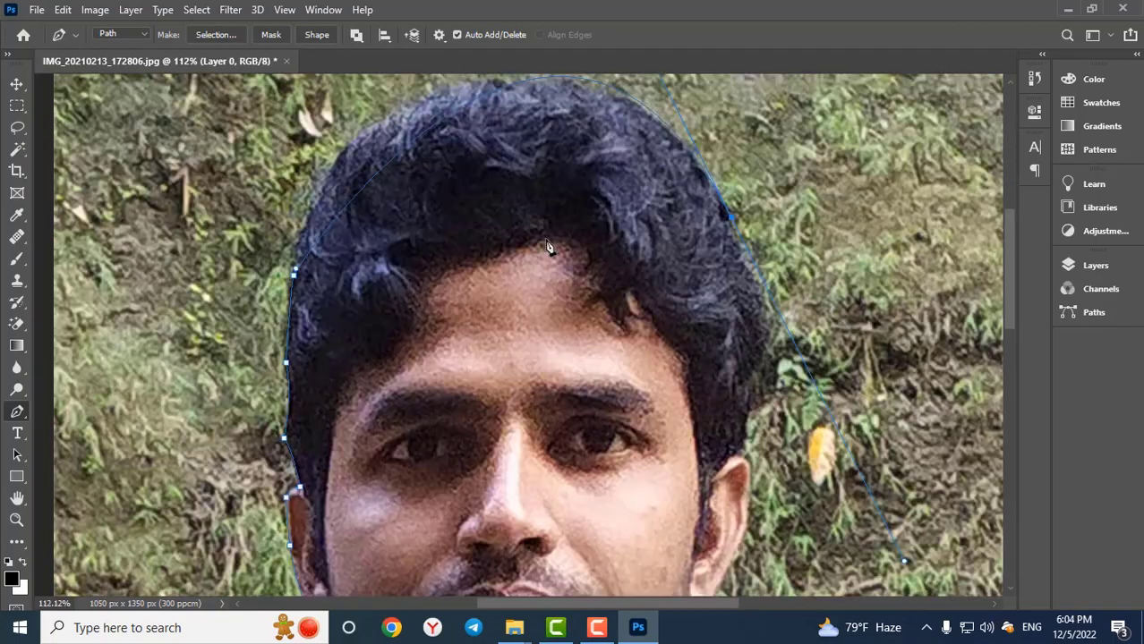
scroll(732, 327, "up", 1)
scroll(732, 328, "right", 2)
left_click_drag(559, 240, 873, 428)
key("ctrl+z")
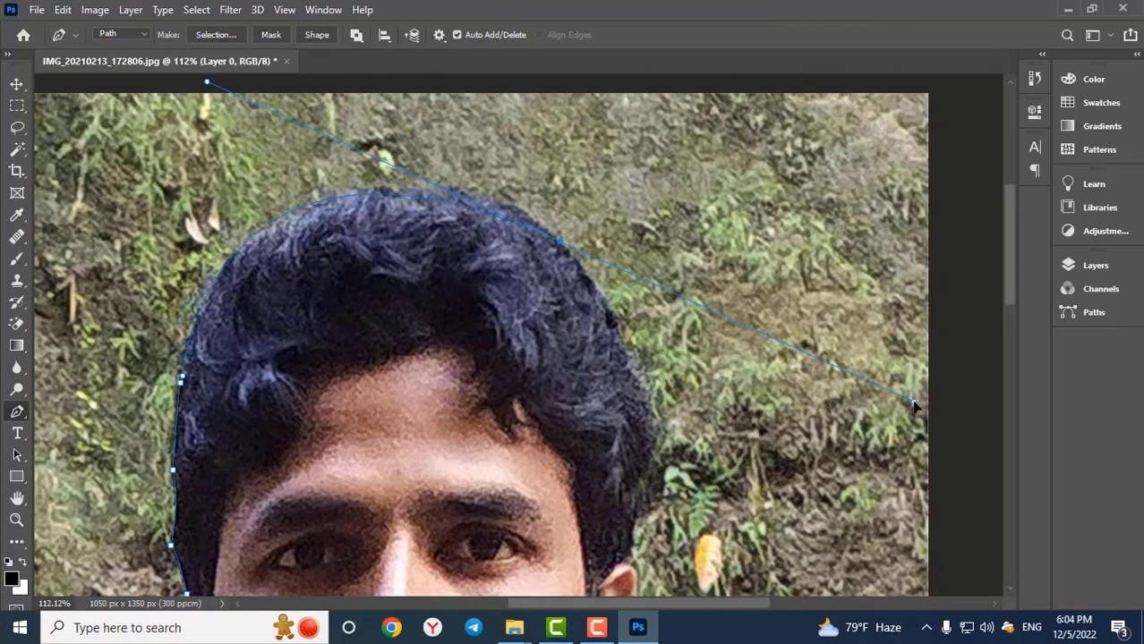
- Curve the path over the top of the hair to its upper right edge
left_click(214, 283)
left_click(582, 267)
left_click_drag(586, 275, 785, 456)
left_click(583, 267, "alt")
- Trace the path down the right edge of the hair to the top of the ear
scroll(601, 295, "down", 1)
left_click_drag(628, 330, 637, 370)
scroll(637, 371, "down", 2)
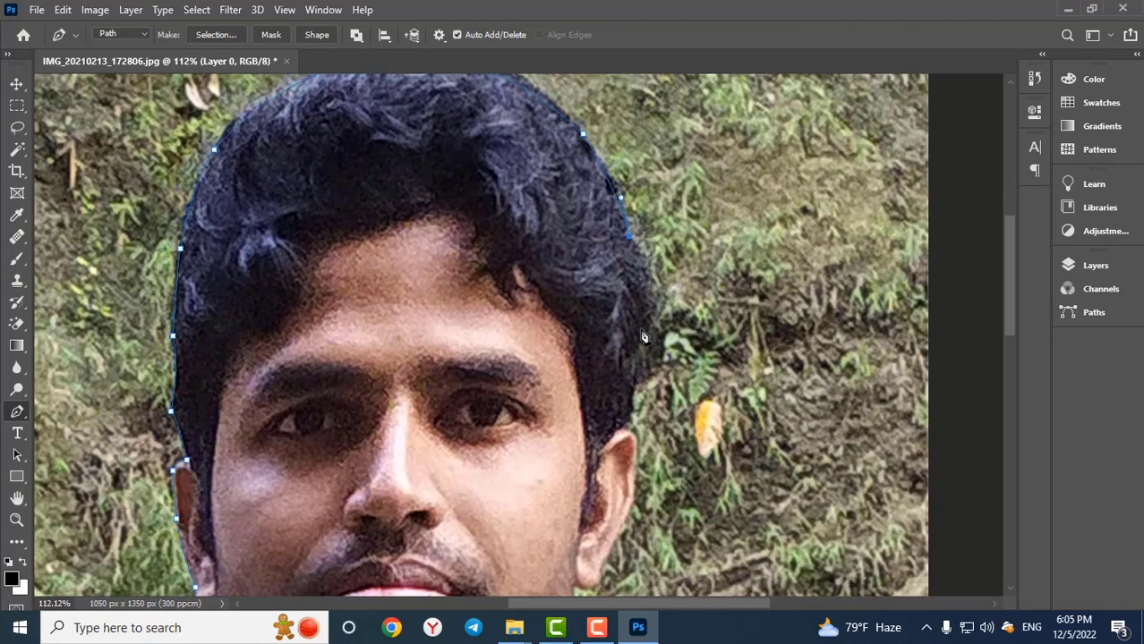
left_click_drag(645, 321, 646, 361)
scroll(639, 322, "down", 1)
left_click(637, 316, "alt")
left_click_drag(637, 316, 618, 382)
- Continue the Pen path down the hair's edge and along the outer edge of the ear on the photo's right side
scroll(613, 405, "up", 4)
left_click_drag(680, 325, 656, 377)
left_click(680, 324, "alt")
scroll(678, 331, "down", 1)
scroll(667, 371, "down", 1)
scroll(626, 367, "down", 2)
left_click(604, 351)
left_click(584, 405)
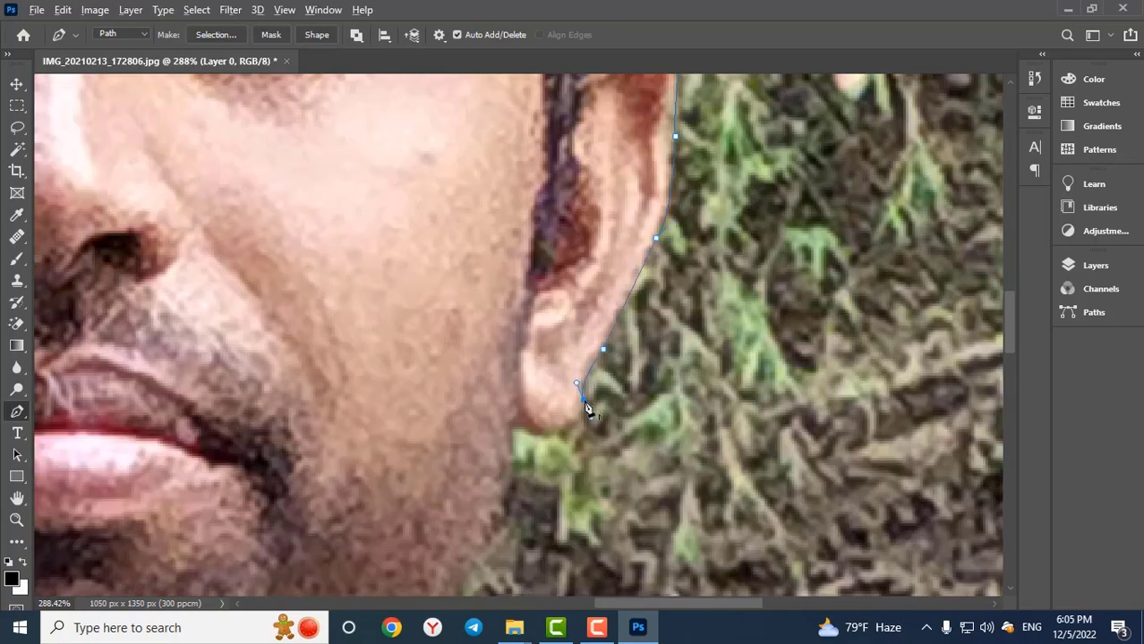
- Carry the path around the earlobe, along the jaw and down the neck to the shirt collar
left_click_drag(522, 424, 511, 434)
scroll(488, 425, "down", 2)
left_click(481, 407, "alt")
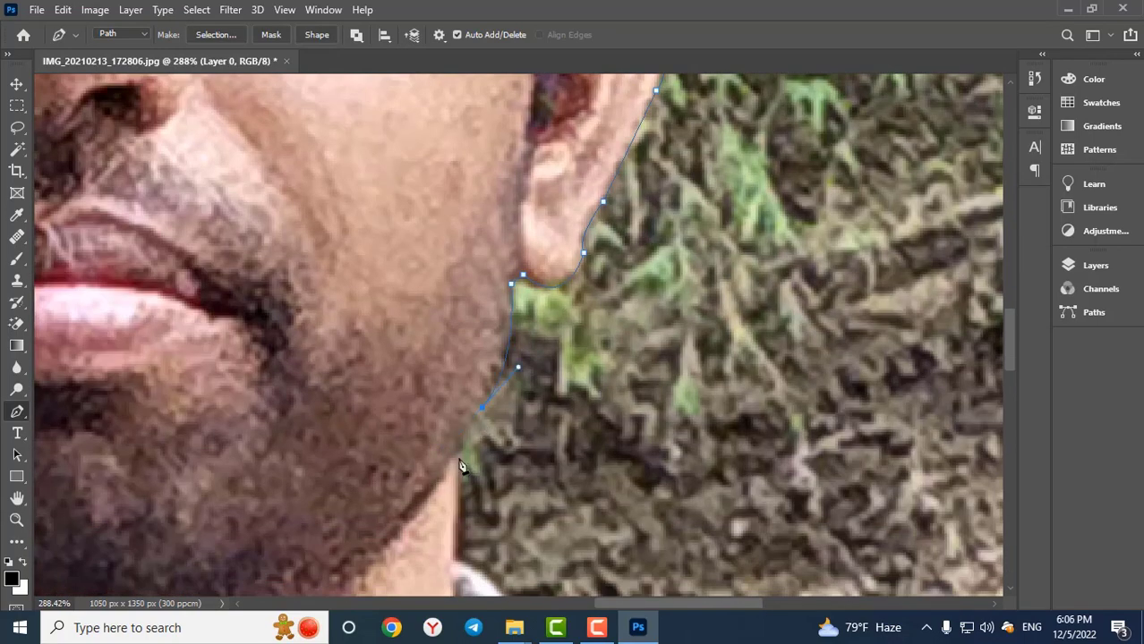
left_click(456, 458)
scroll(460, 467, "down", 4)
left_click_drag(475, 526, 507, 558)
left_click(474, 525, "alt")
- Run the path across the shoulder to the photo's edge, around both upper corners, and close it at its starting point
scroll(575, 363, "down", 5)
scroll(577, 369, "down", 1)
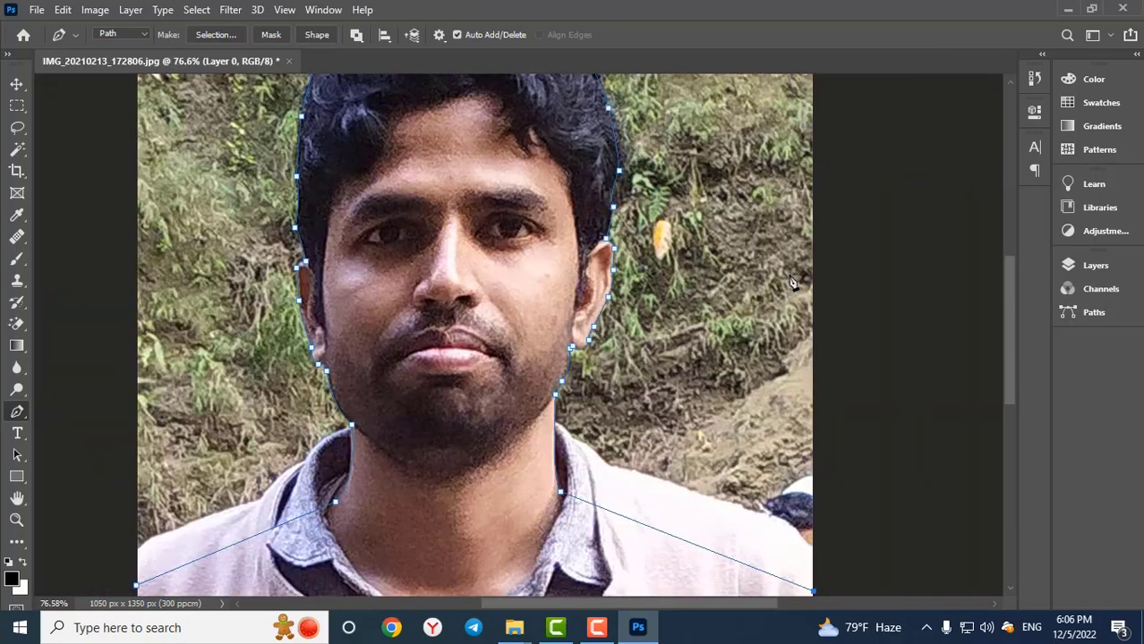
scroll(815, 193, "up", 3)
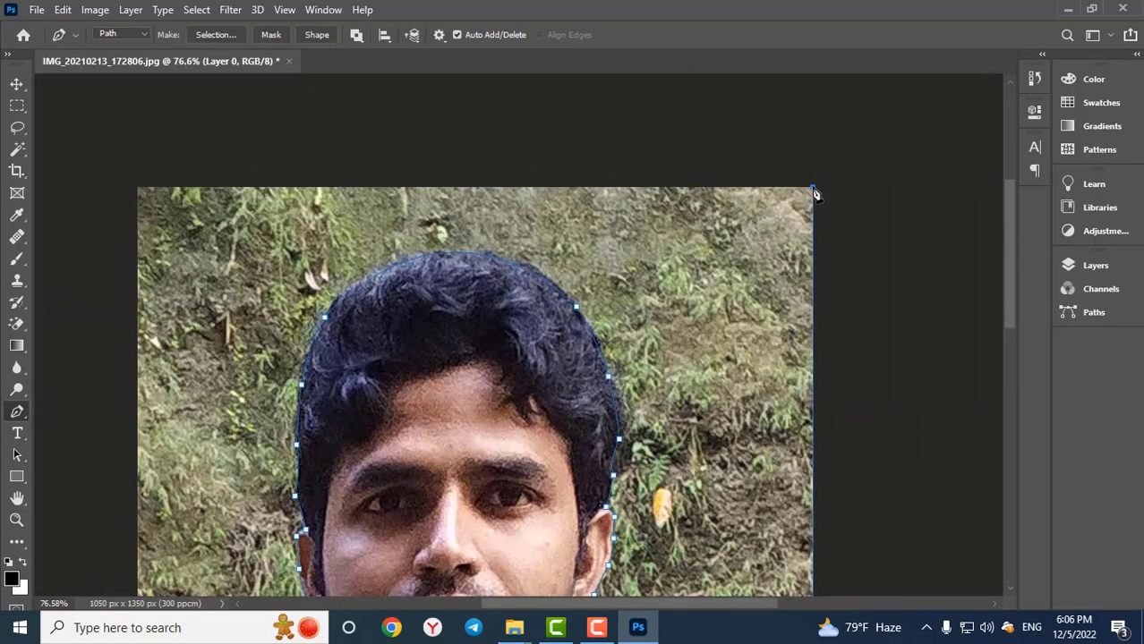
left_click(139, 190)
scroll(190, 199, "down", 8)
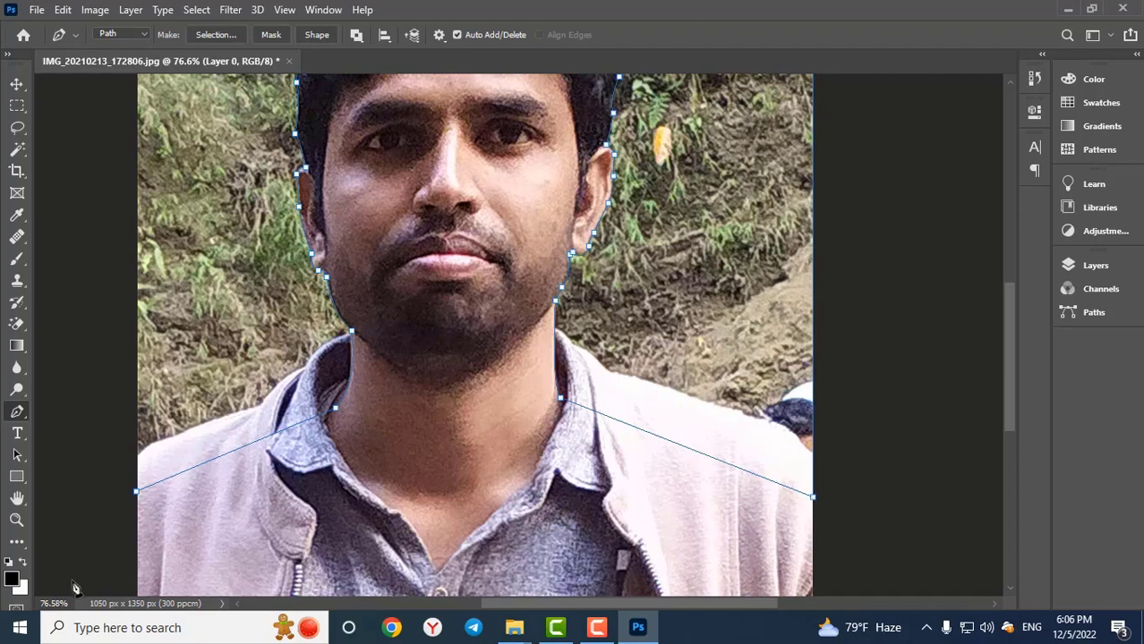
left_click(136, 490)
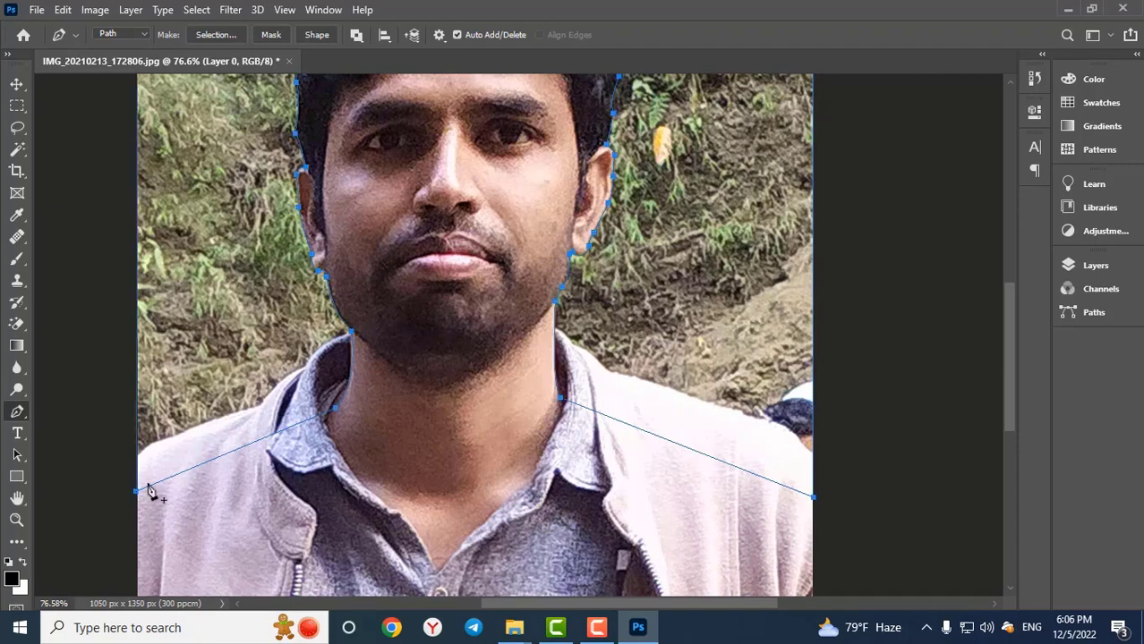
- Convert the closed path around the background into a selection
scroll(347, 436, "up", 2)
scroll(346, 439, "up", 5)
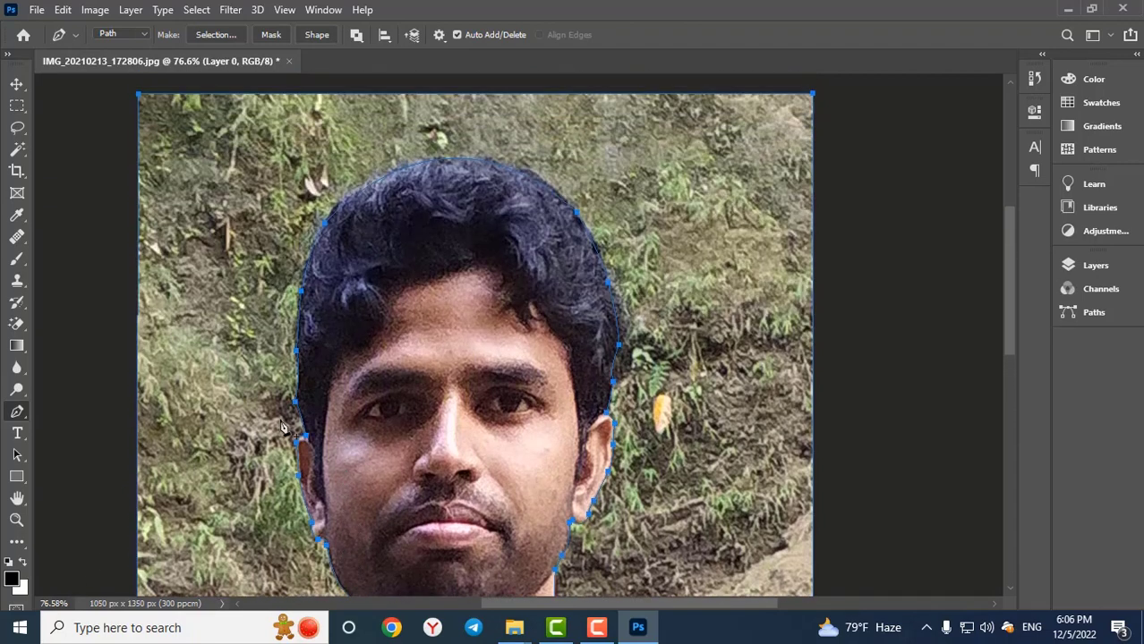
scroll(318, 403, "down", 3)
scroll(456, 347, "down", 1)
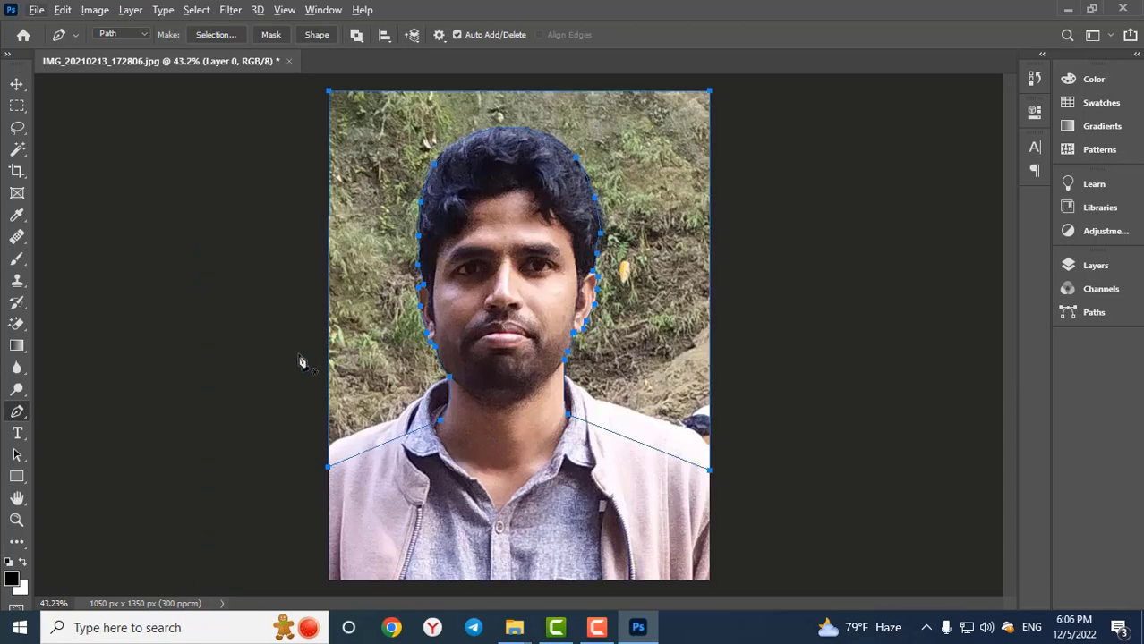
key("ctrl+Return")
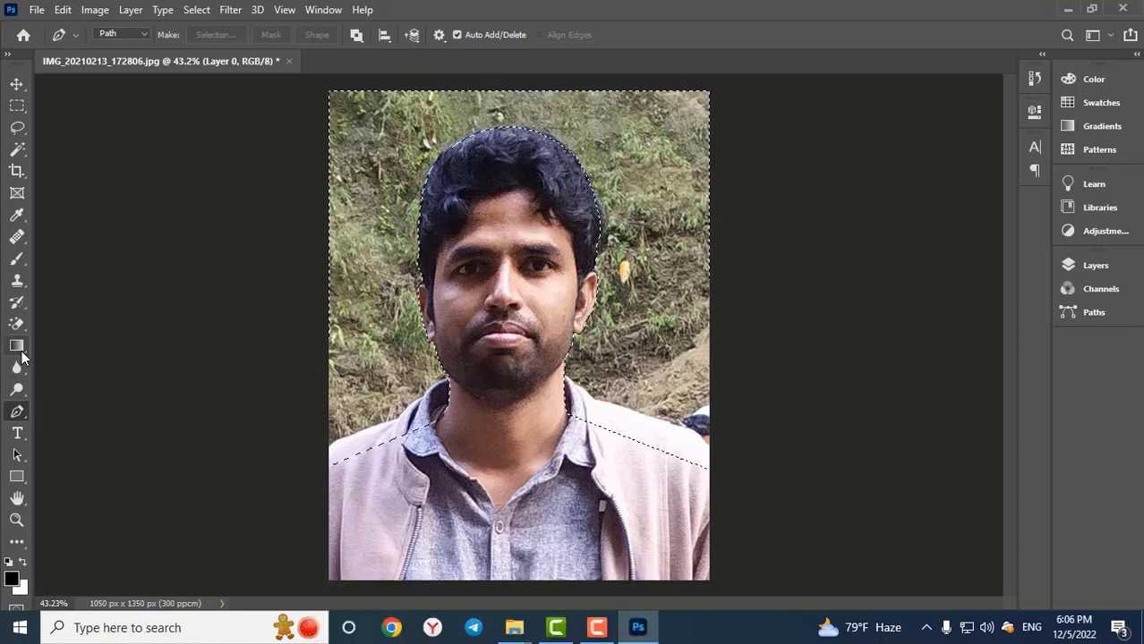
- Feather the background selection with a 1 pixel radius
left_click(17, 148)
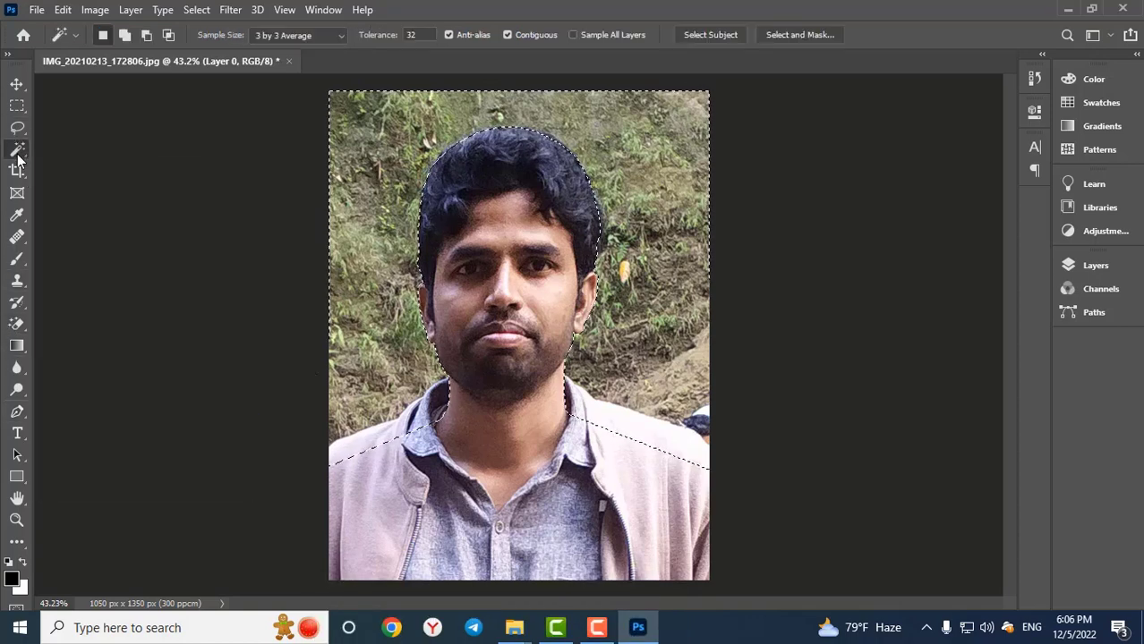
right_click(640, 285)
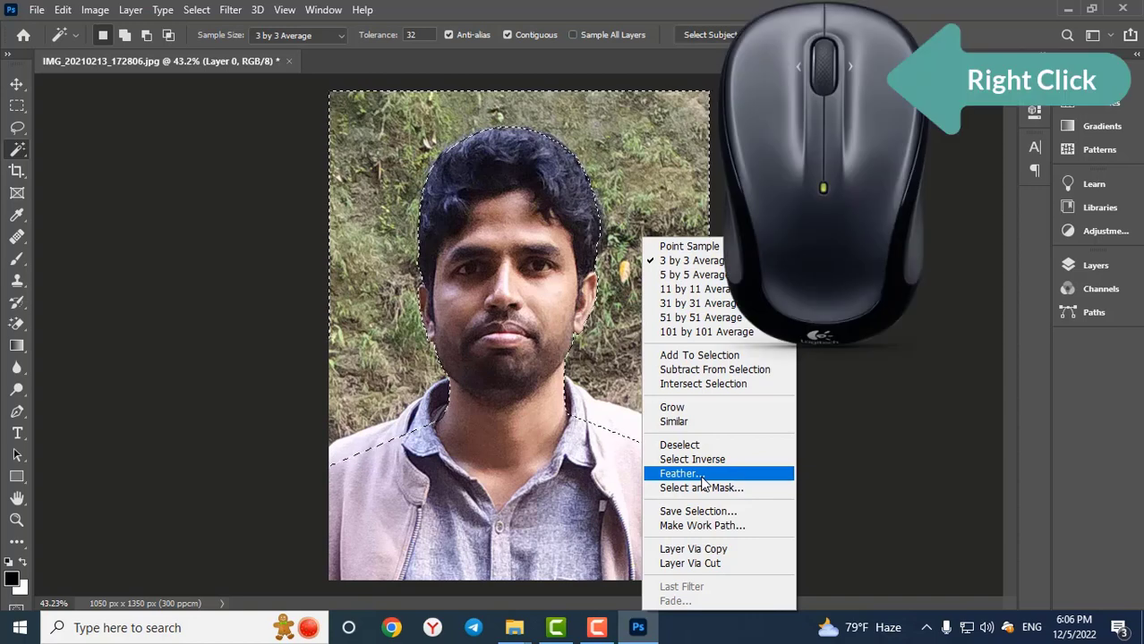
left_click(701, 479)
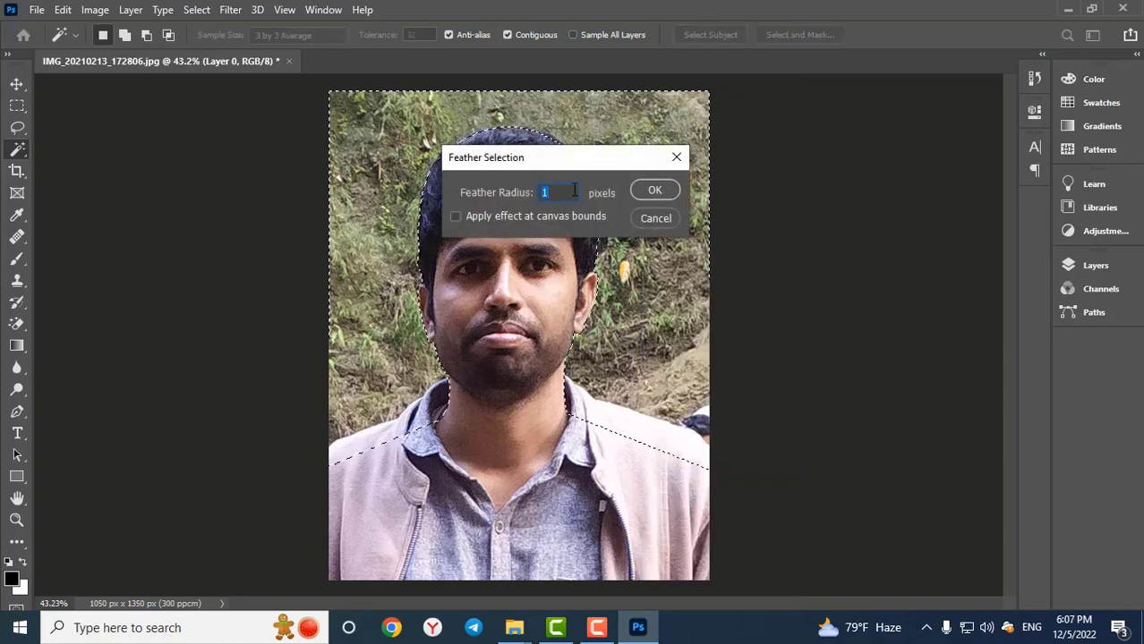
left_click(654, 190)
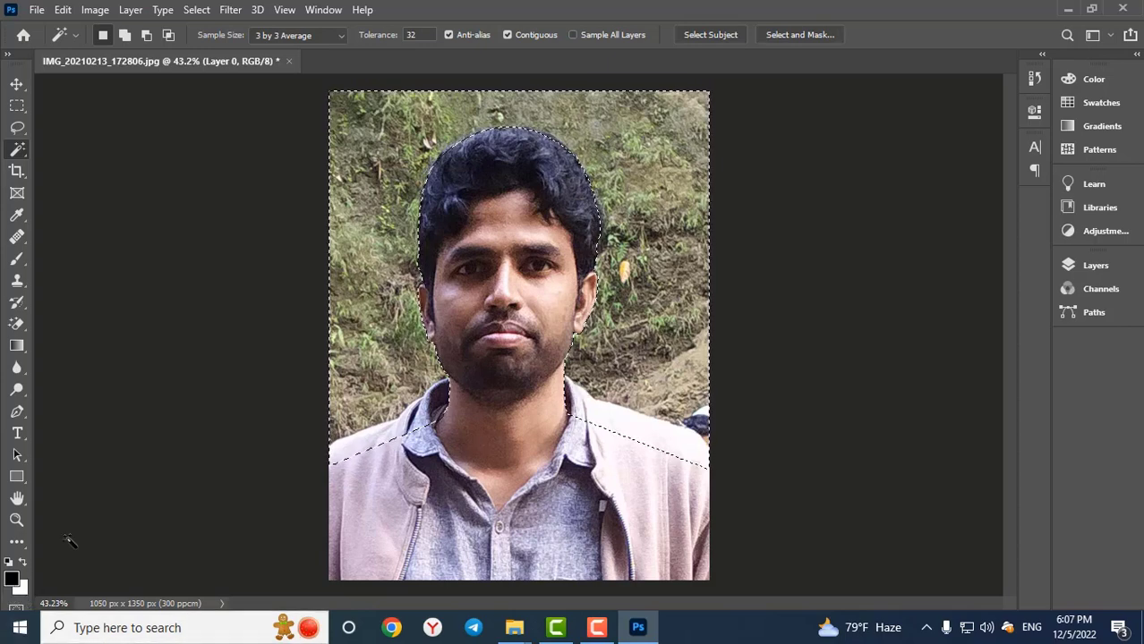
- Set the background color to blue 1149ea
left_click(22, 591)
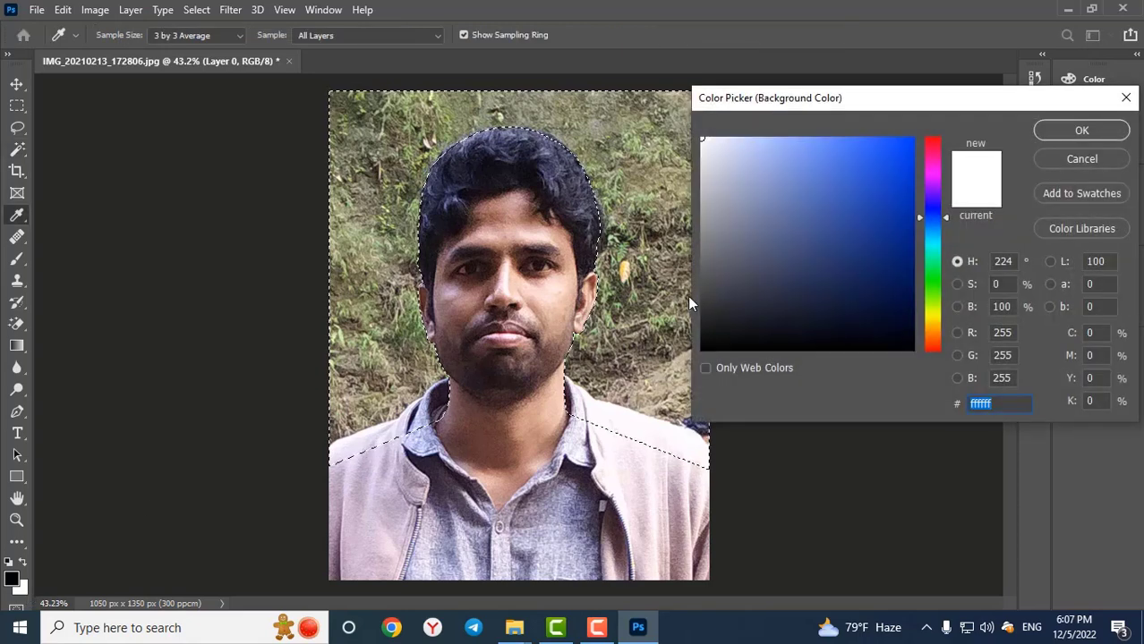
type("1149ea")
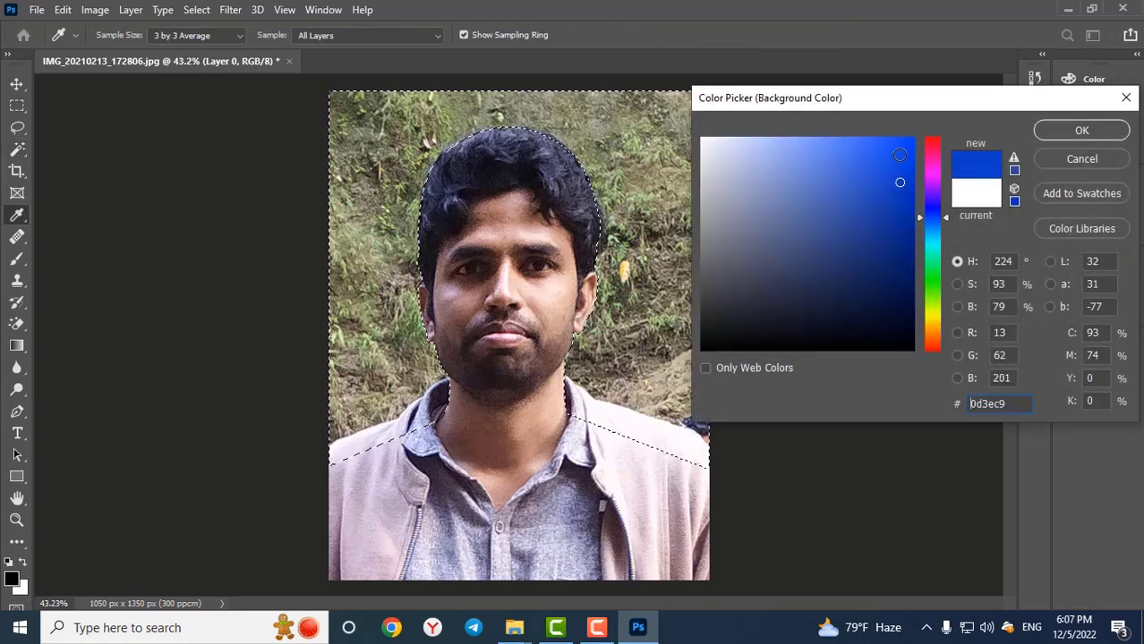
left_click(1092, 134)
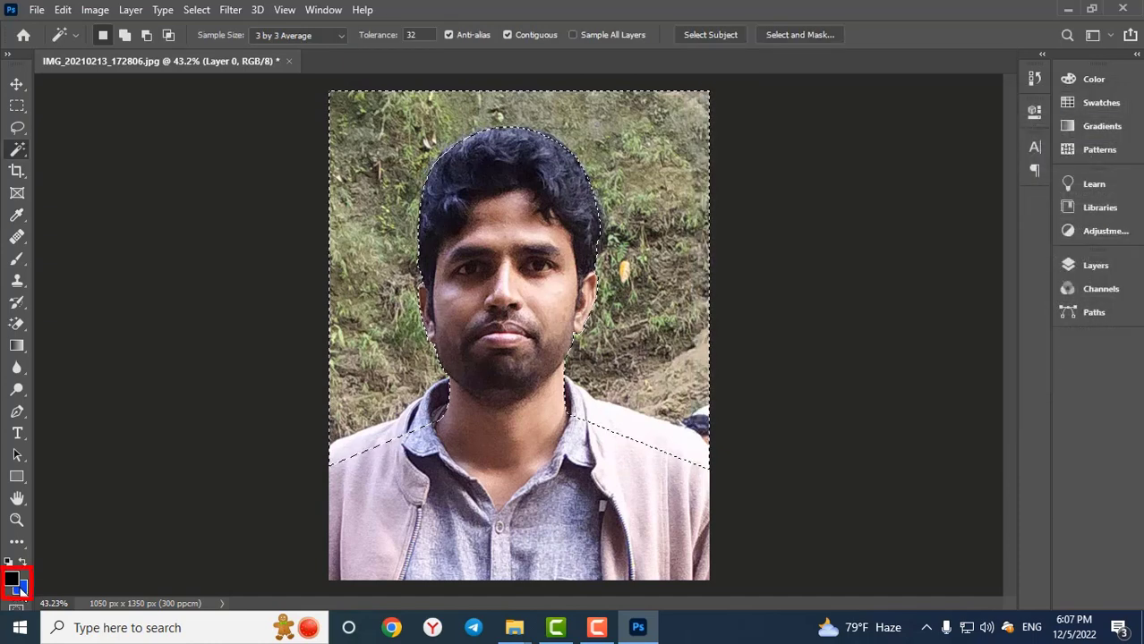
- Set the background color to white ffffff
left_click(18, 589)
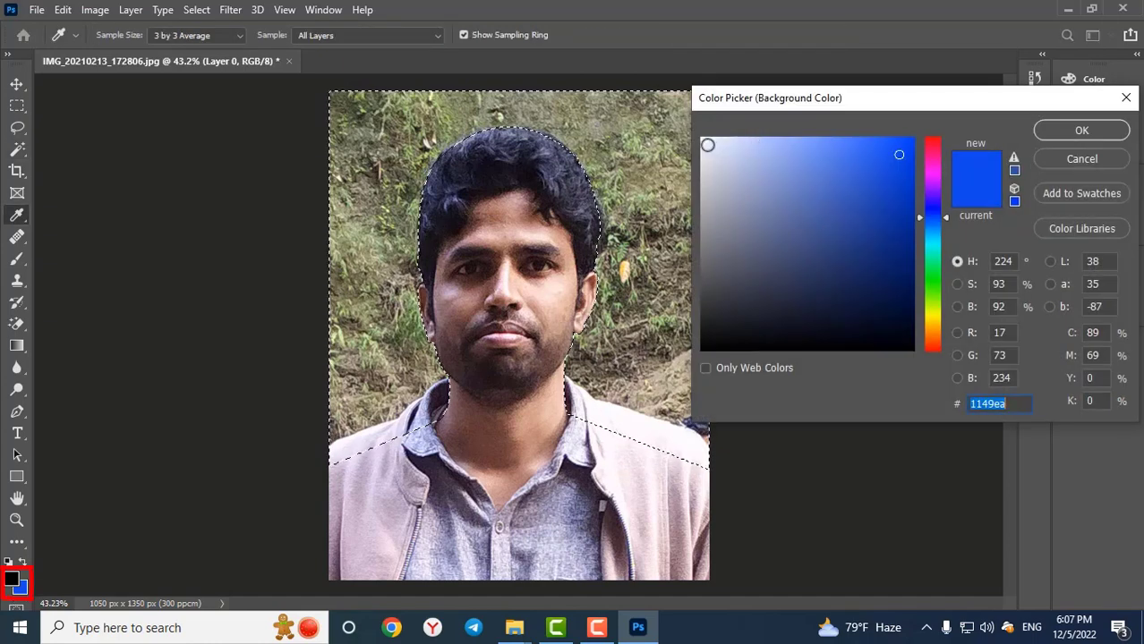
type("ffffff")
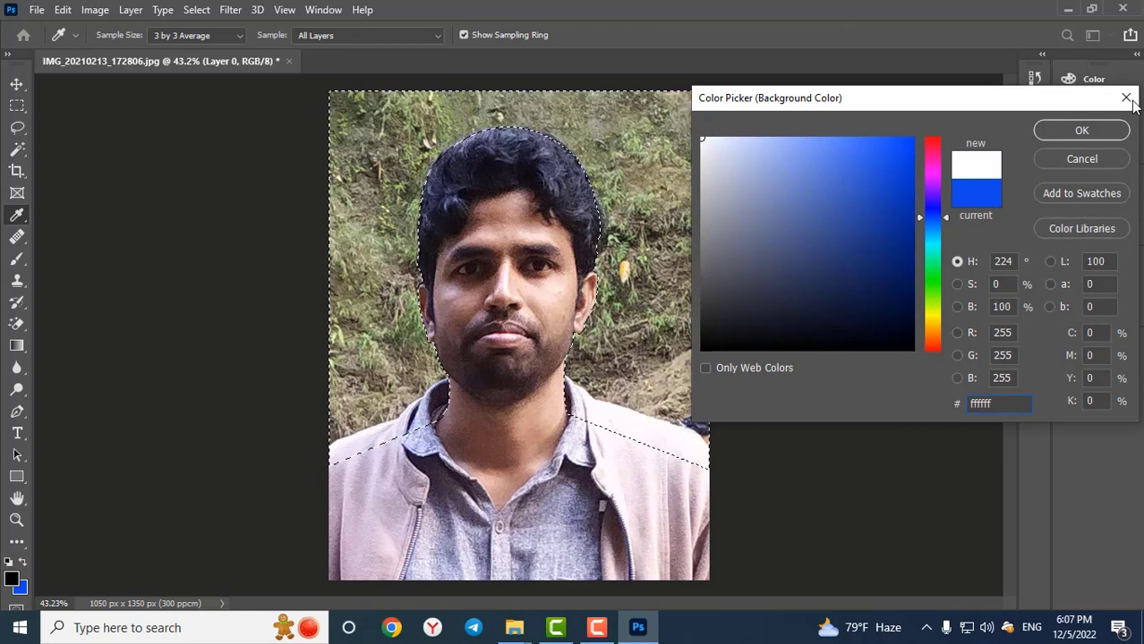
left_click(1082, 130)
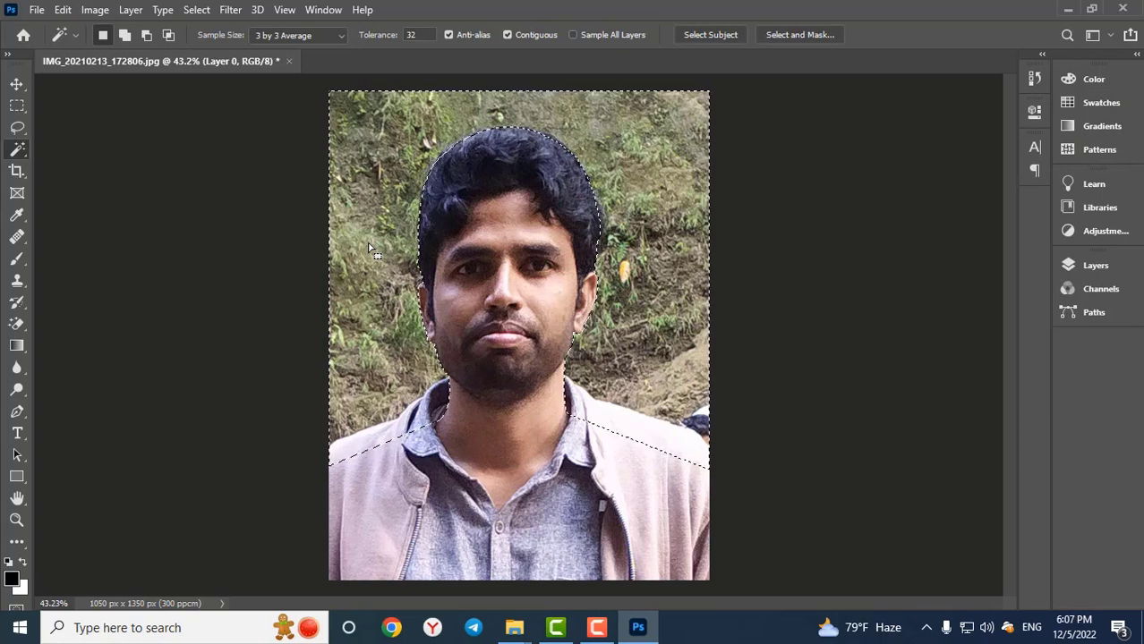
- Fill the selected area behind the man with the background color and deselect it
key("ctrl+BackSpace")
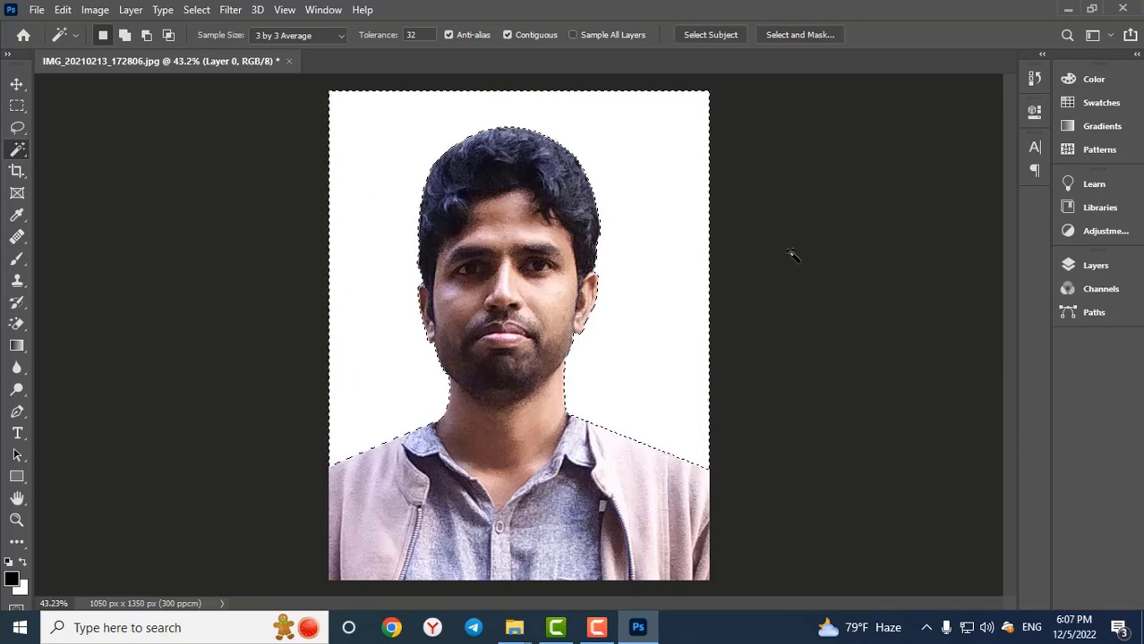
key("ctrl+BackSpace")
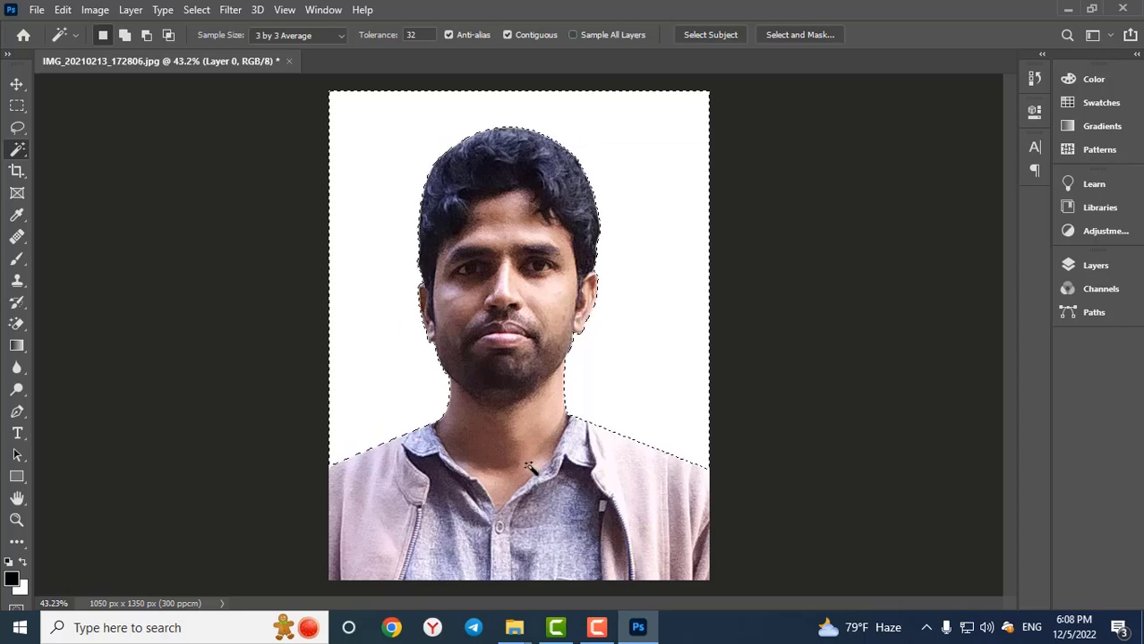
key("ctrl+d")
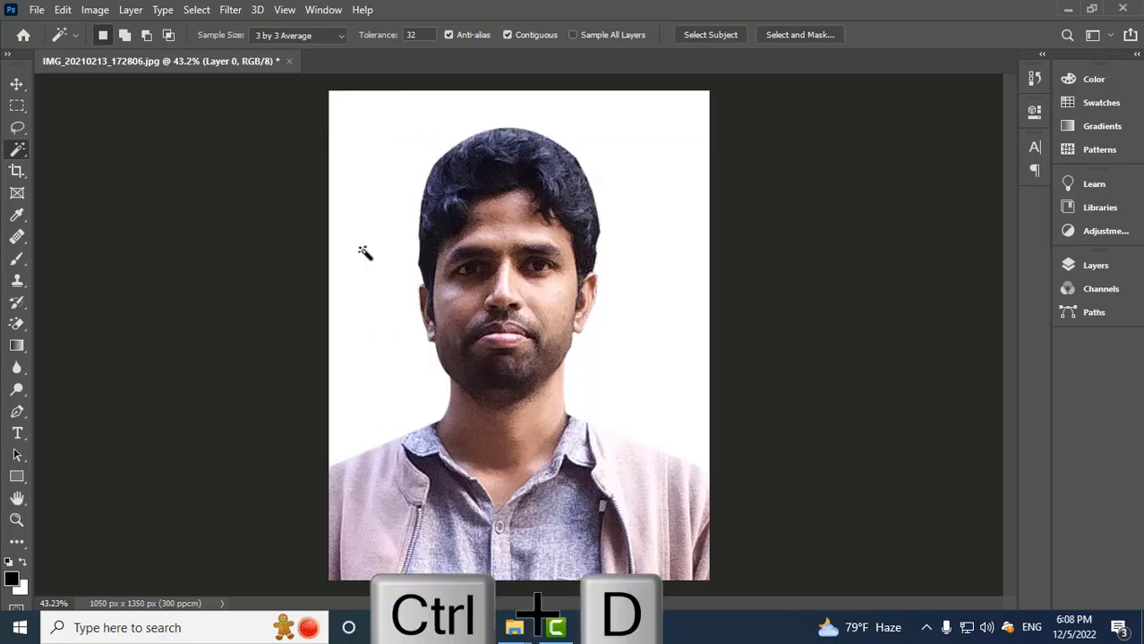
- Place Black-Blazer-Tie-Suit-PNG from the Passport photo folder in File Explorer into the Photoshop document, over the man's shoulders at X 525, Y 1086.5 px
left_click(1067, 9)
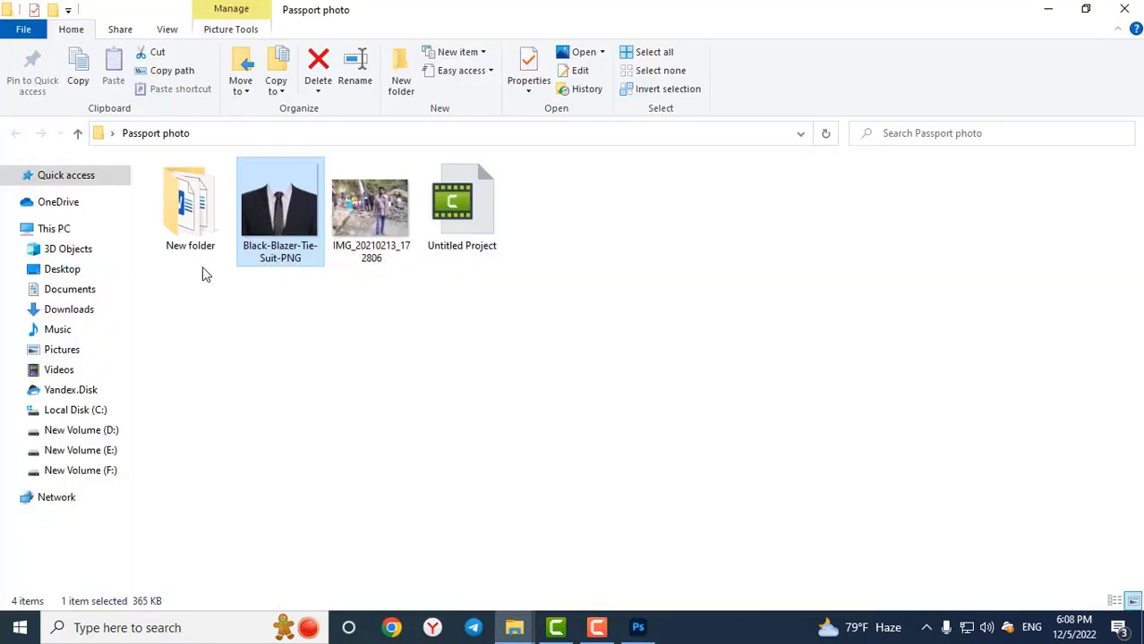
left_click_drag(279, 208, 521, 492)
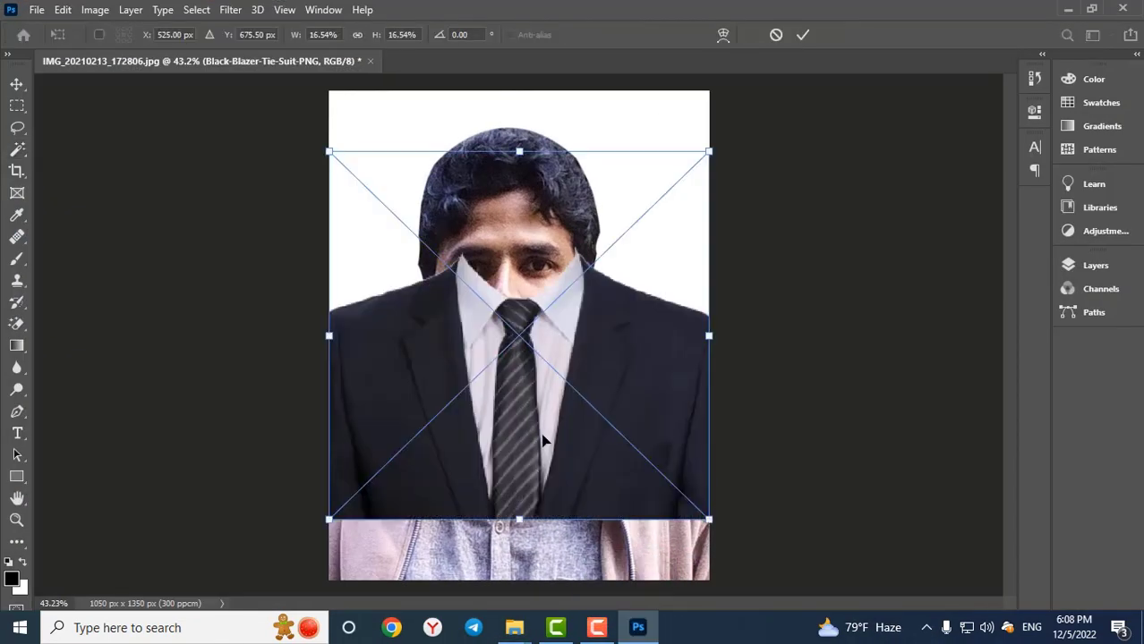
left_click_drag(518, 438, 499, 592)
left_click(1071, 267)
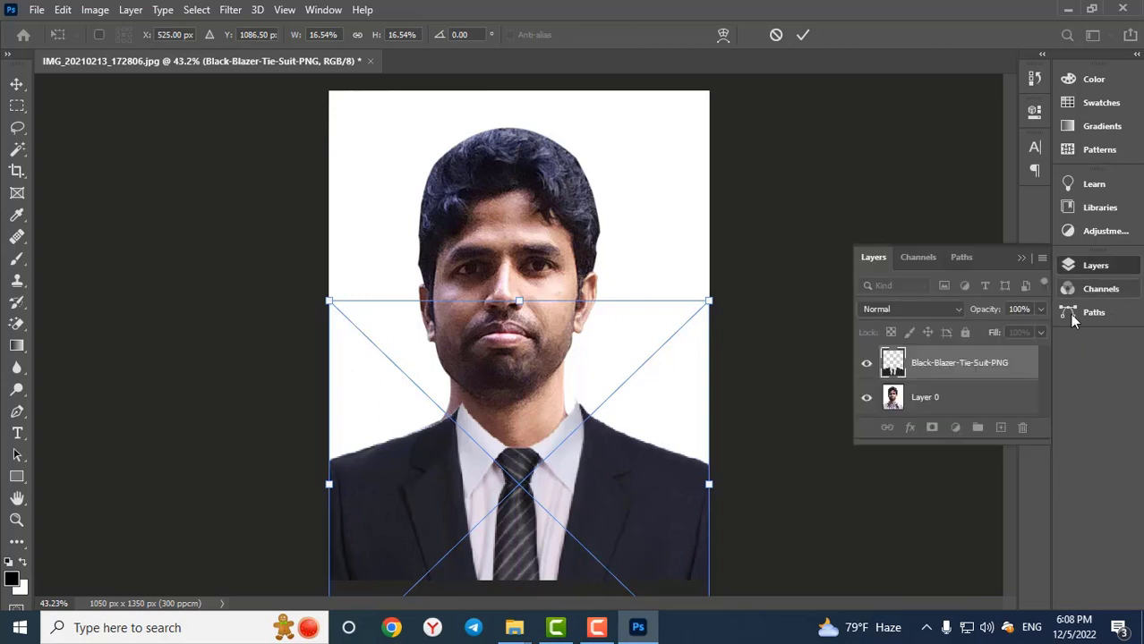
key("Return")
key("w")
- Move Layer 0 to about X 560 px and slightly down with Free Transform so the neck fills the suit's collar
left_click(954, 404)
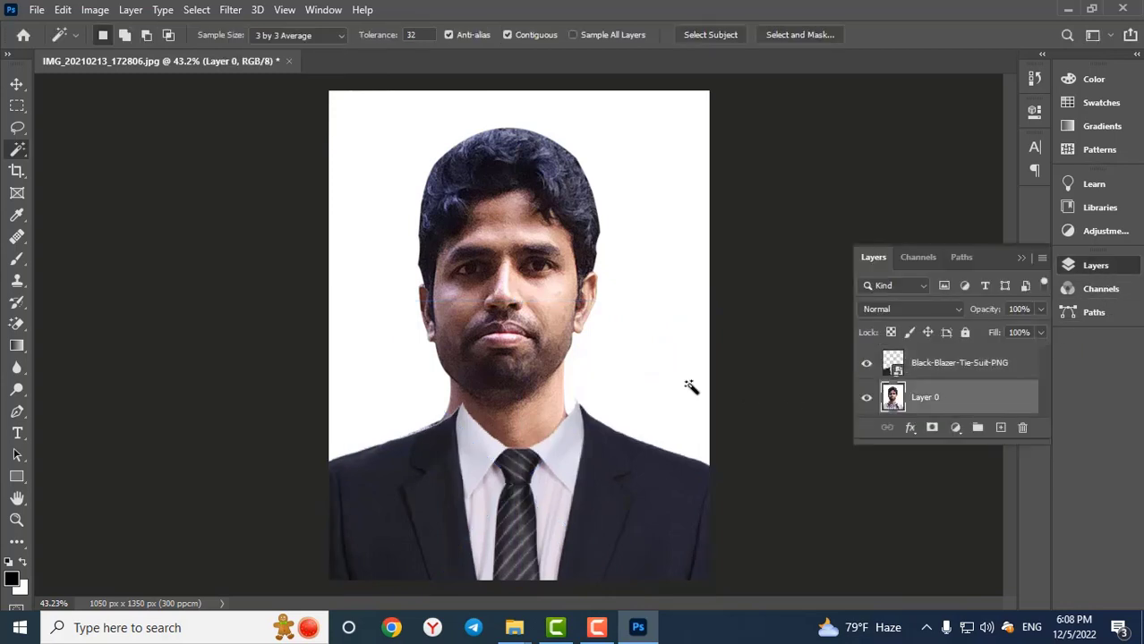
key("ctrl+t")
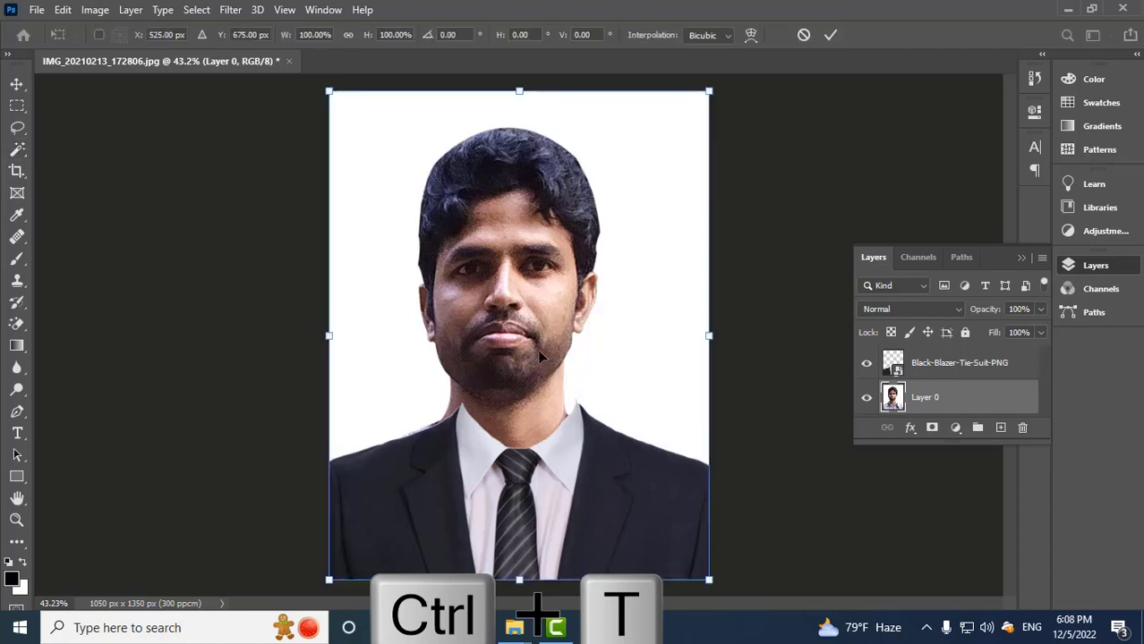
left_click_drag(536, 349, 552, 358)
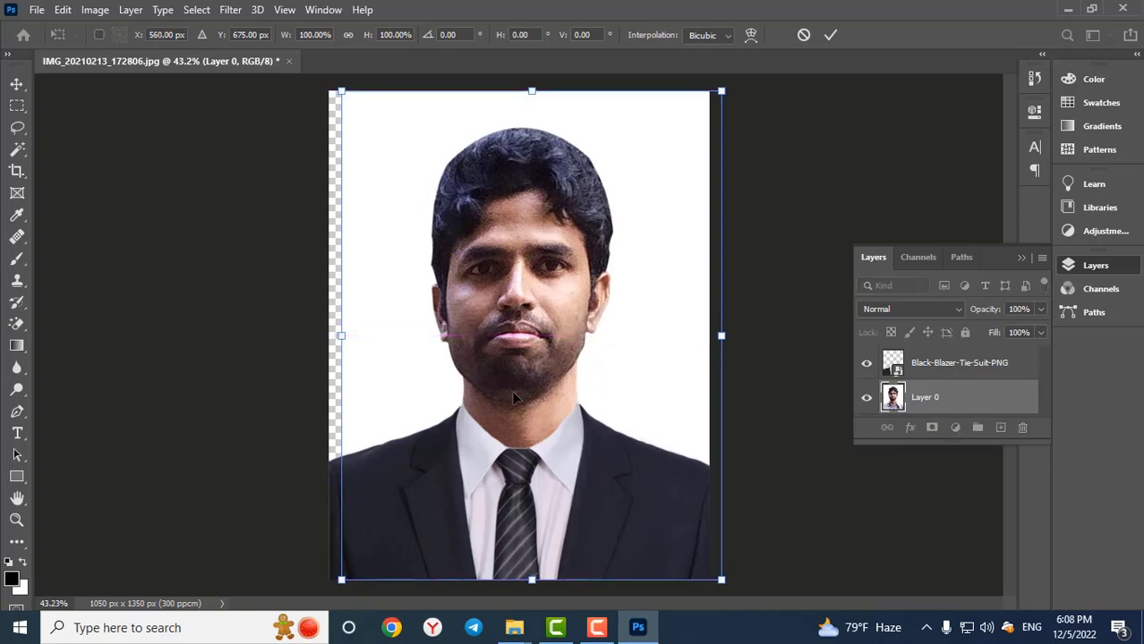
scroll(514, 399, "up", 4)
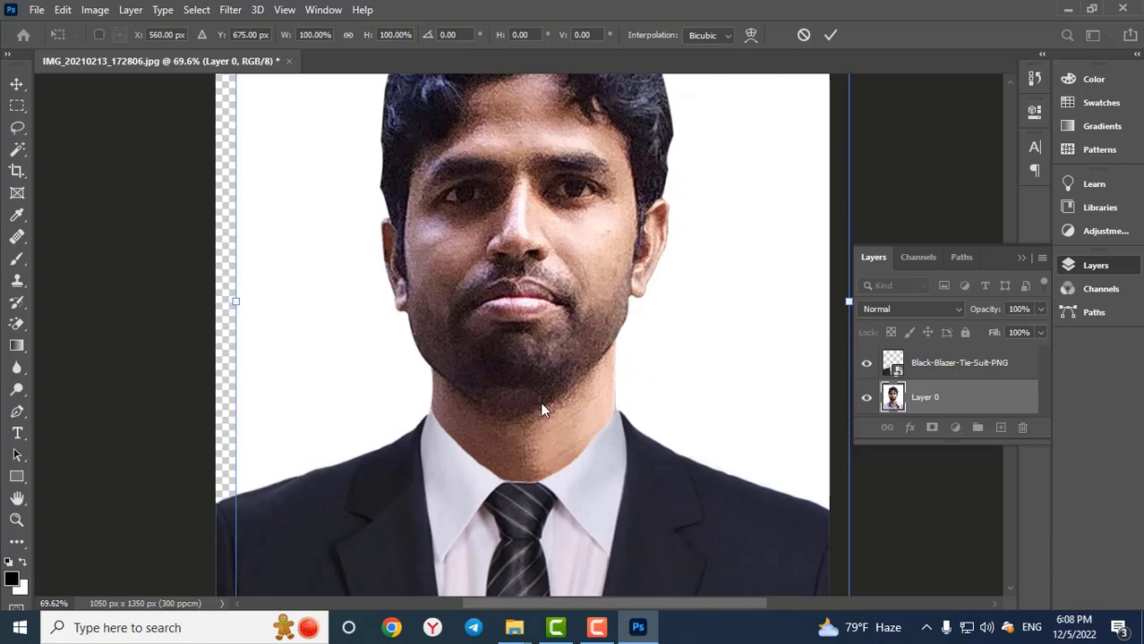
scroll(530, 379, "up", 3)
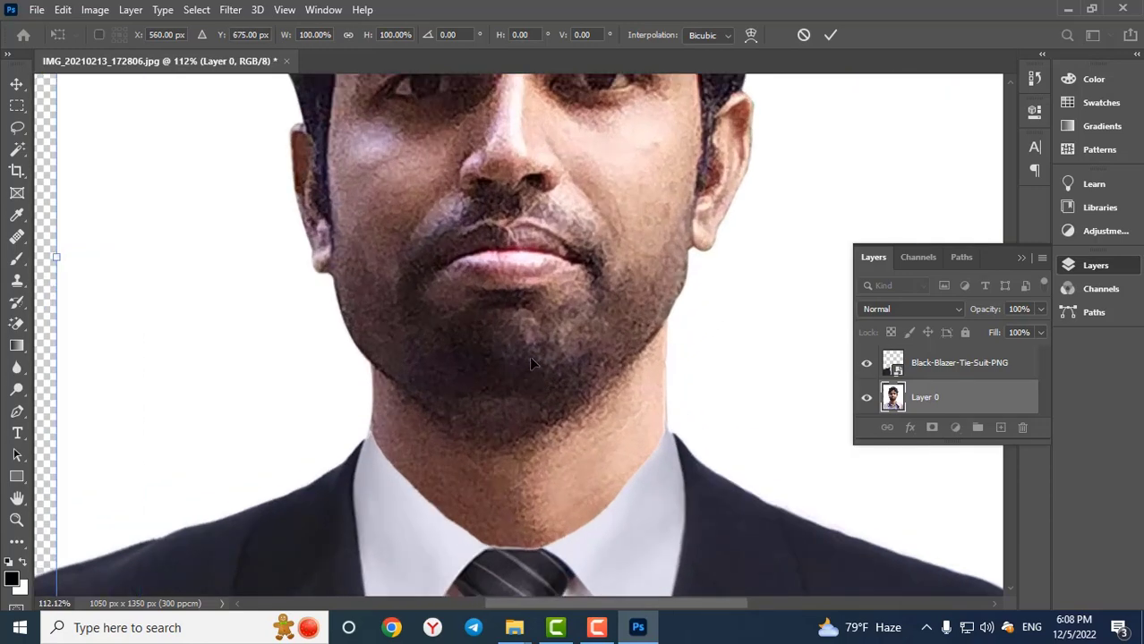
left_click_drag(530, 363, 531, 375)
left_click(831, 35)
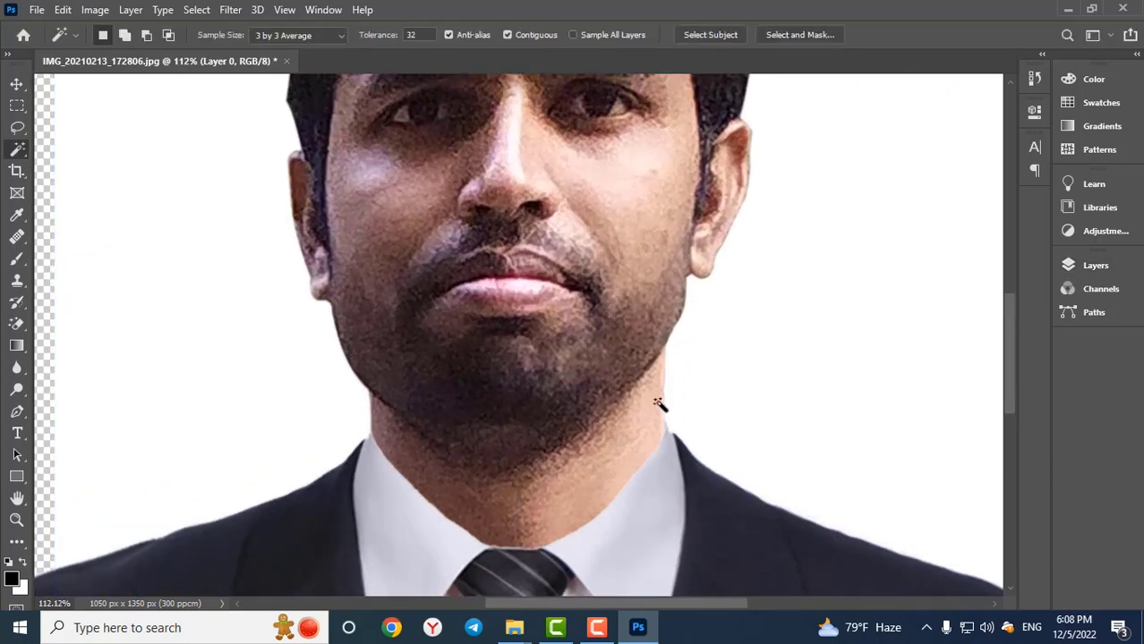
- Flatten the image and unlock the resulting Background layer
scroll(555, 370, "down", 5)
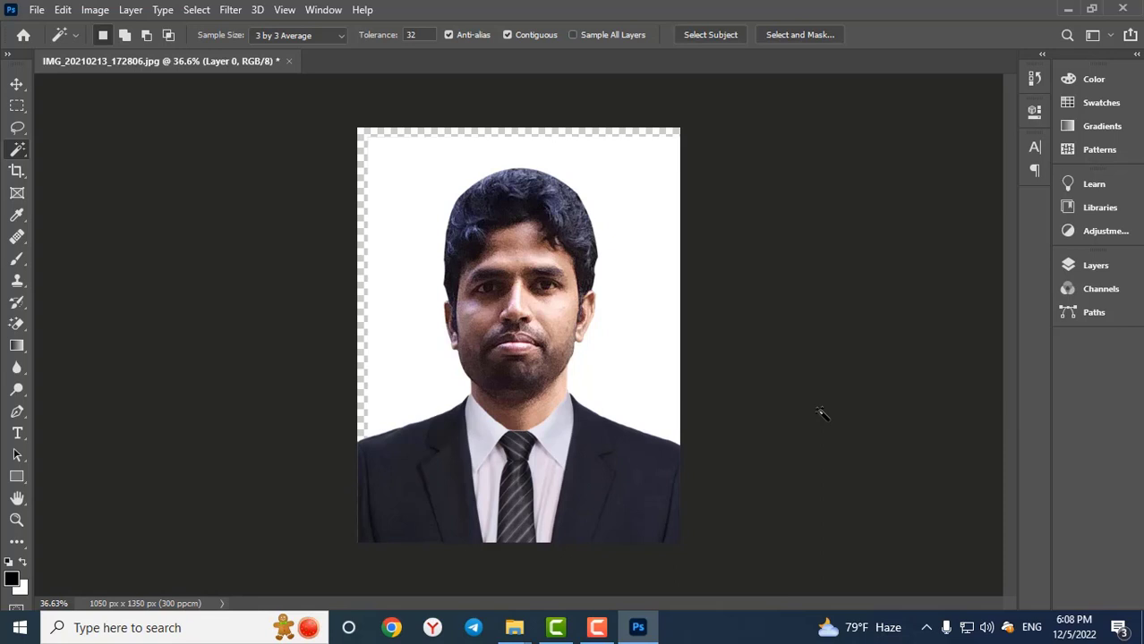
left_click(1095, 265)
right_click(996, 396)
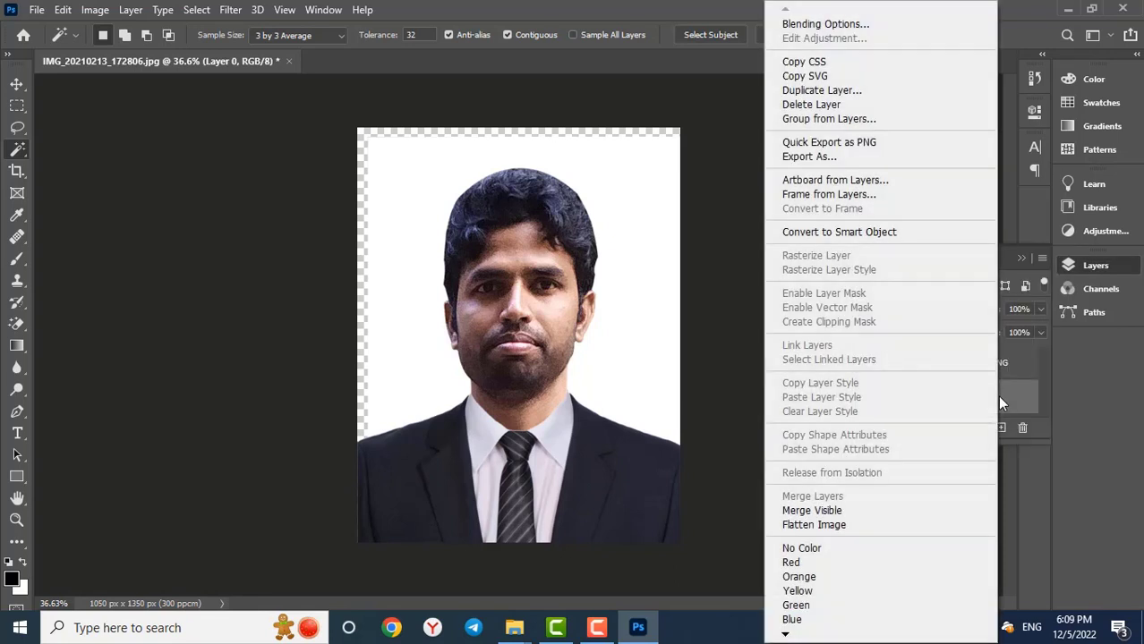
left_click(812, 525)
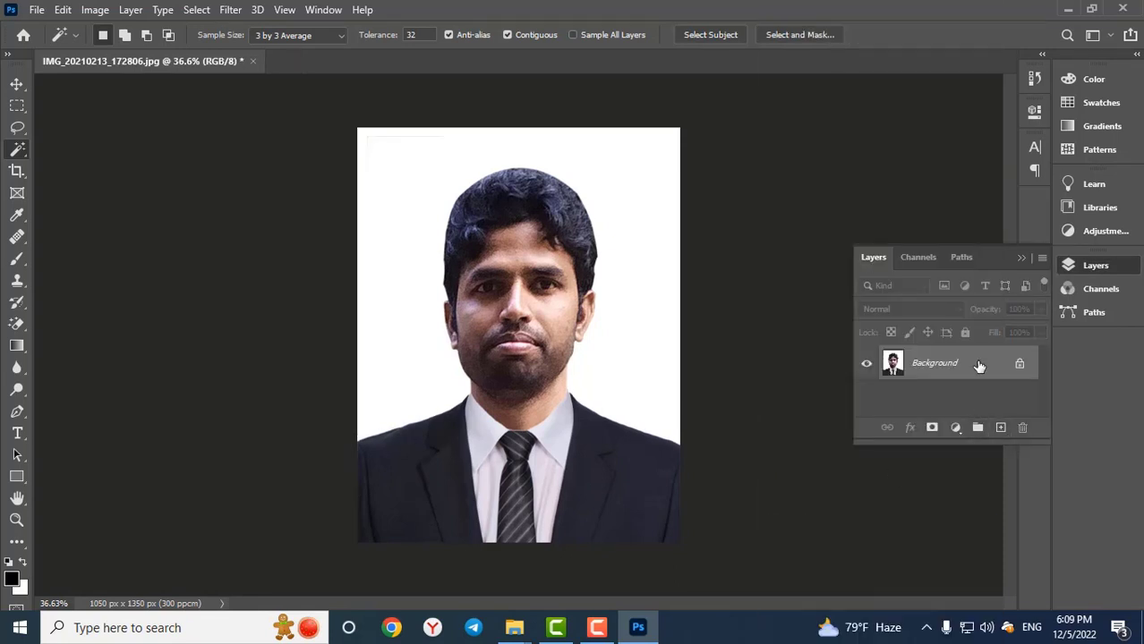
left_click(1019, 365)
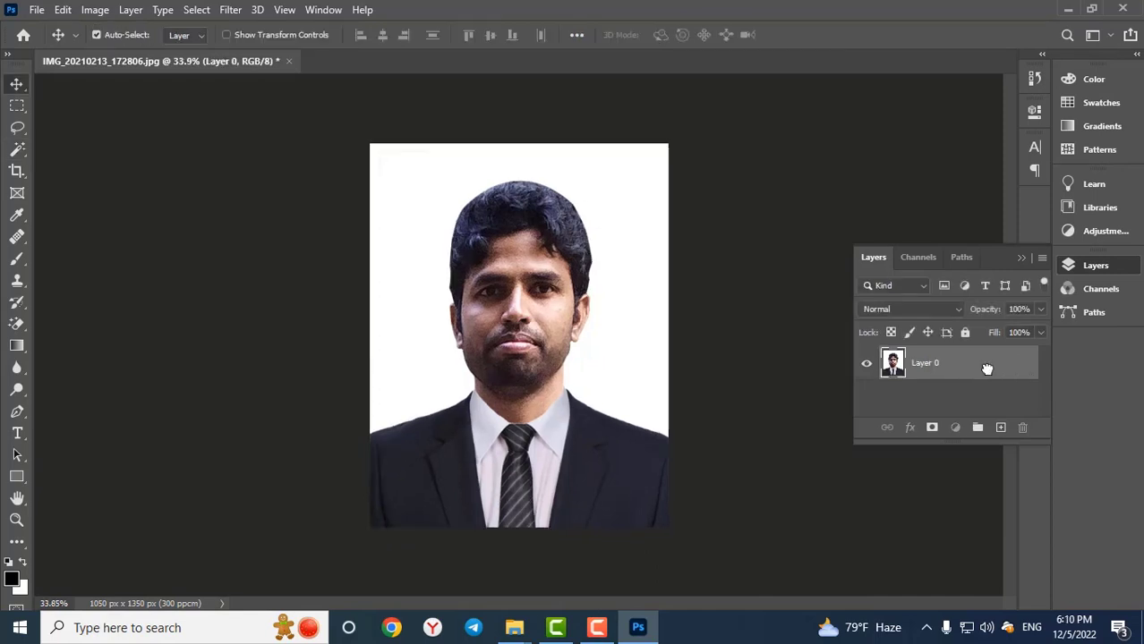
- Brighten Layer 0 slightly with Curves by setting the RGB curve's midpoint to input 118 and output 137
key("ctrl+alt+m")
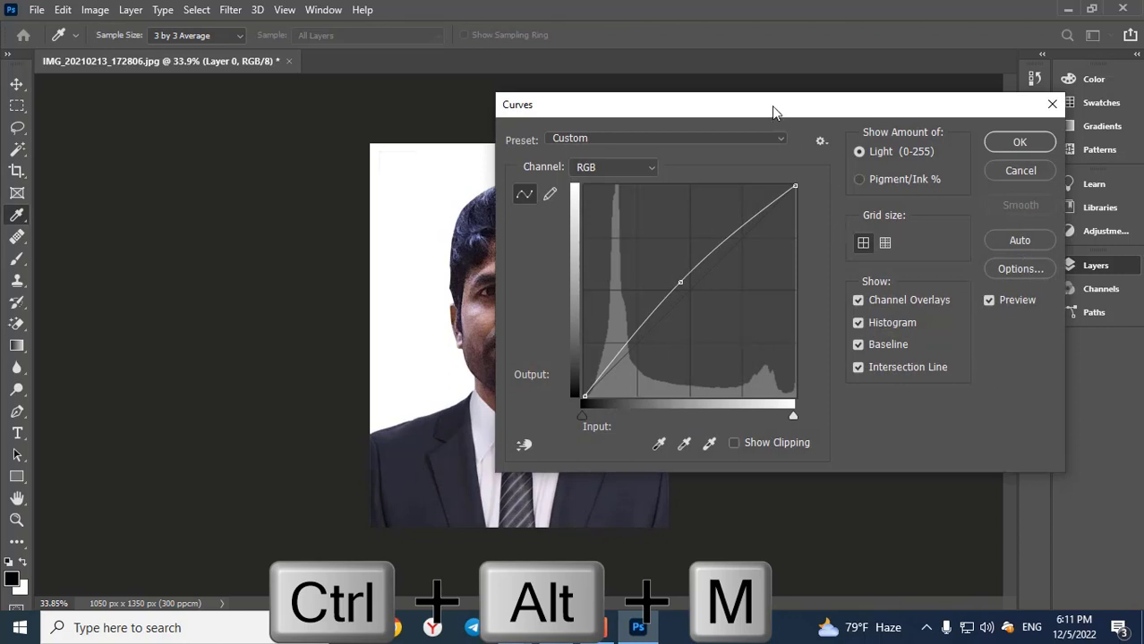
left_click_drag(788, 113, 942, 106)
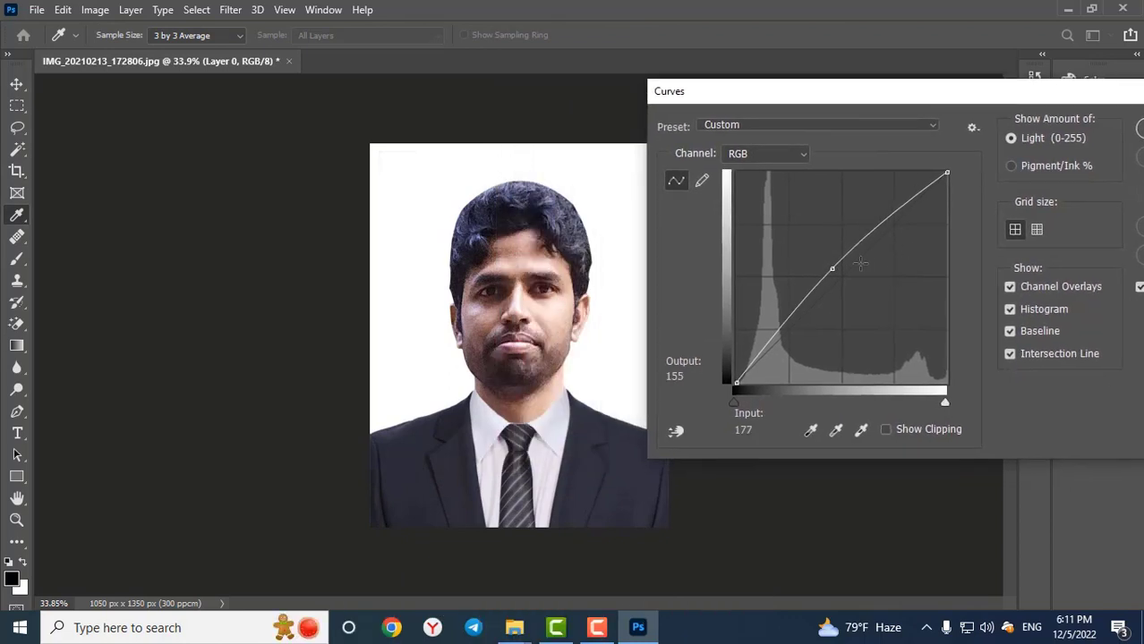
mouse_move(831, 269)
left_mouse_down()
mouse_move(829, 283)
mouse_move(833, 269)
left_mouse_up()
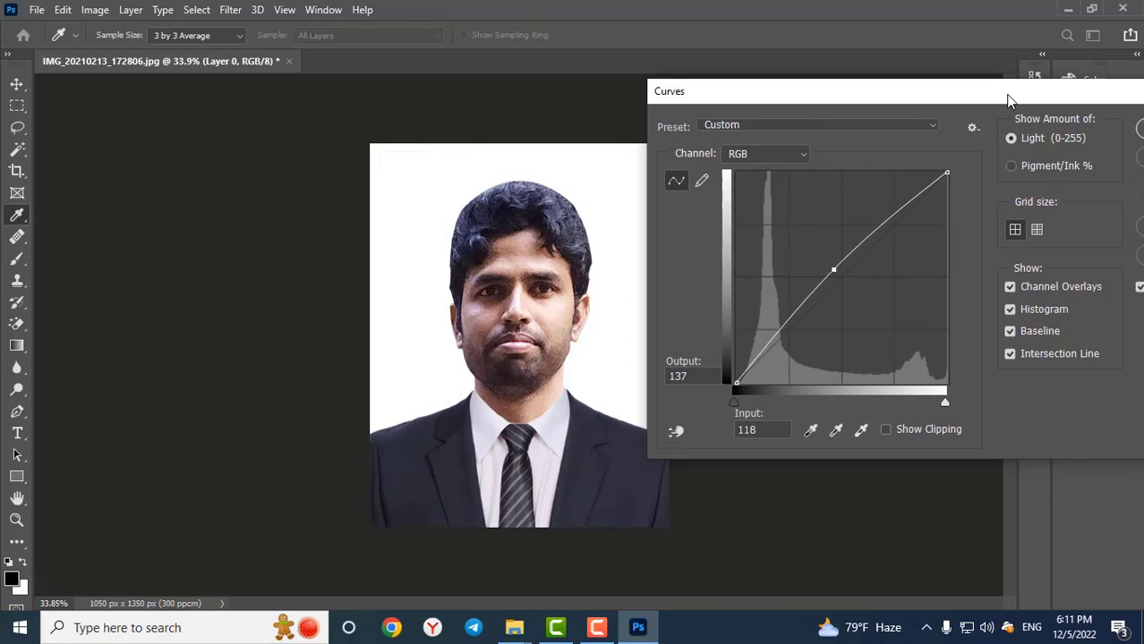
left_click_drag(1009, 100, 814, 116)
left_click(976, 148)
key("v")
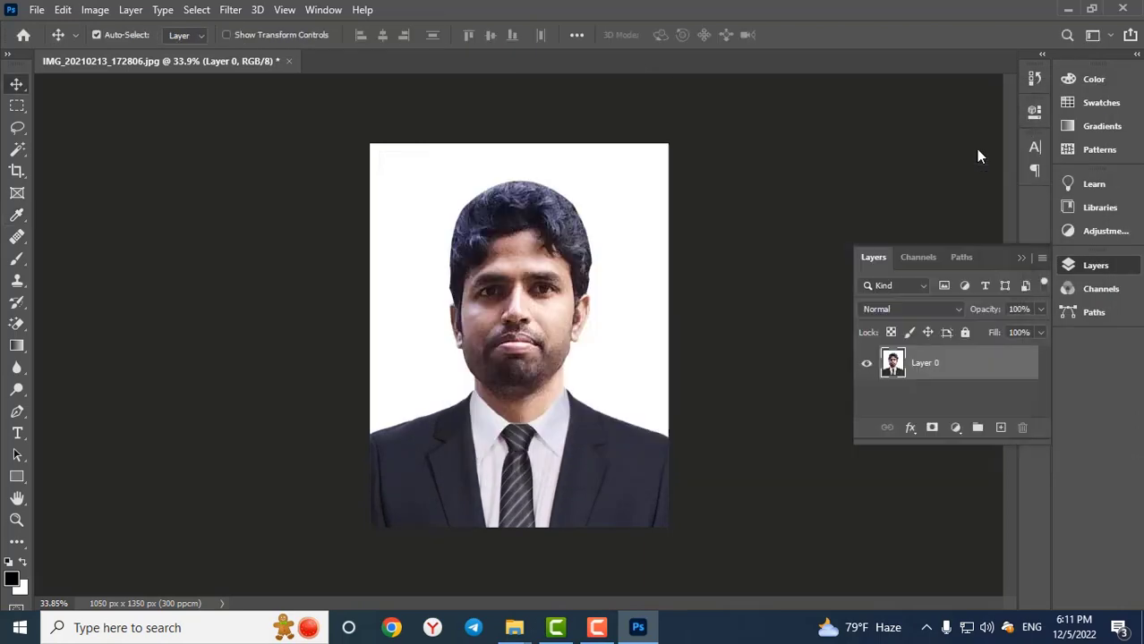
- Adjust the photo's midtones between cyan and red with Color Balance, keeping Preserve Luminosity on
key("ctrl+0")
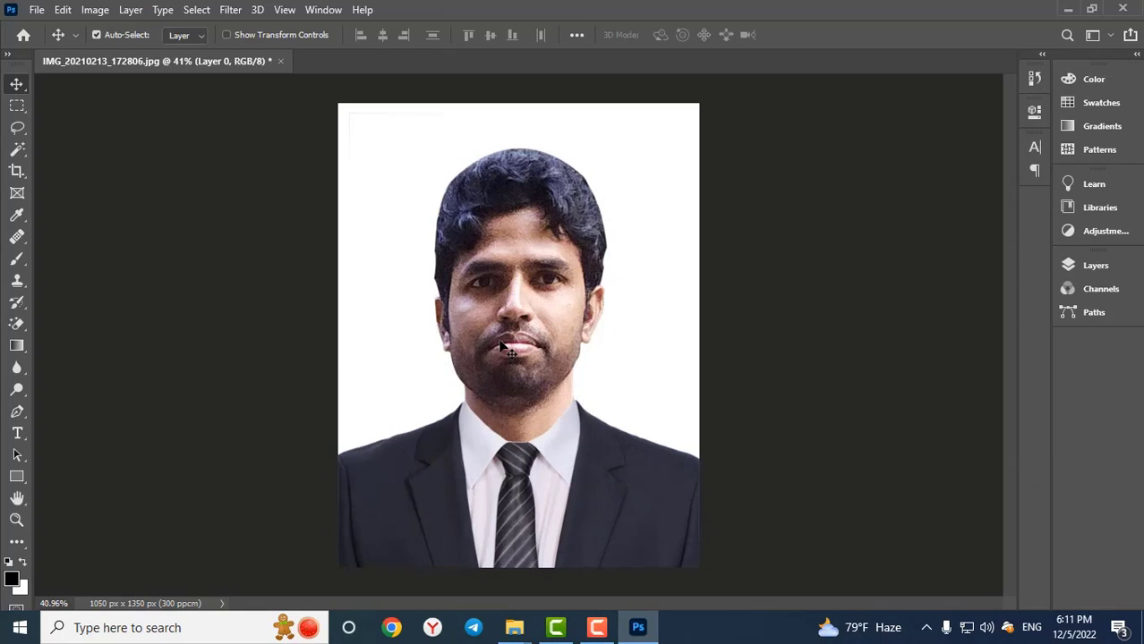
key("ctrl+b")
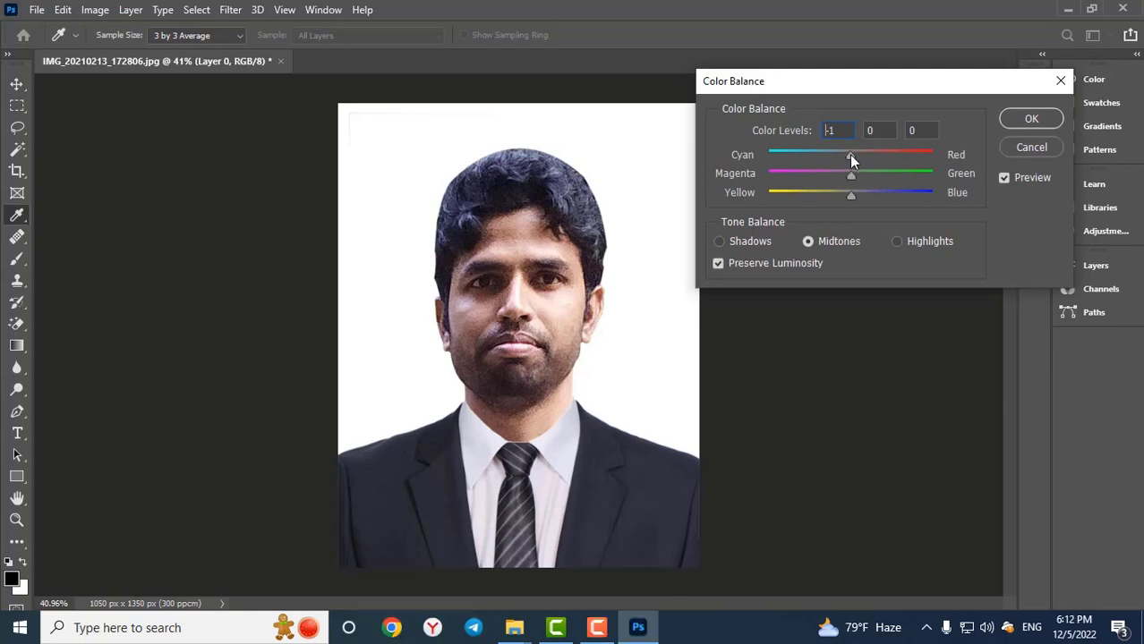
left_click_drag(849, 154, 855, 177)
left_click(1031, 119)
key("v")
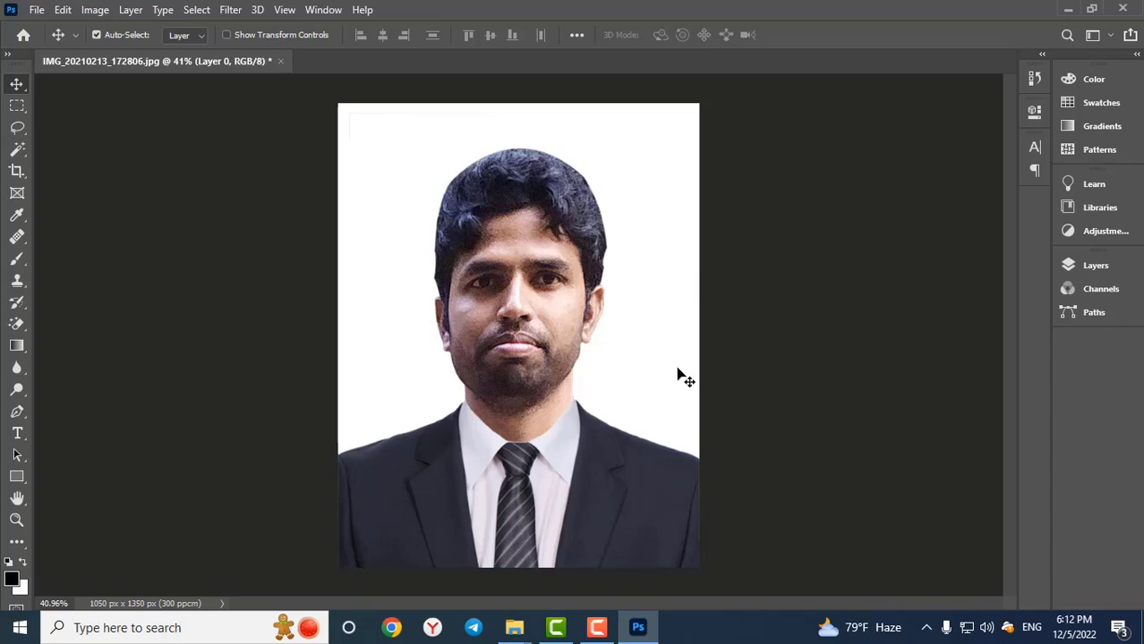
- Sample the light skin tone from the man's cheek and retouch the facial skin with a 13 px brush at 25% opacity and flow
scroll(551, 237, "up", 5)
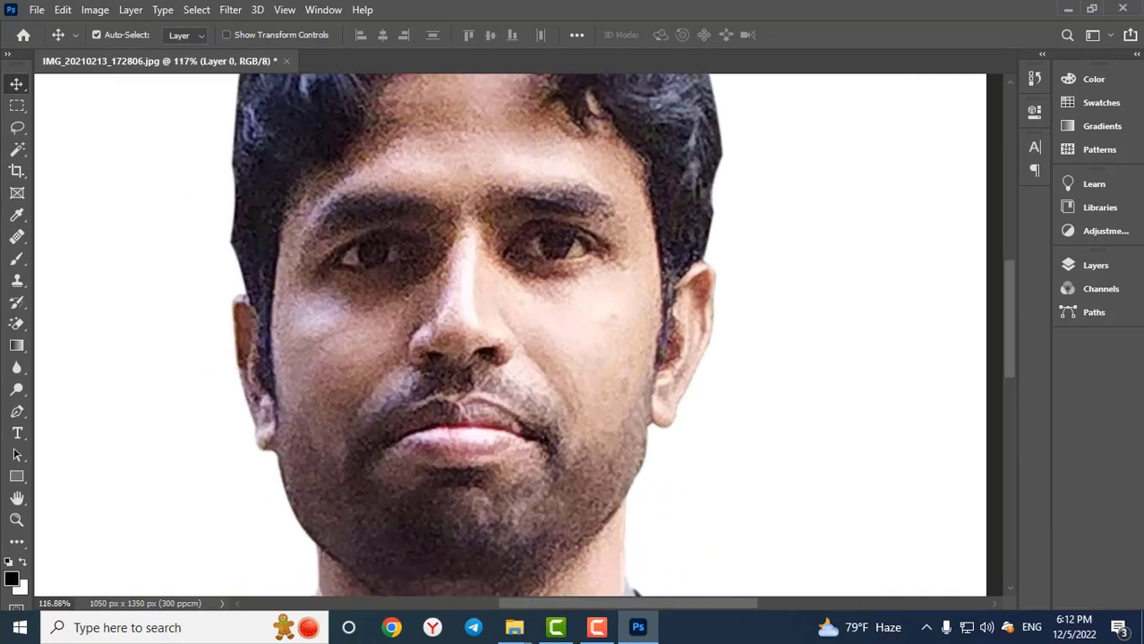
left_click(16, 215)
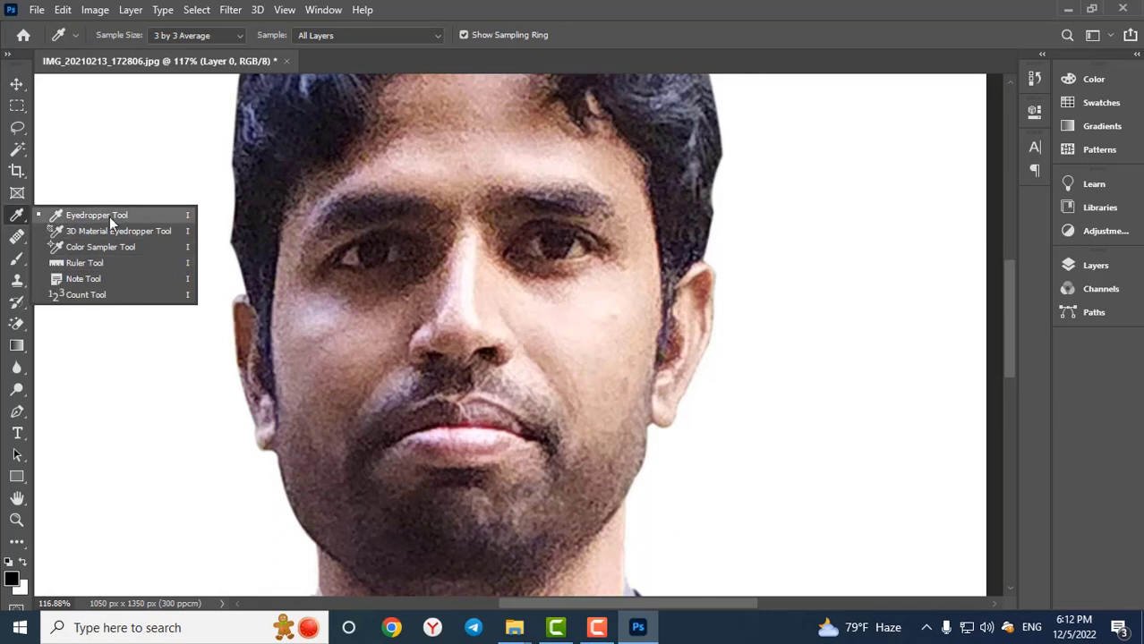
left_click(105, 217)
left_click(587, 317)
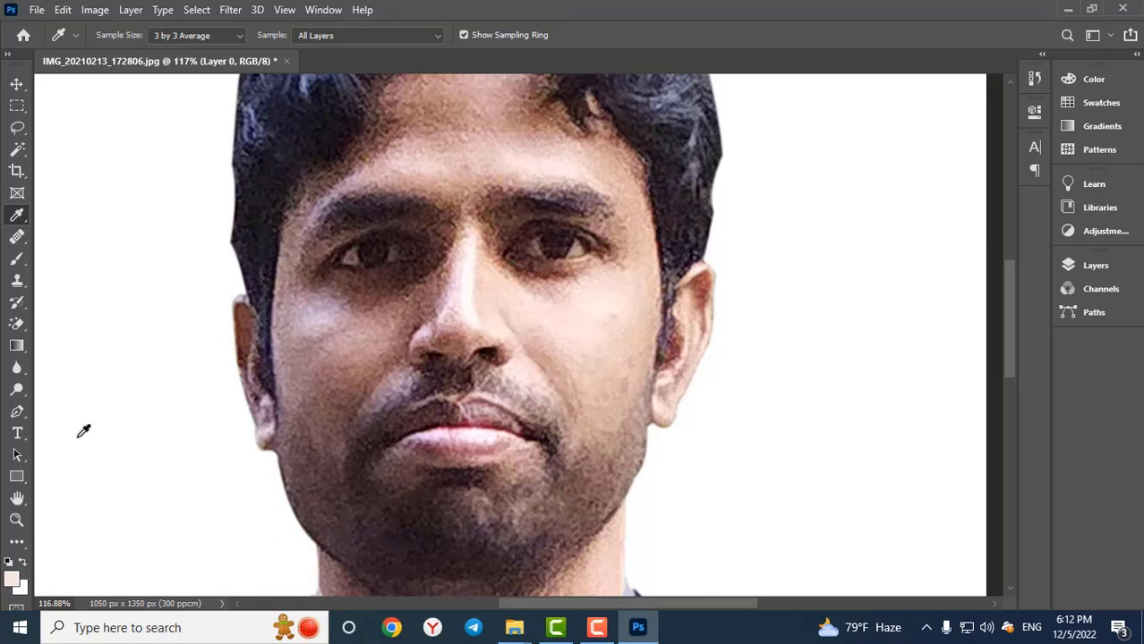
left_click(19, 260)
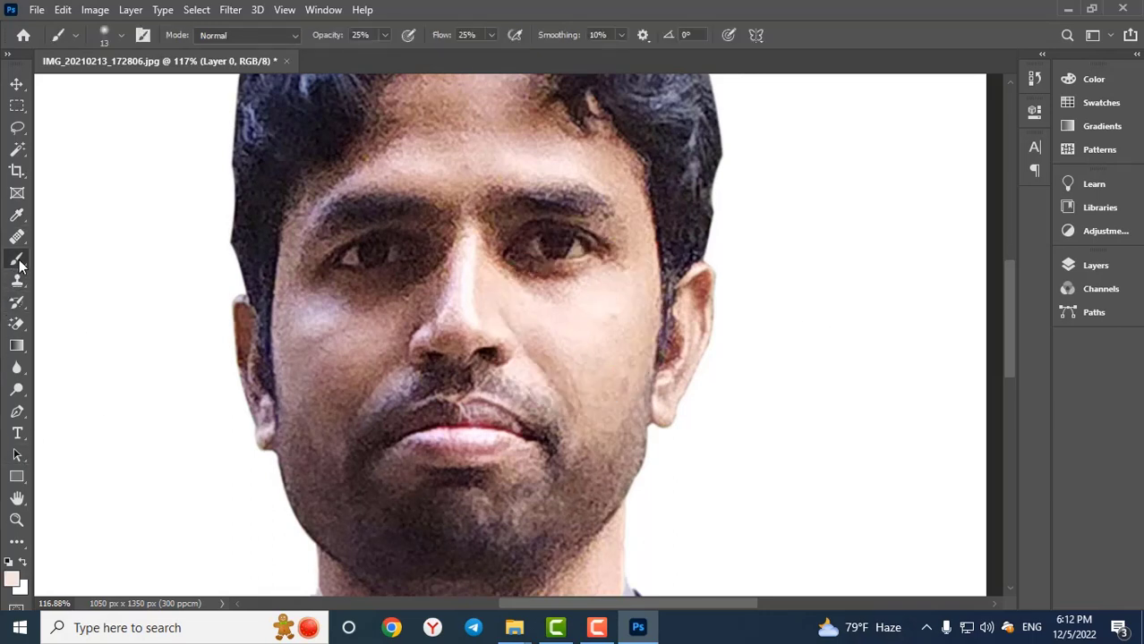
left_click(57, 259)
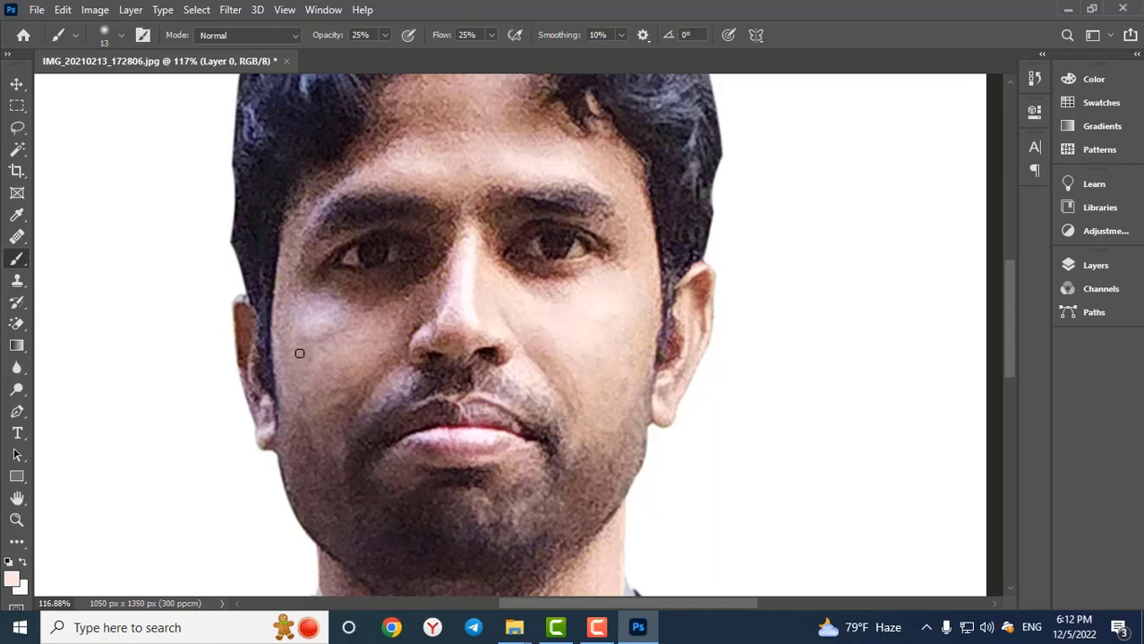
- Resample the skin tone beneath the eye on the brighter cheek and return to the Brush tool for more face retouching
left_click(17, 216)
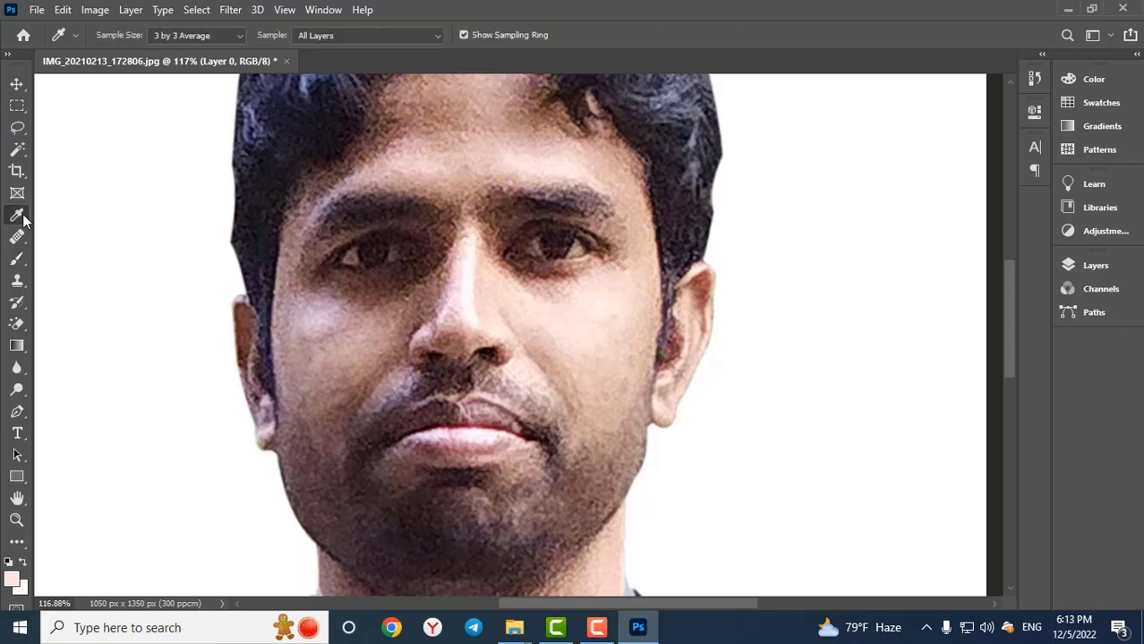
left_click(585, 324)
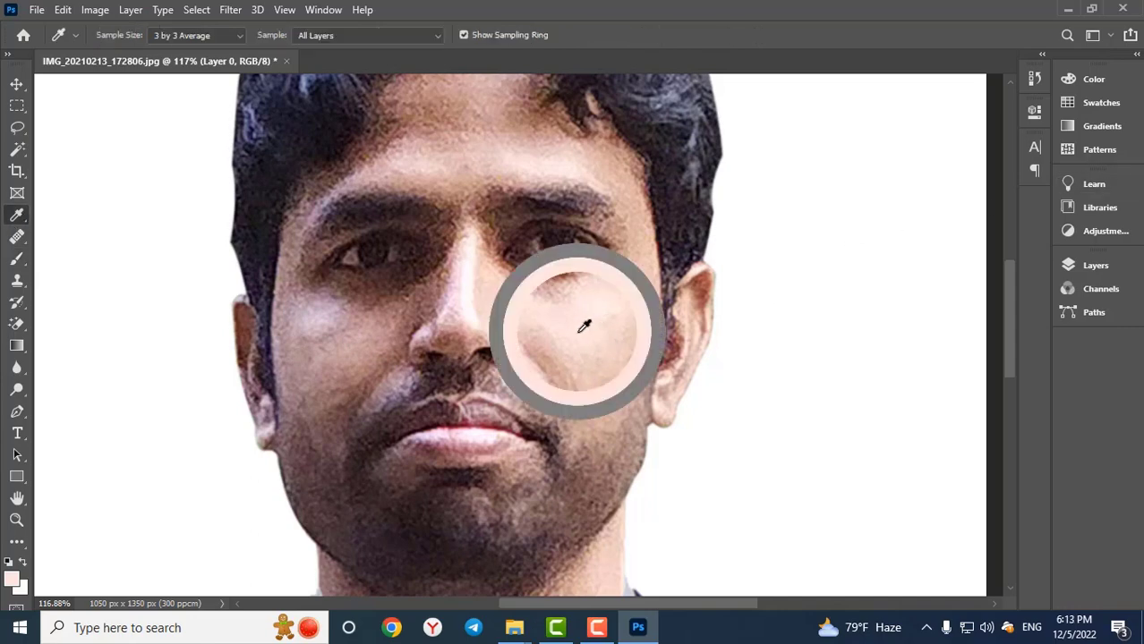
left_click(17, 259)
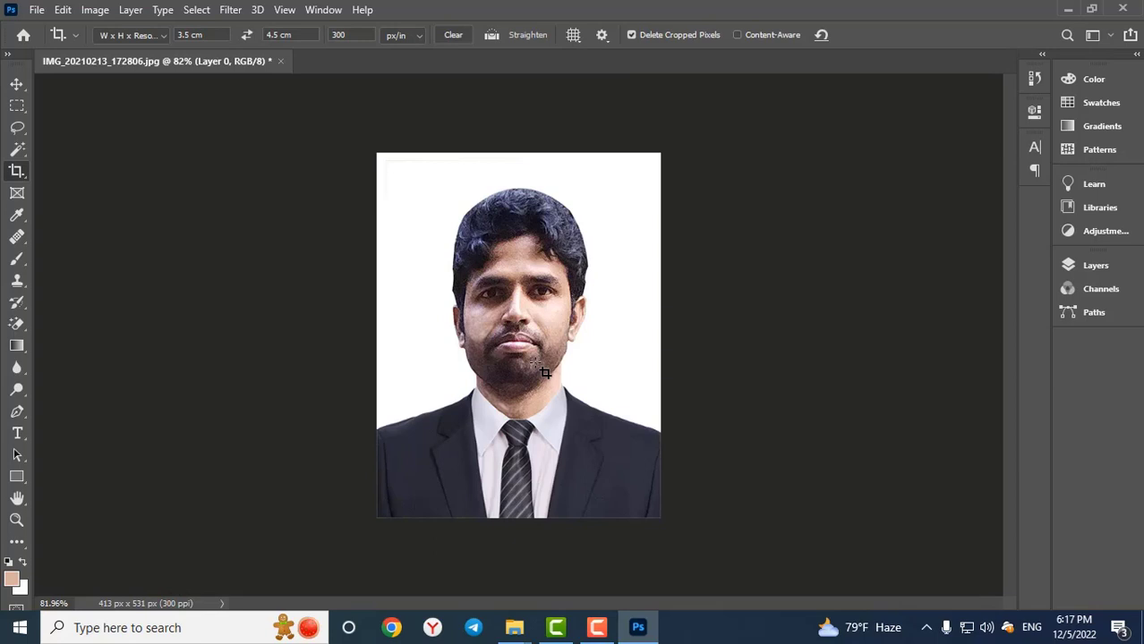
- Save the photo on the computer's Desktop as JPEG IMG_20210213_172806 with Maximum quality 12 and Baseline Optimized format
scroll(543, 371, "up", 5)
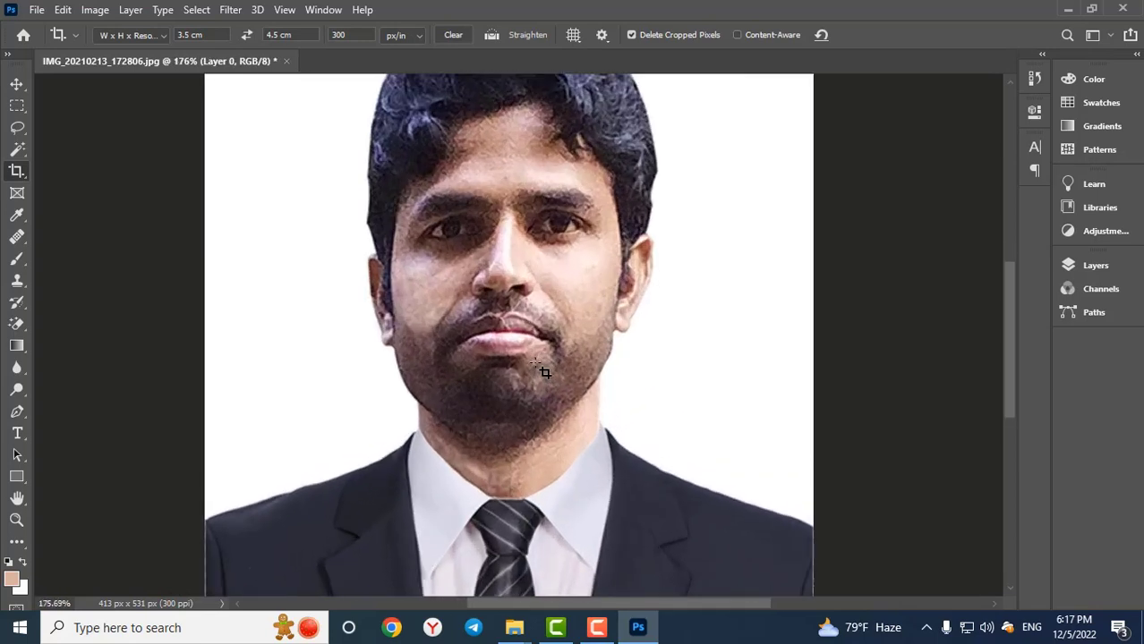
scroll(544, 372, "down", 5)
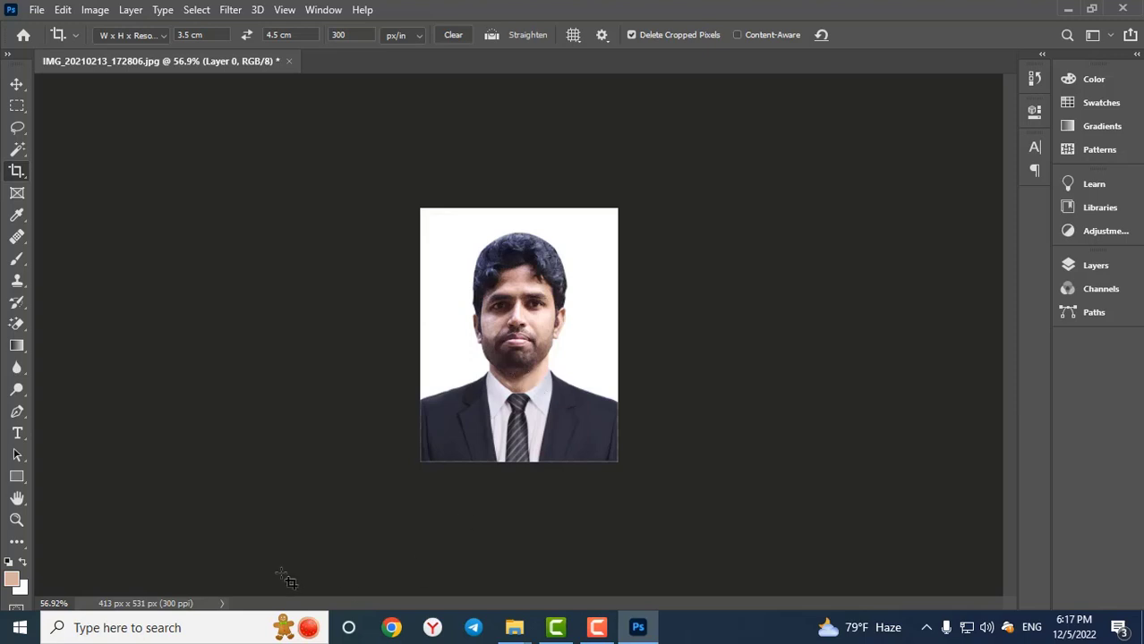
left_click(37, 8)
left_click(54, 212)
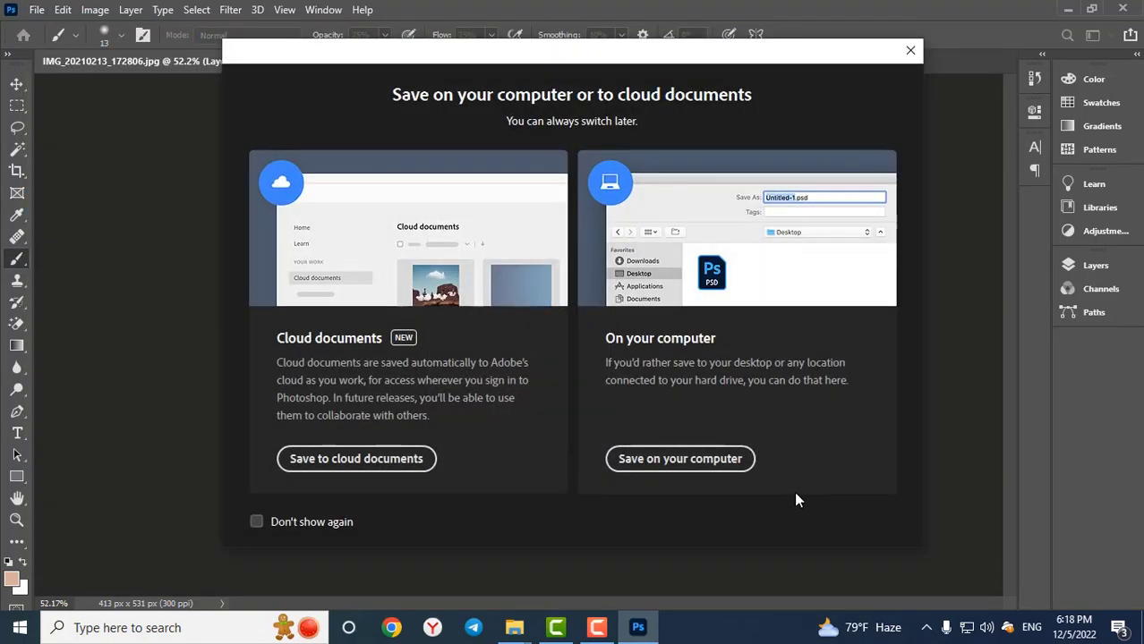
left_click(709, 459)
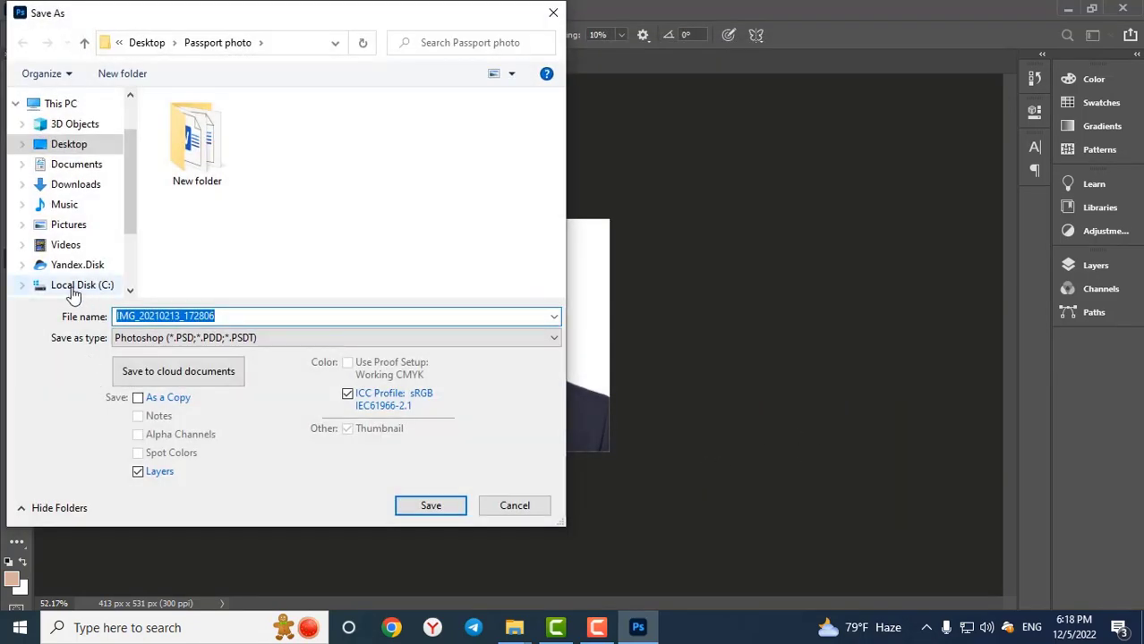
left_click(224, 338)
left_click(192, 469)
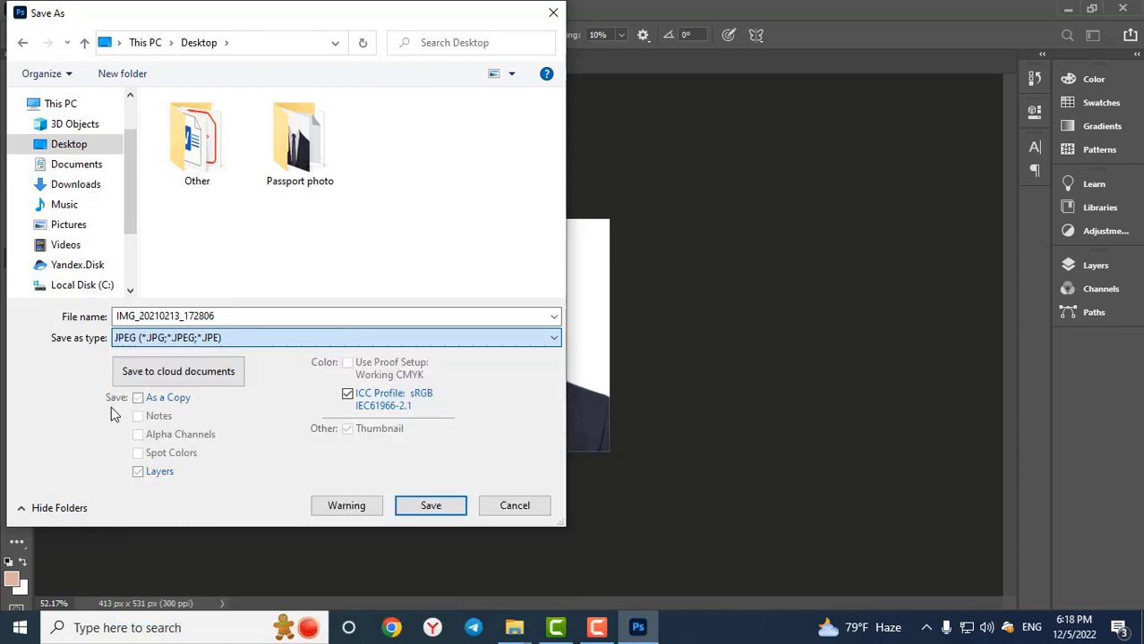
left_click(430, 507)
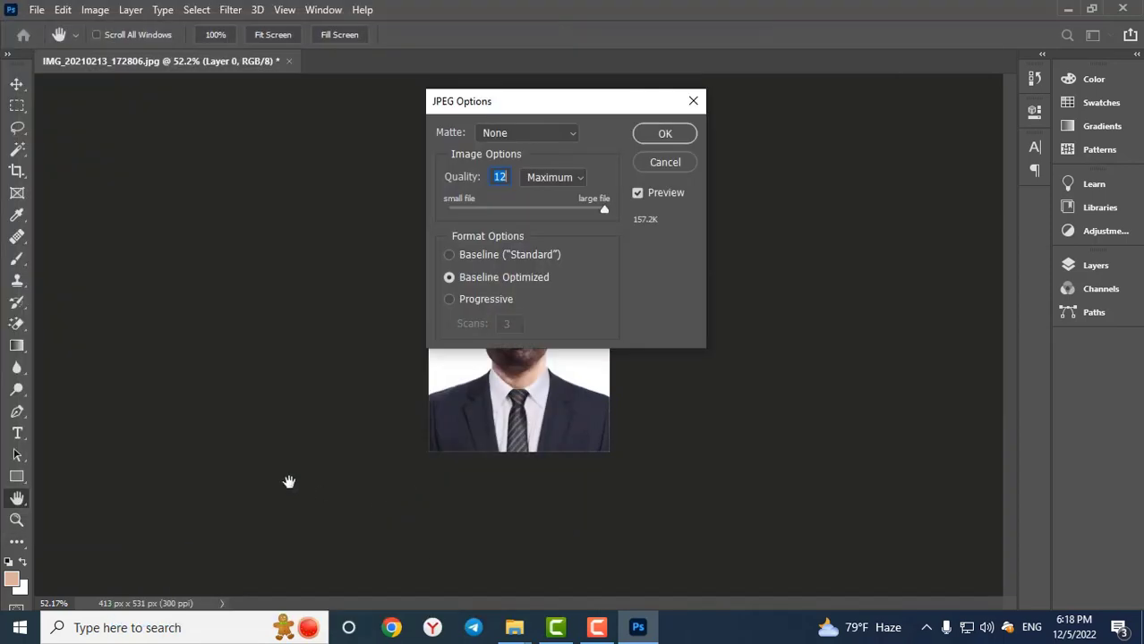
left_click(664, 134)
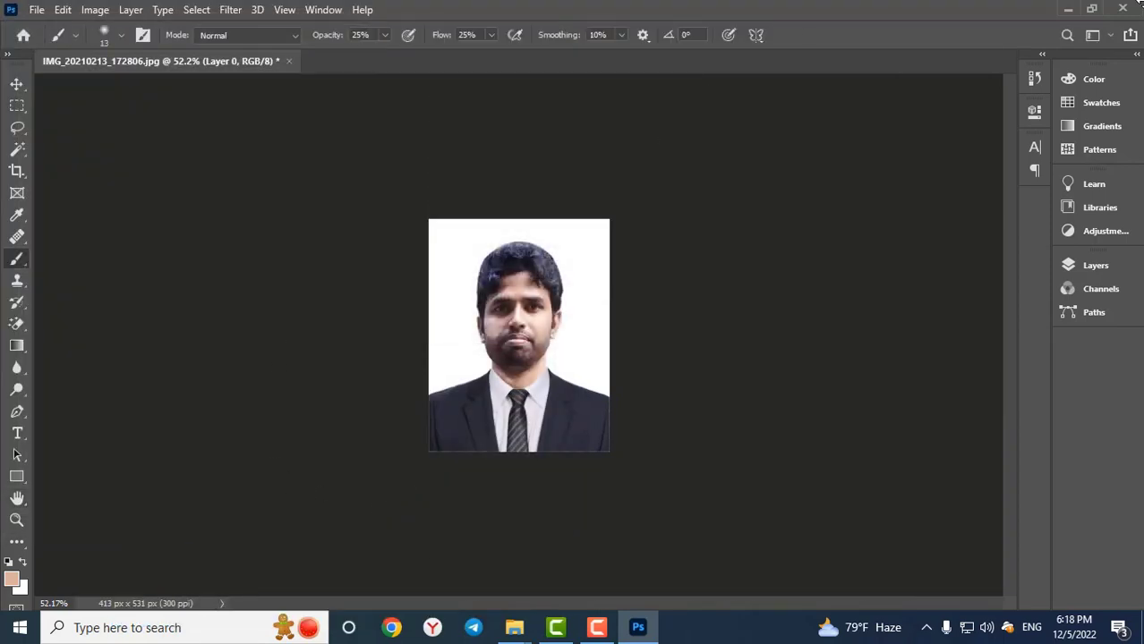
- Switch to the Windows desktop, move the saved IMG_20210213_172806 picture to an empty area and open it for viewing
left_click(1065, 7)
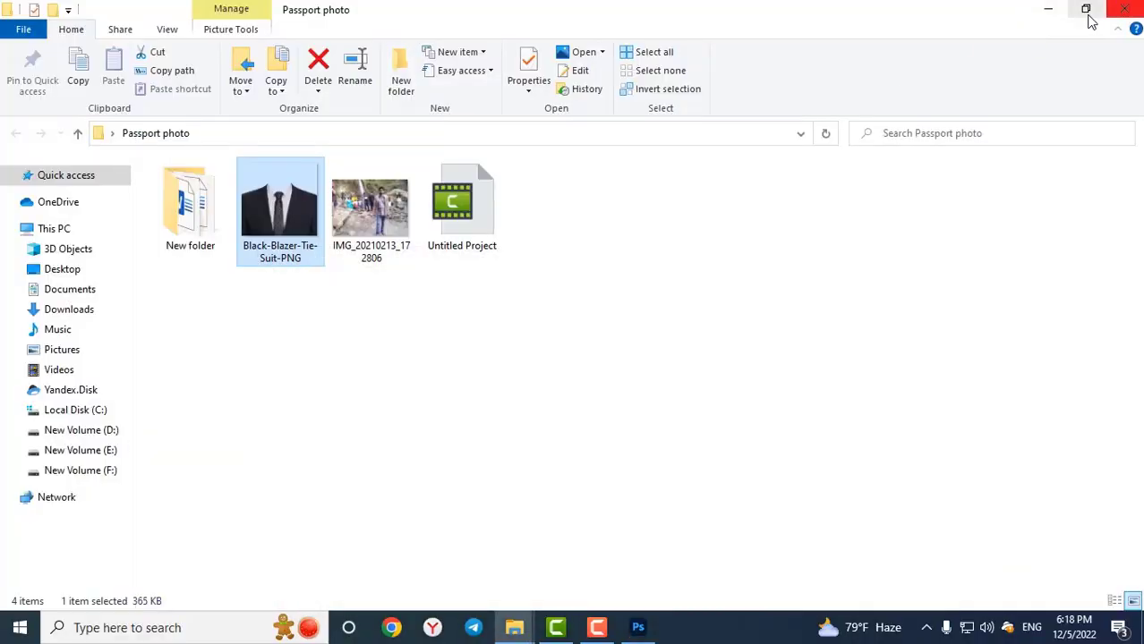
left_click(1065, 7)
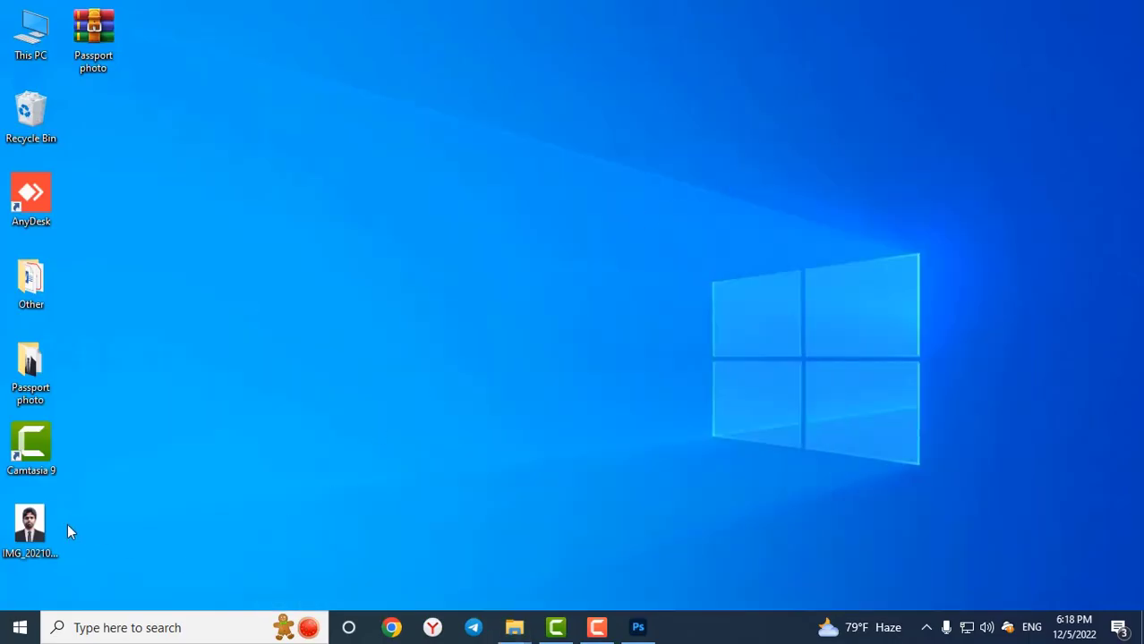
left_click_drag(37, 525, 227, 275)
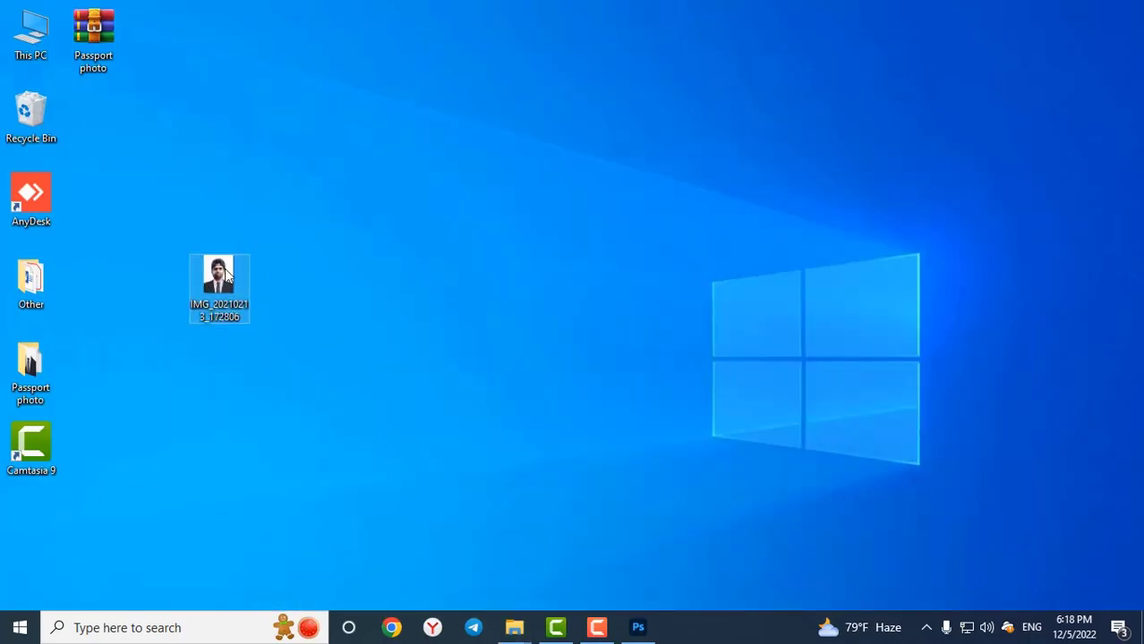
double_click(224, 276)
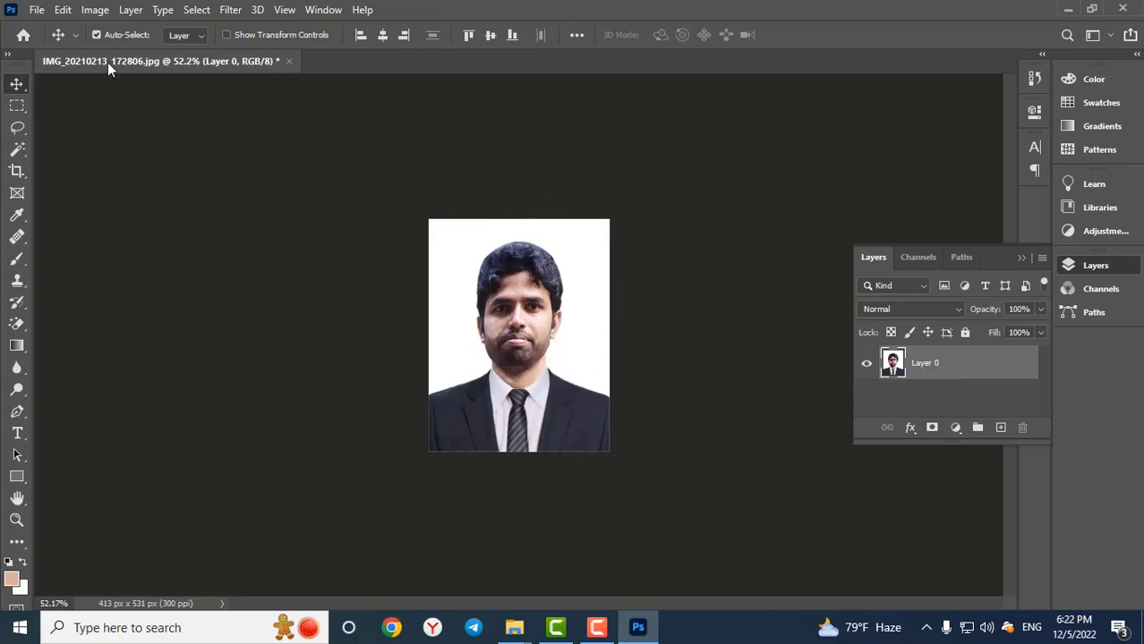
- Apply a 3 px black (#000000) centered stroke to Layer 0 in Photoshop, with Normal mode and 100% opacity
left_click(65, 11)
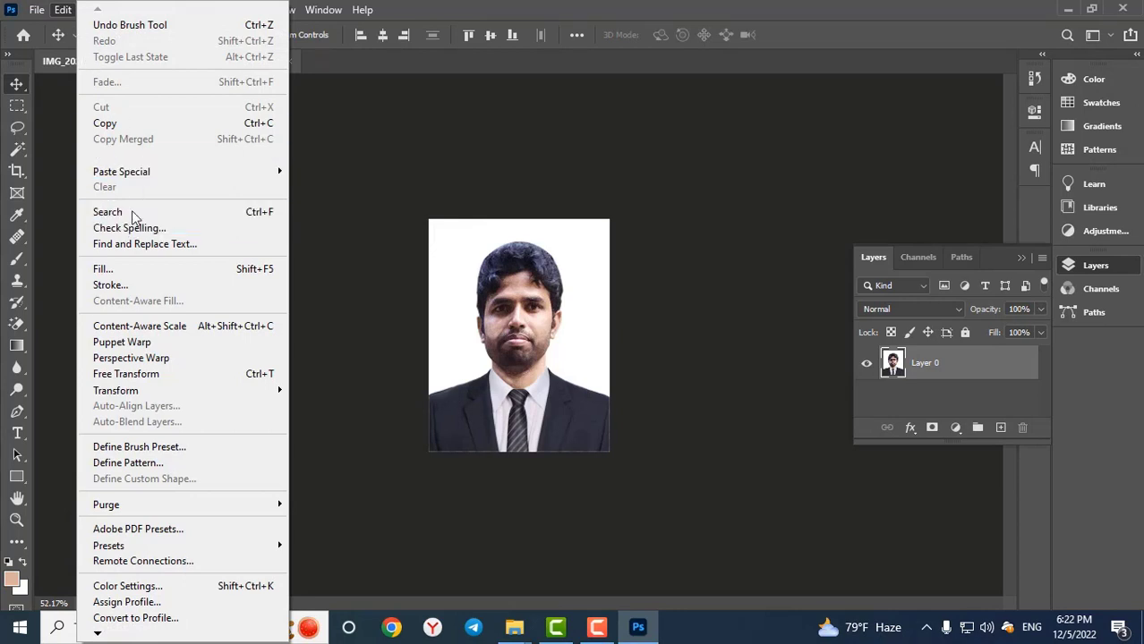
left_click(129, 284)
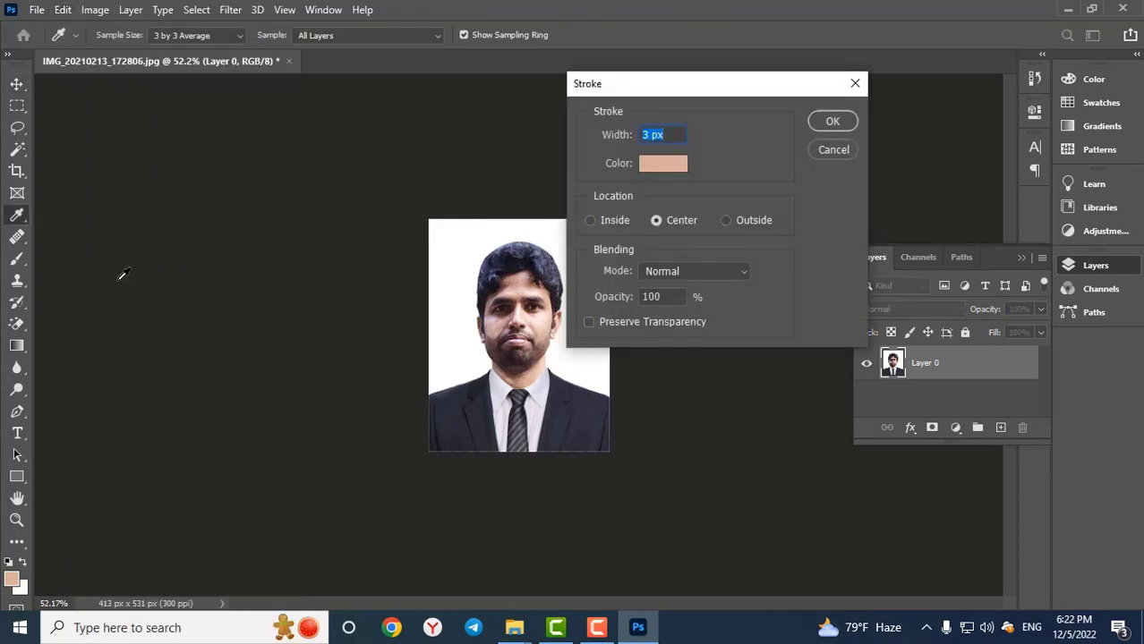
left_click(662, 167)
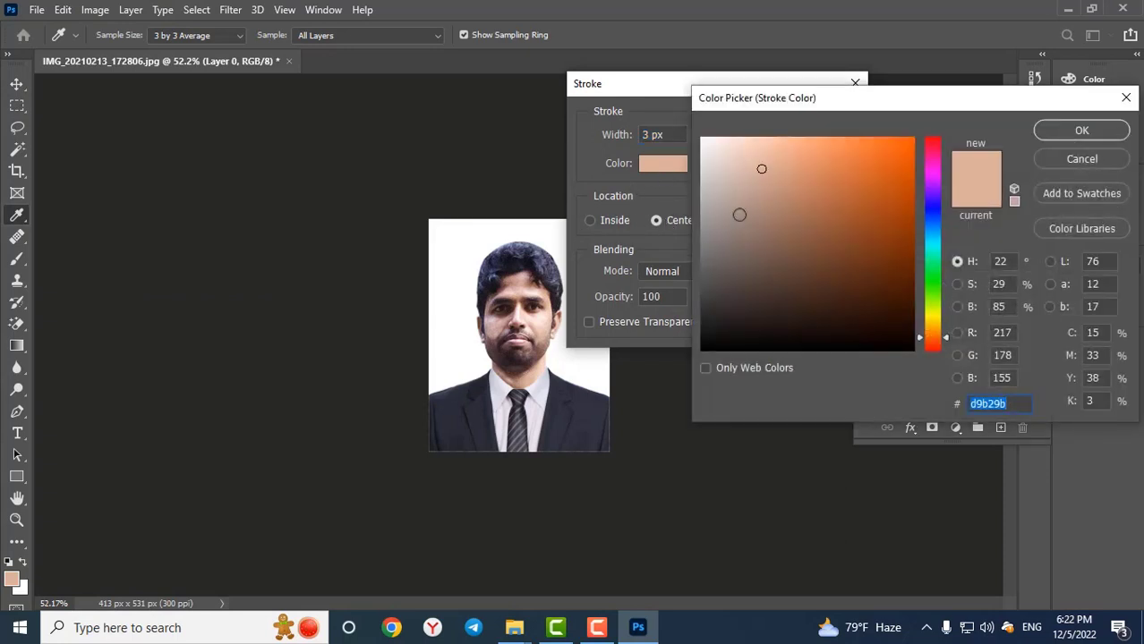
left_click_drag(705, 349, 679, 357)
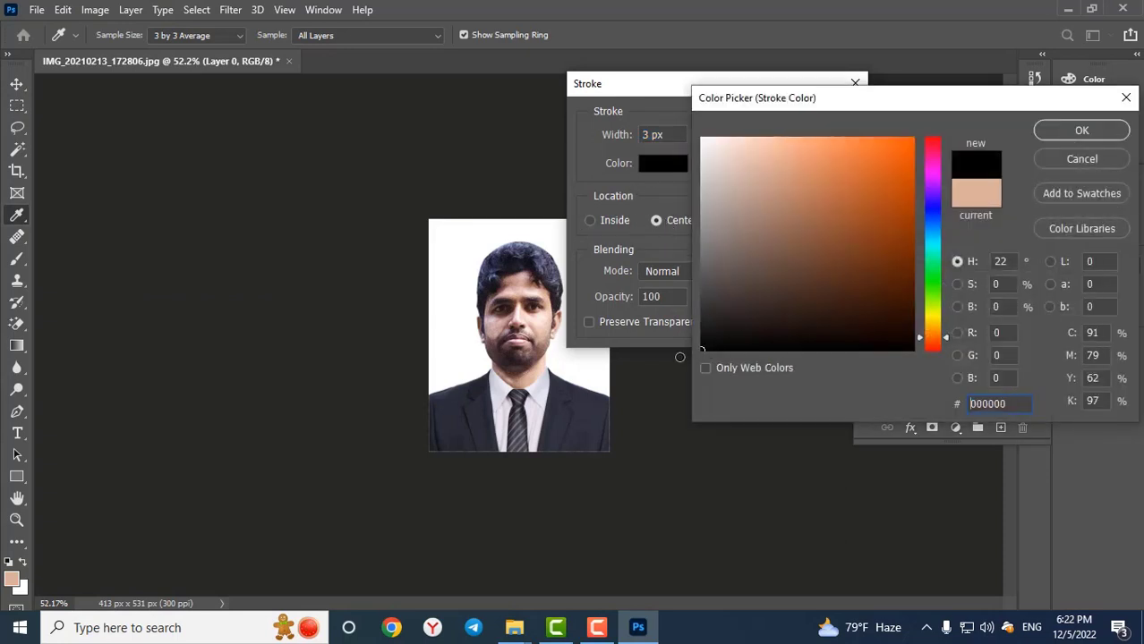
left_click(1058, 130)
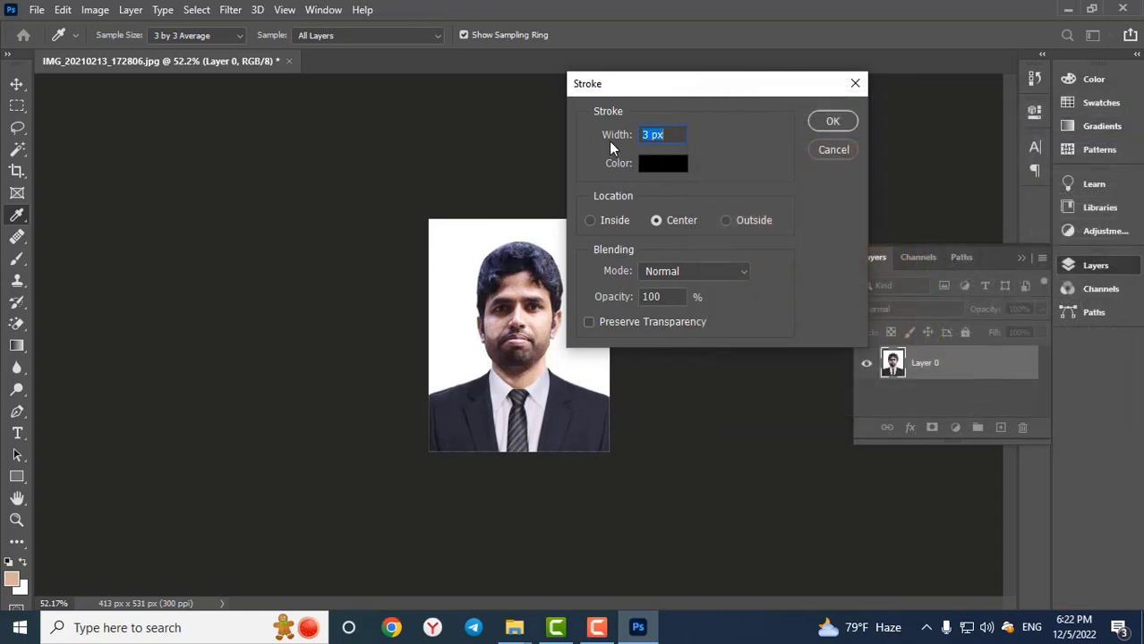
left_click(826, 122)
key("v")
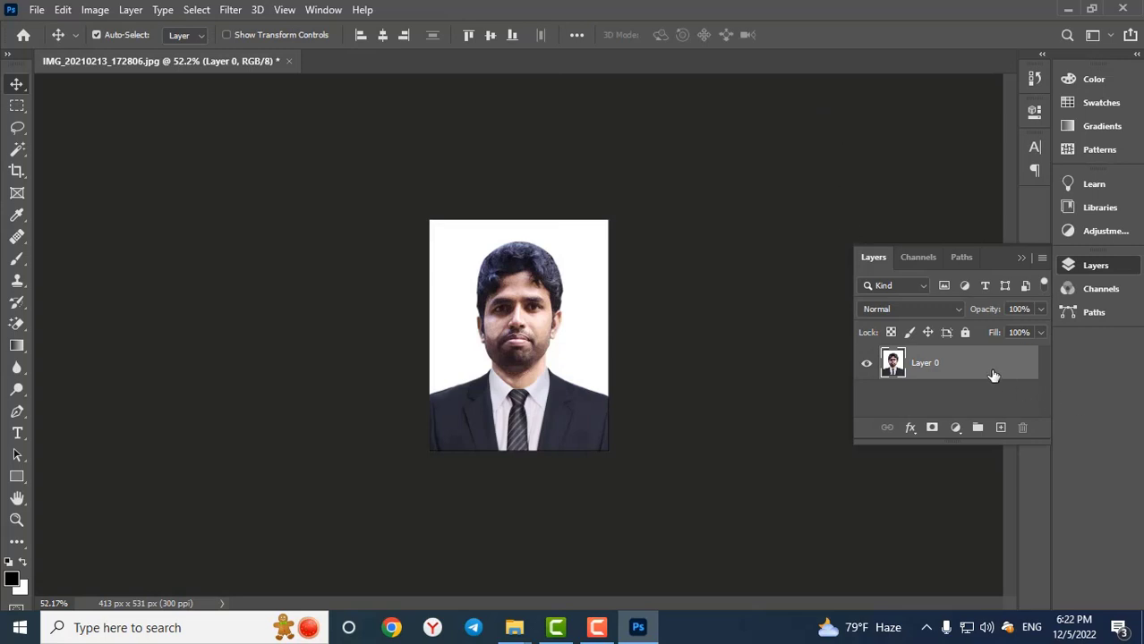
- Scale the stroked portrait layer to 97% width and 97% height with Free Transform
key("ctrl+t")
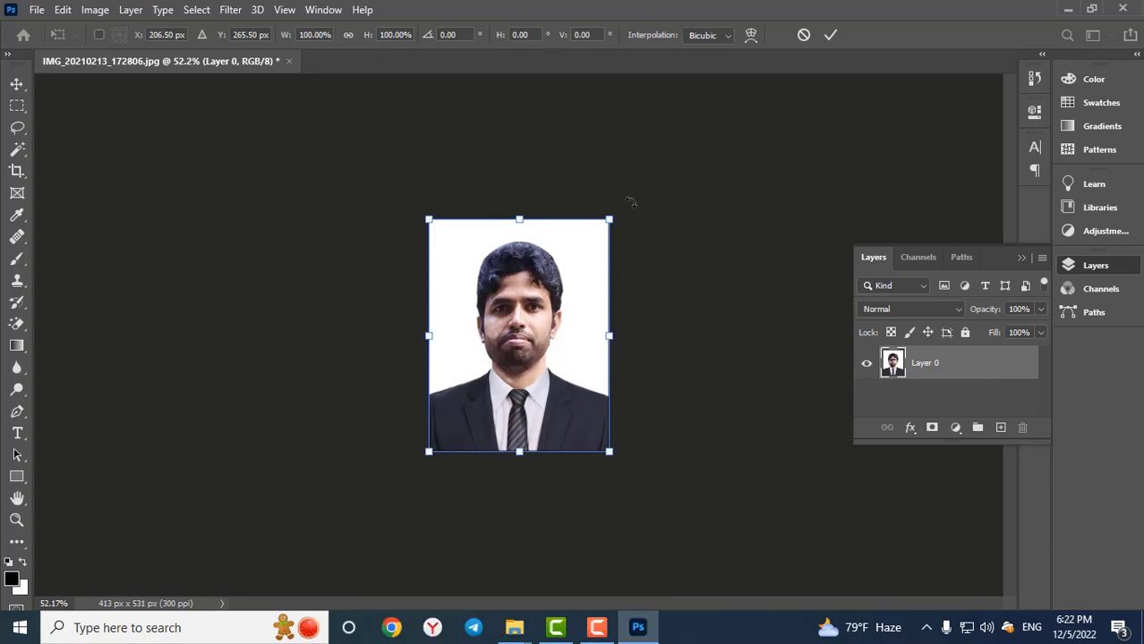
double_click(319, 34)
type("97")
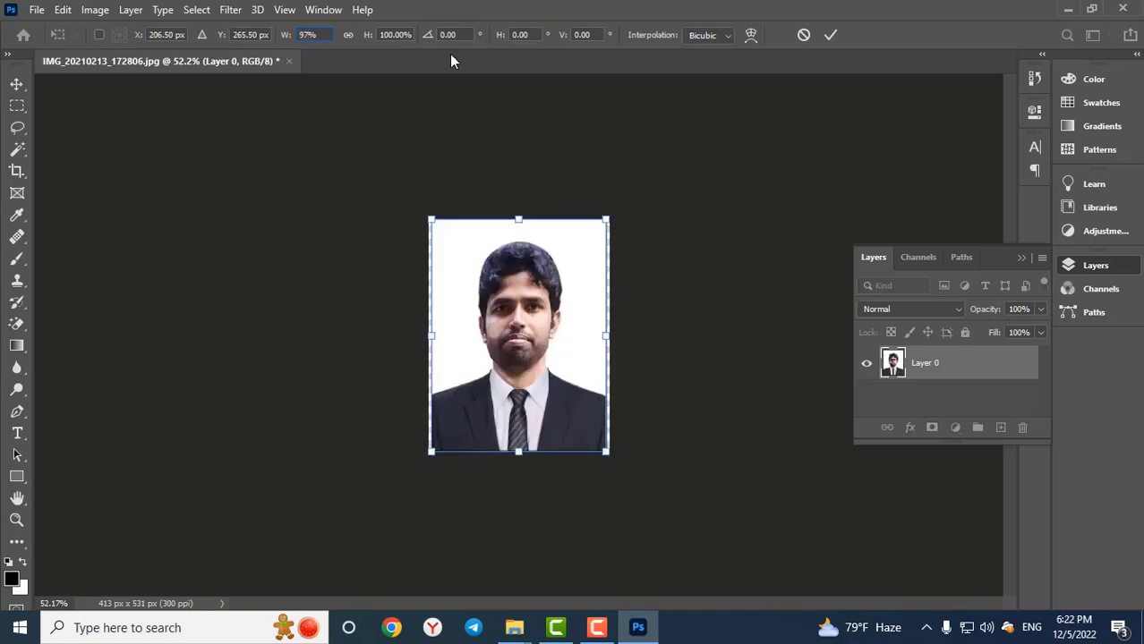
left_click(406, 34)
type("97")
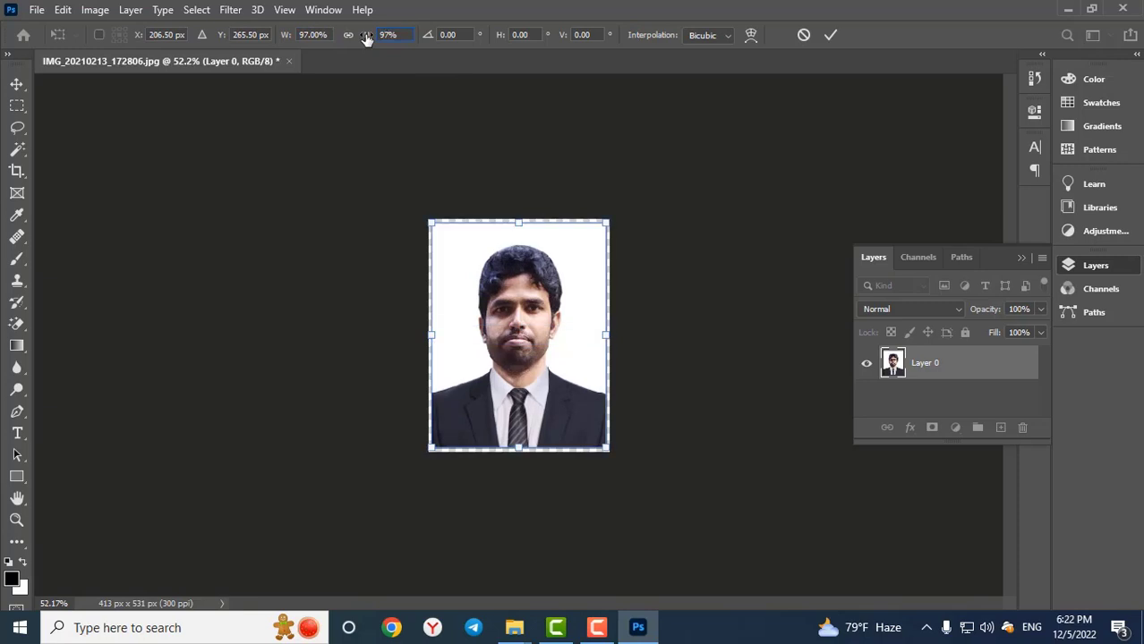
left_click(831, 34)
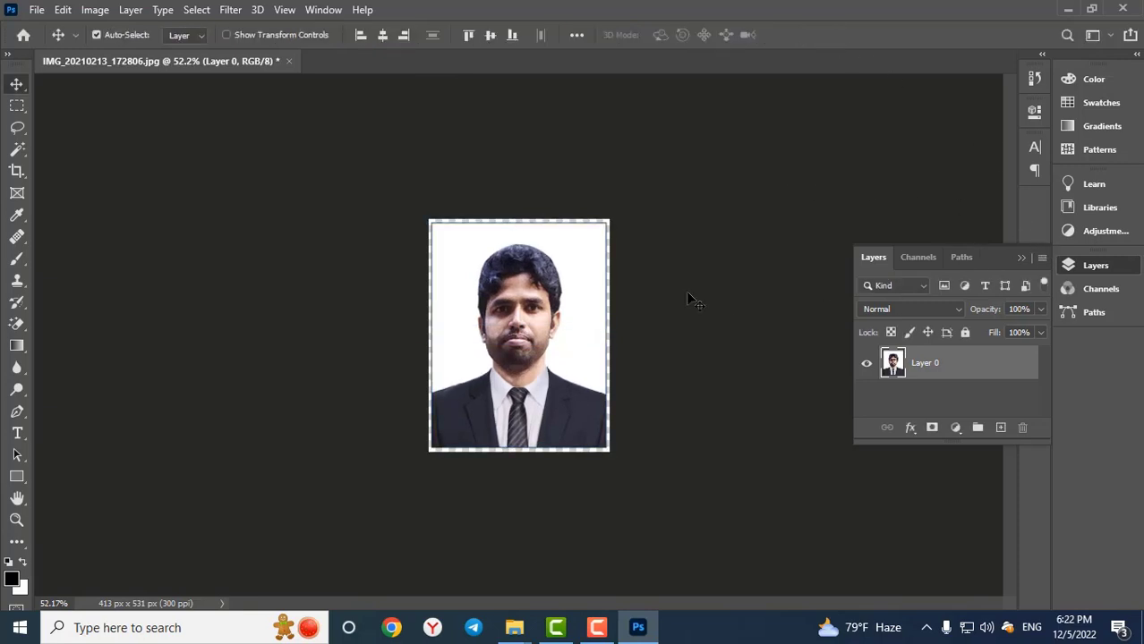
- Flatten the image to fill the transparent margin with white and unlock the resulting background as a regular layer
right_click(960, 370)
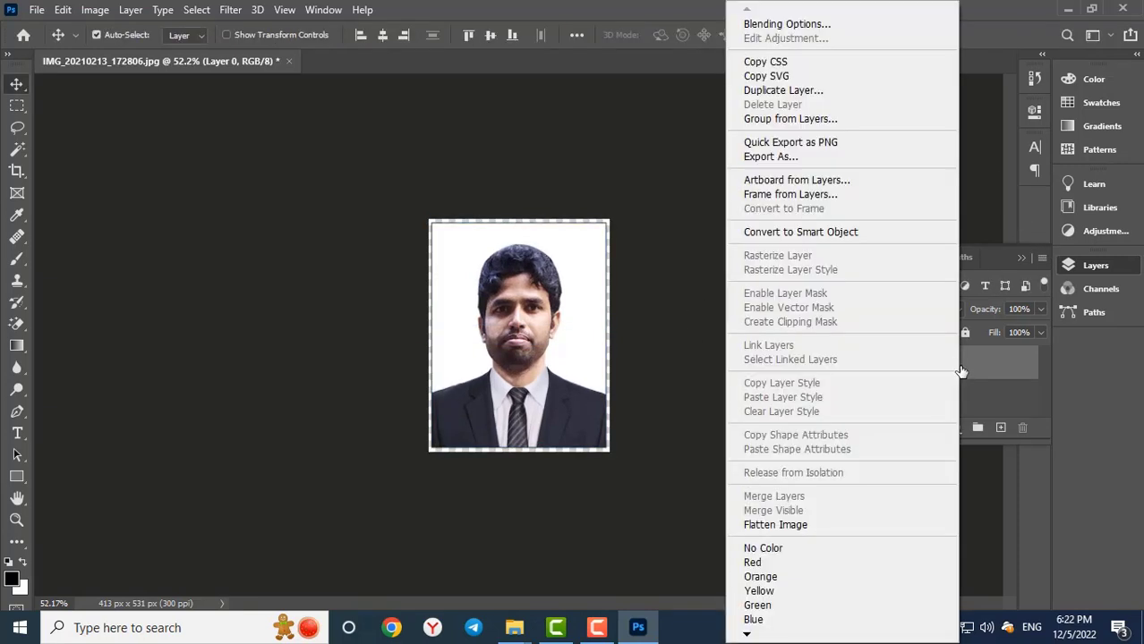
left_click(799, 526)
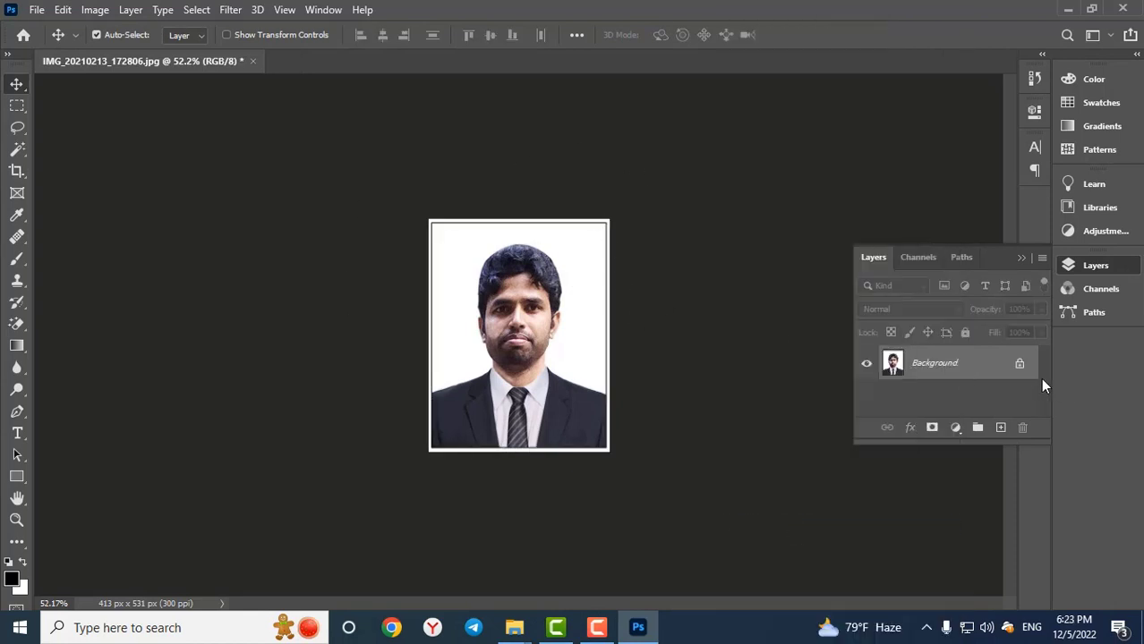
left_click(1019, 363)
left_click(1095, 266)
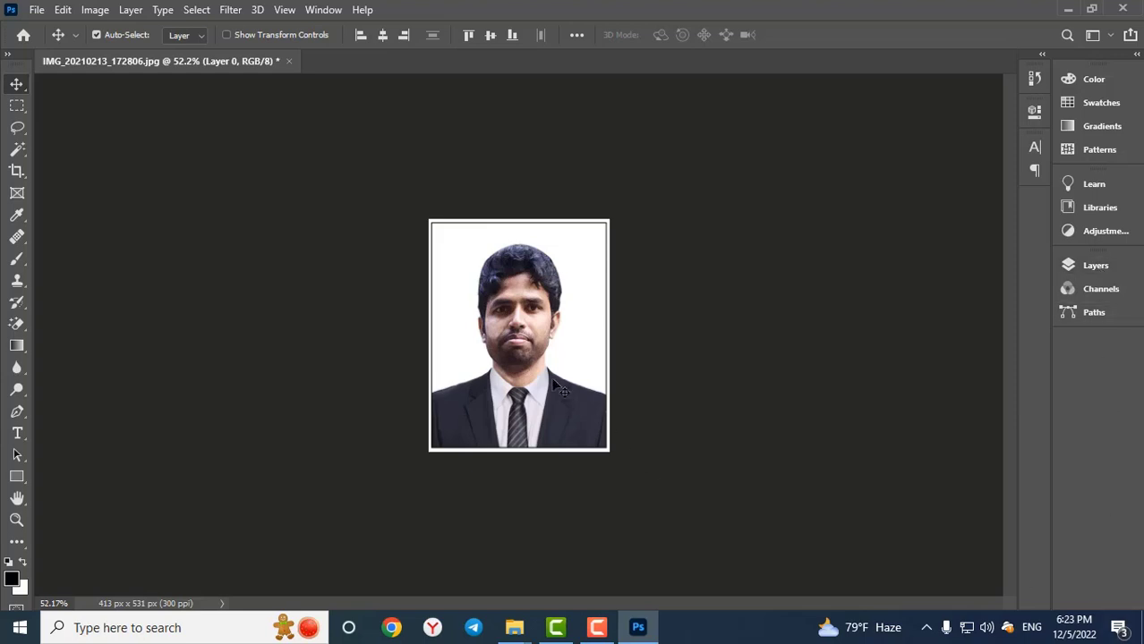
left_click(1091, 263)
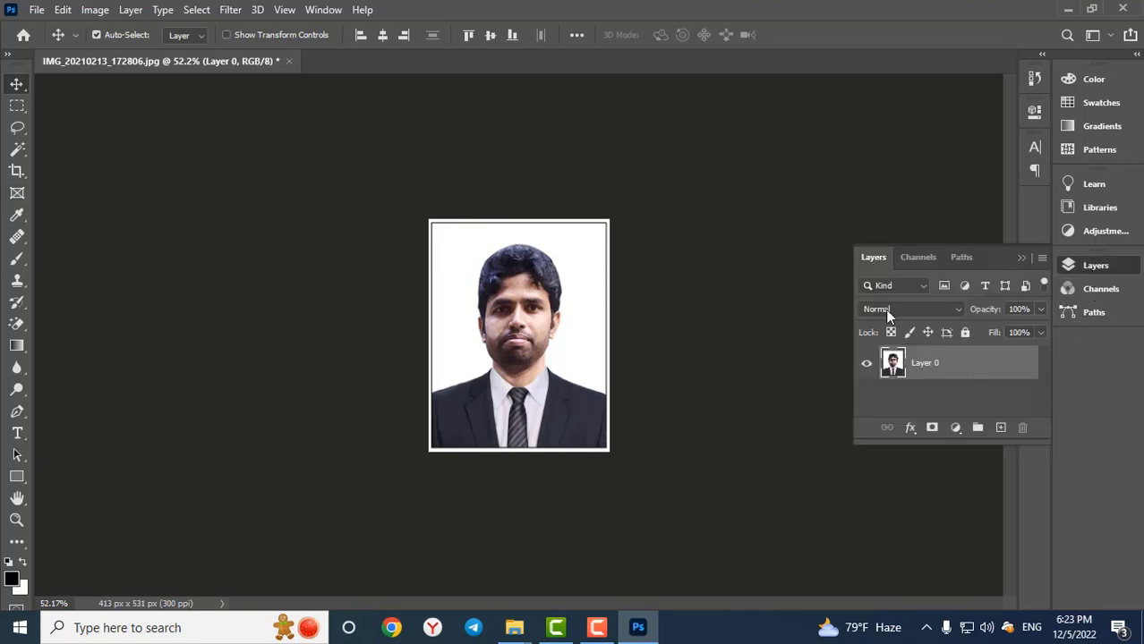
- Copy the bordered passport photo
left_click(60, 11)
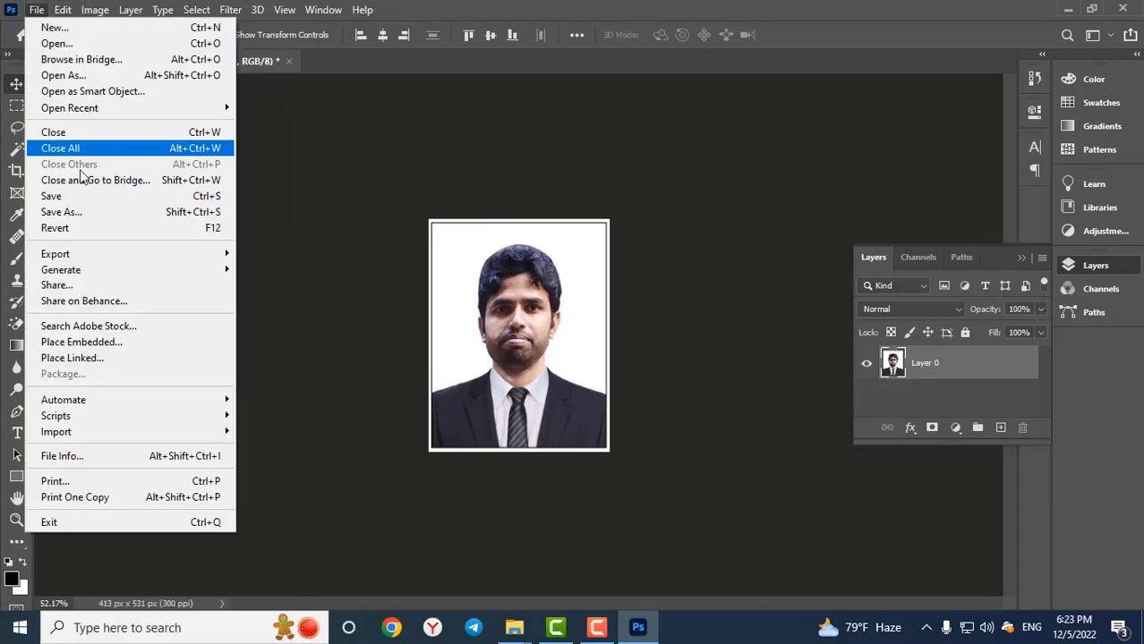
mouse_move(64, 10)
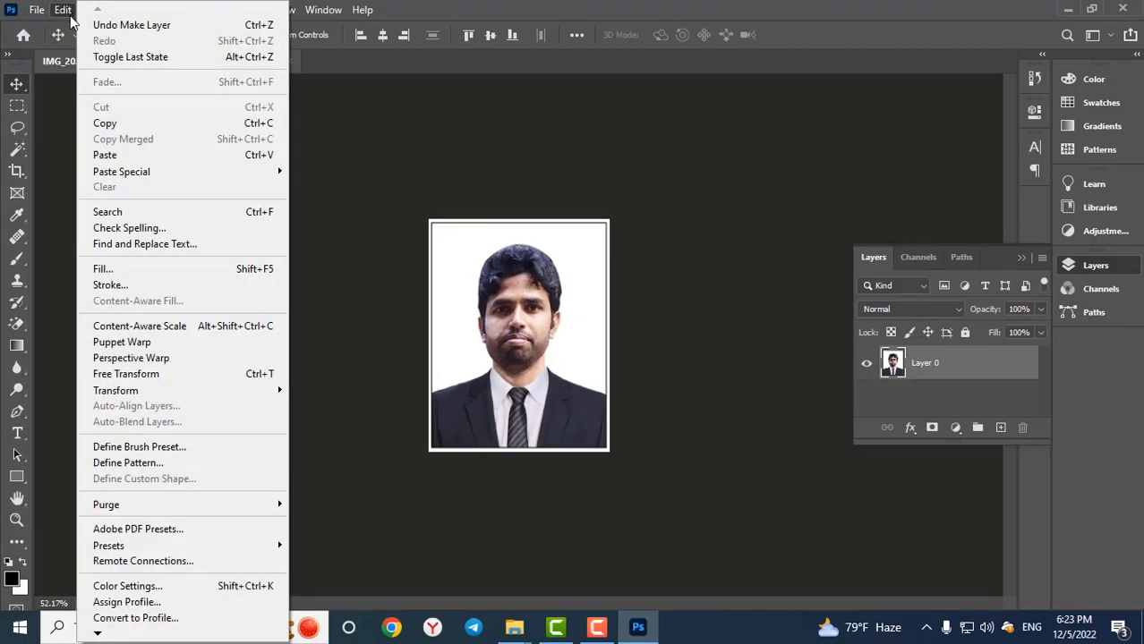
left_click(131, 126)
- Create a new A4 print document, 210 x 297 mm at 300 pixels/inch, in CMYK Color with a white background
left_click(36, 10)
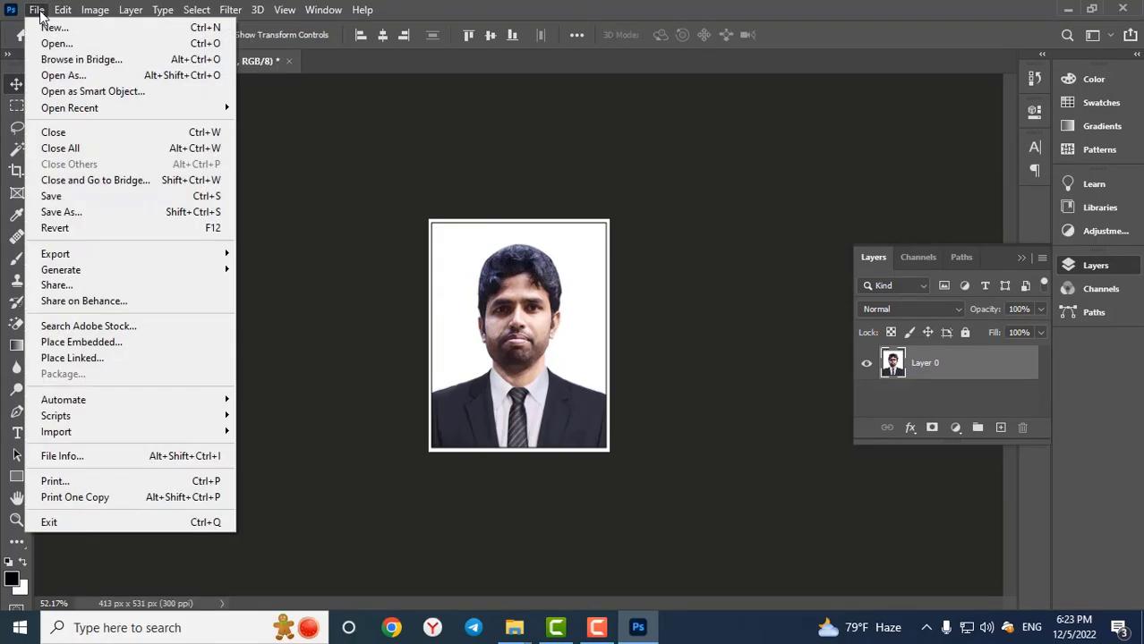
left_click(87, 30)
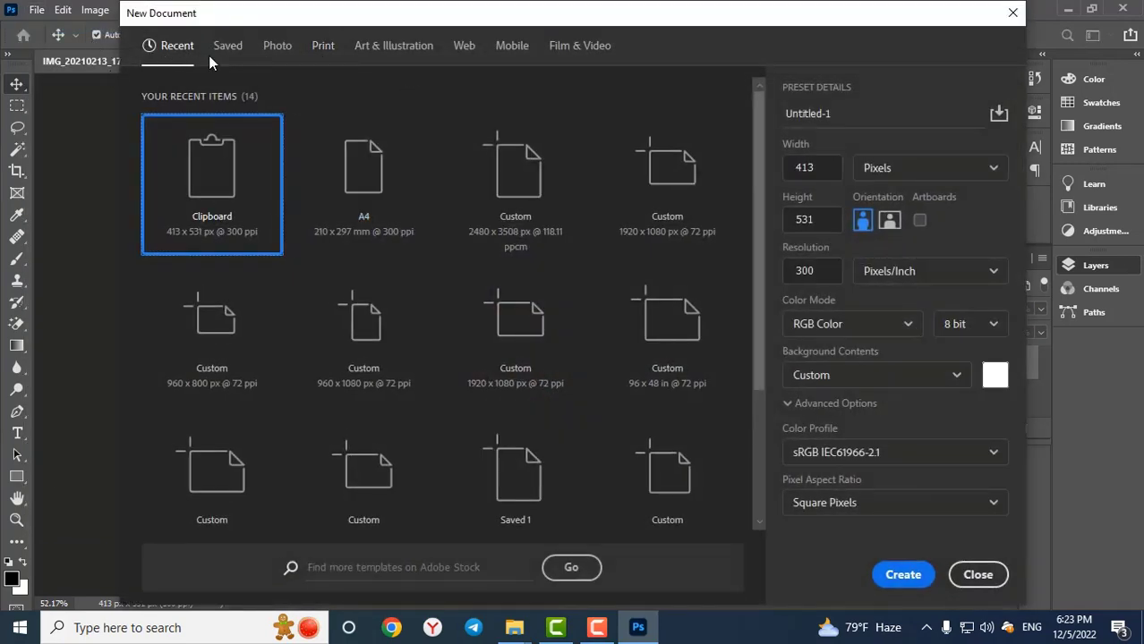
left_click(322, 49)
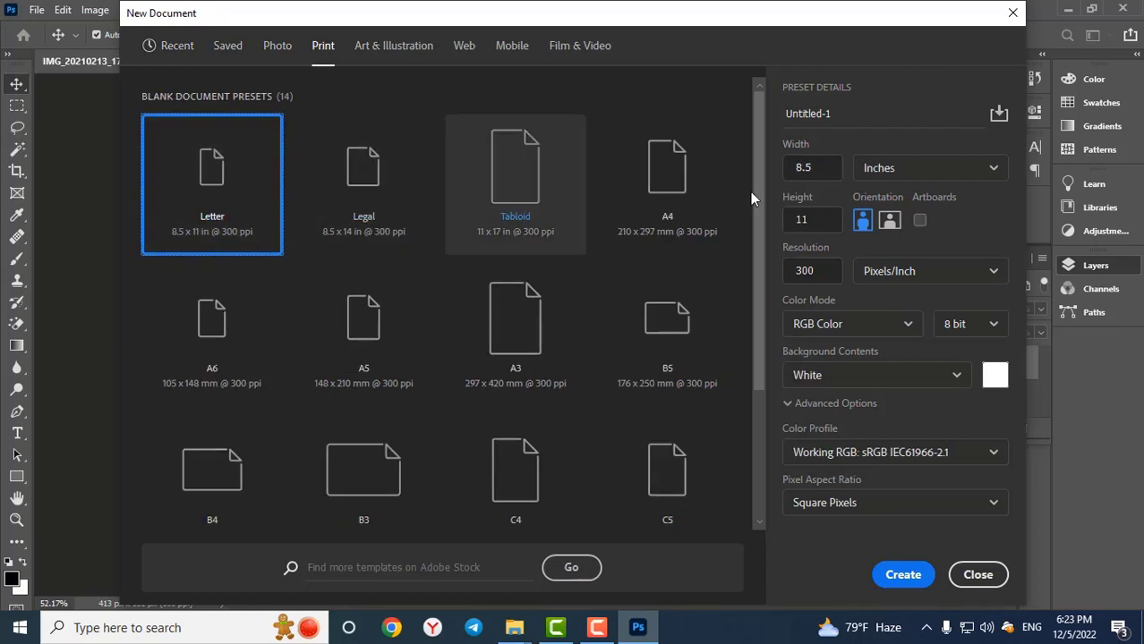
left_click(674, 183)
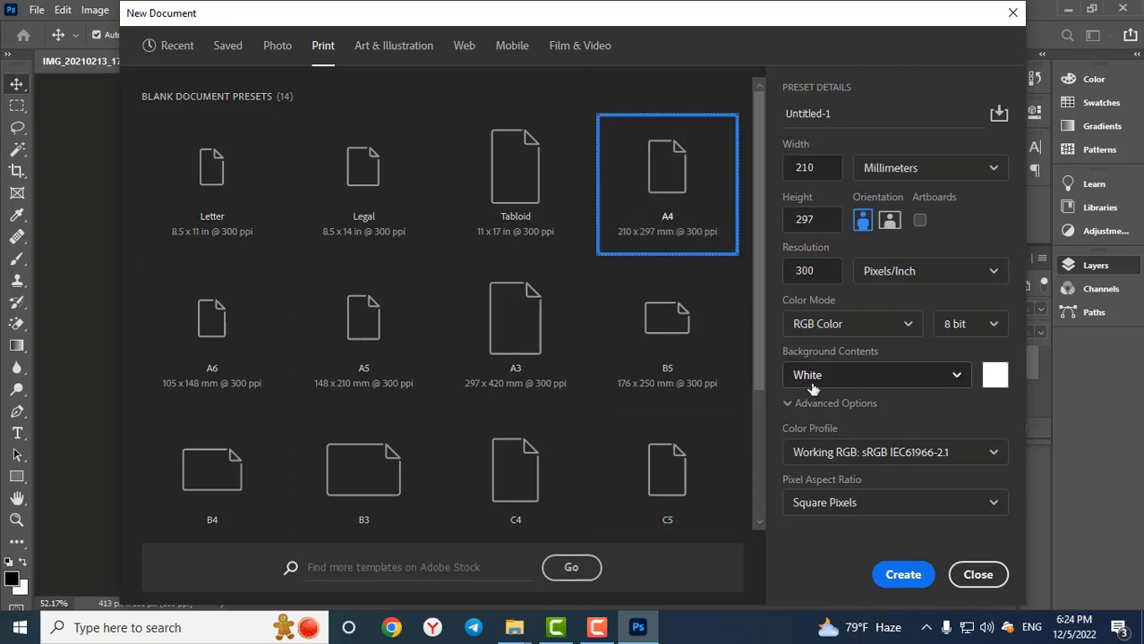
left_click(898, 327)
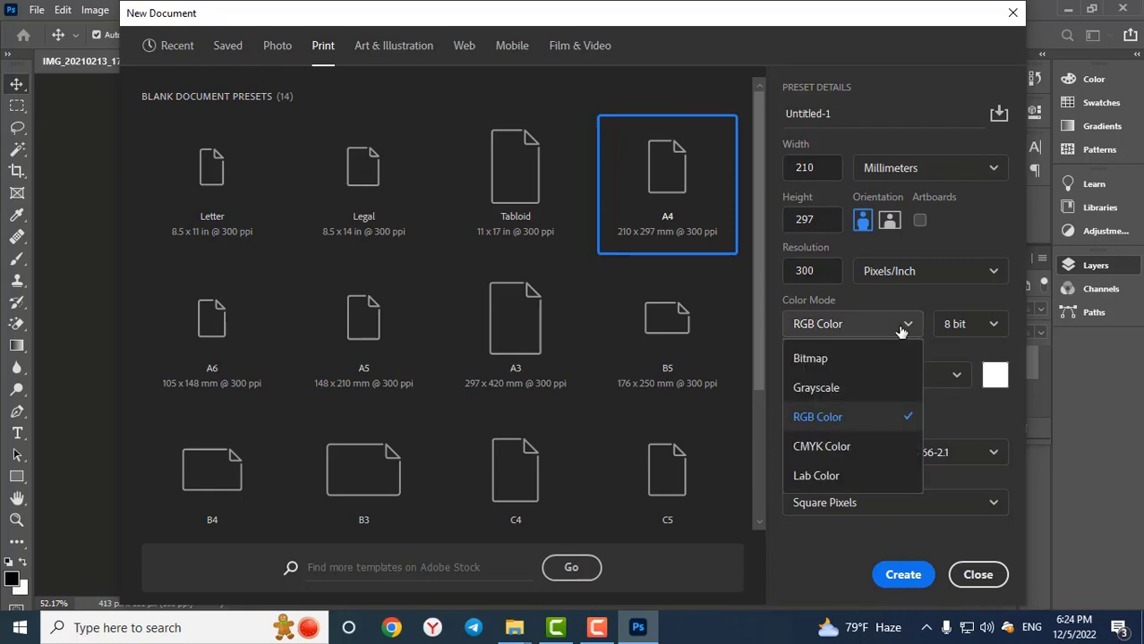
left_click(841, 448)
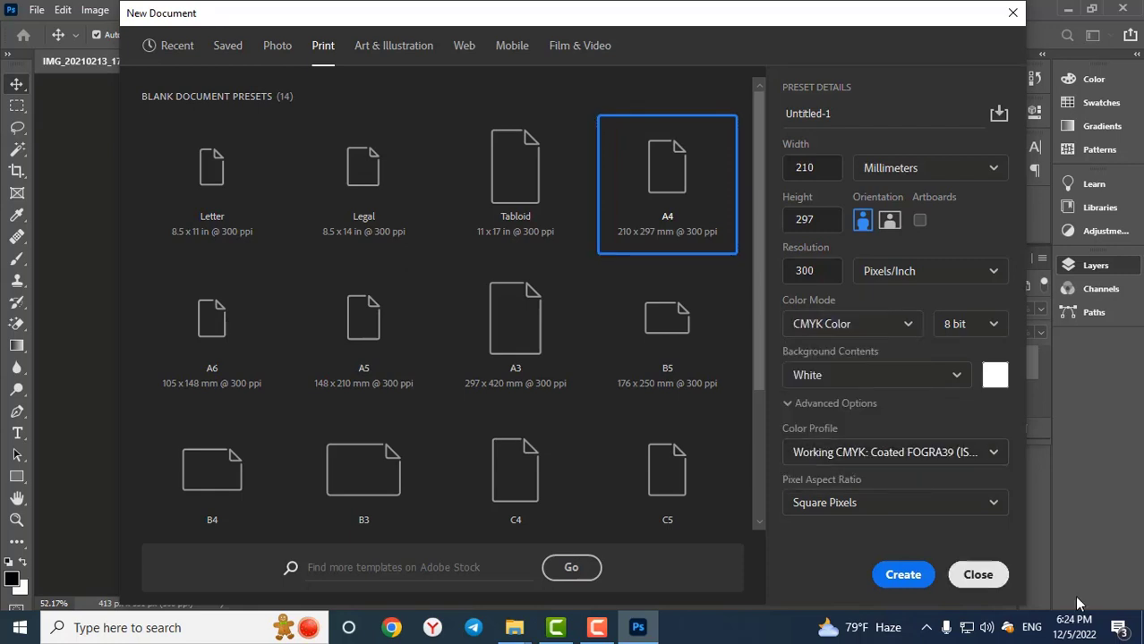
left_click(906, 575)
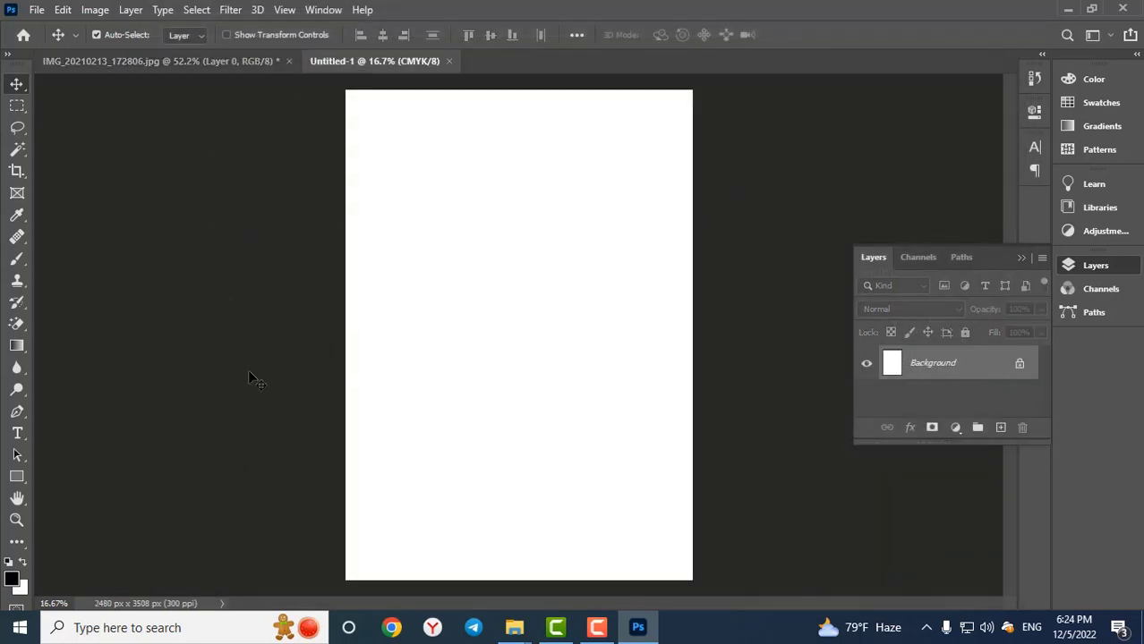
- Paste the copied photo into the A4 page and place it in the page's upper-left corner
left_click(64, 11)
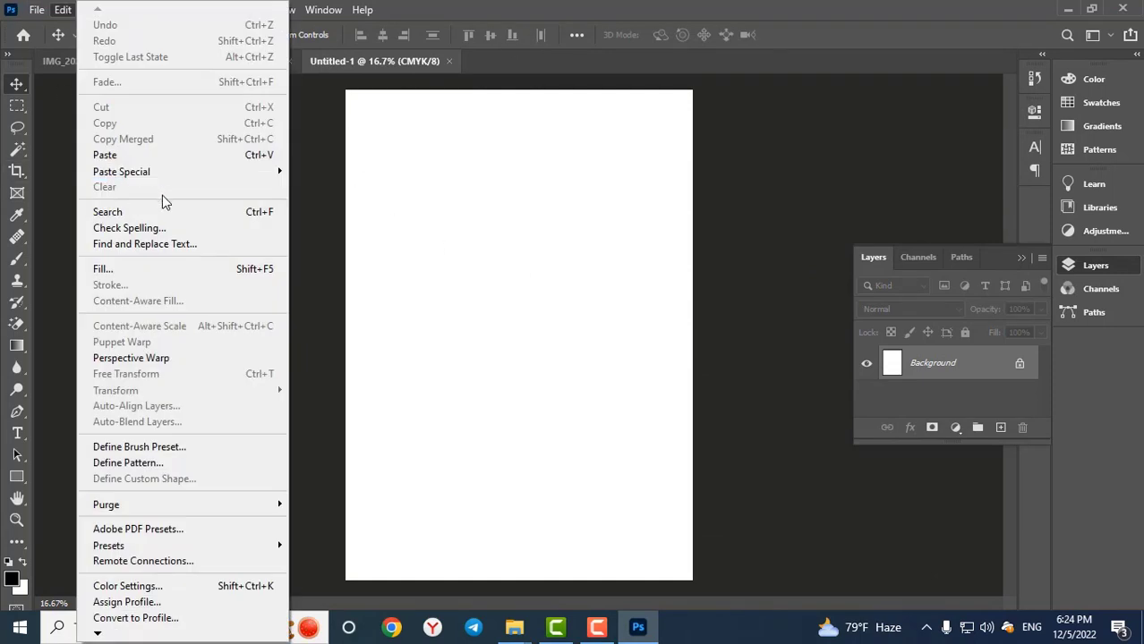
left_click(125, 156)
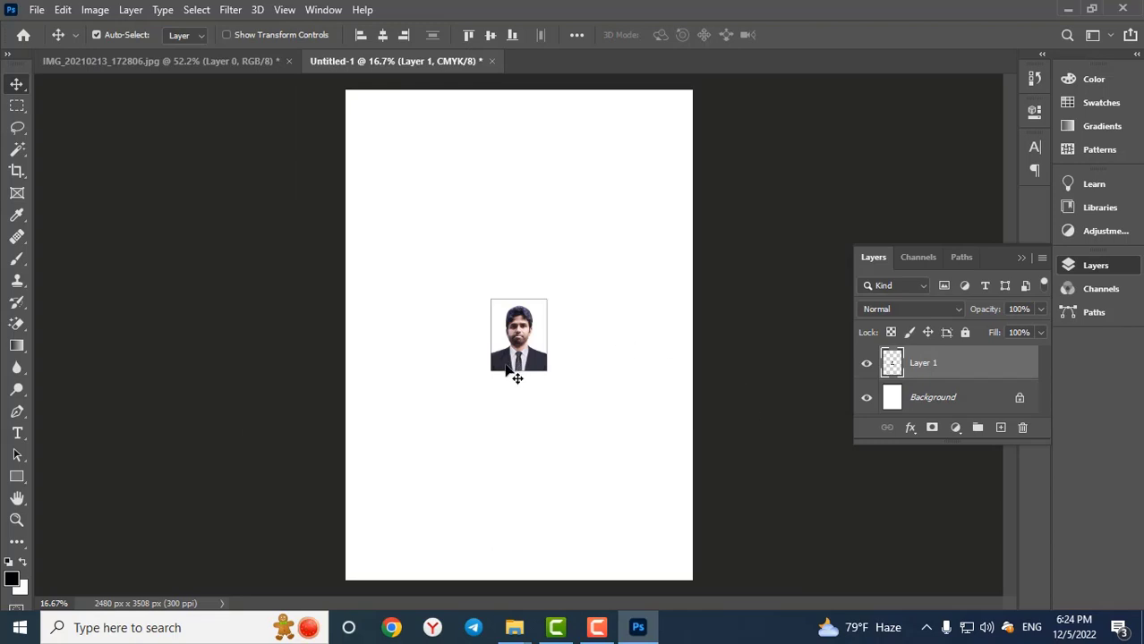
left_click_drag(518, 365, 374, 162)
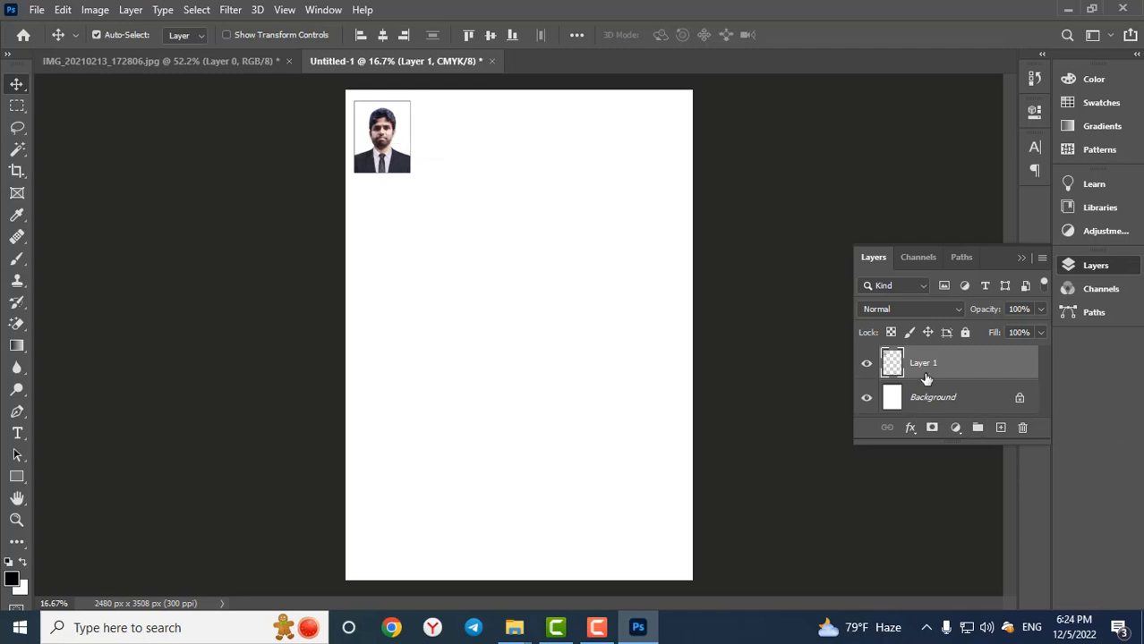
- Select the pasted photo's pixels on Layer 1 and duplicate them horizontally into a row of five photos across the page
key("ctrl")
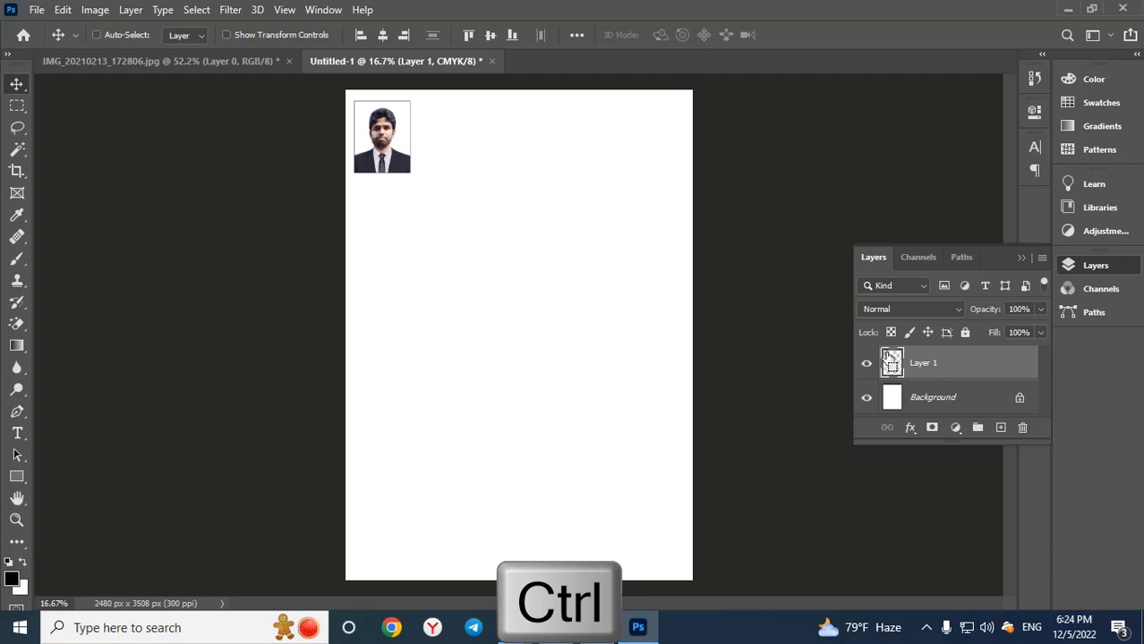
left_click(890, 361, "ctrl")
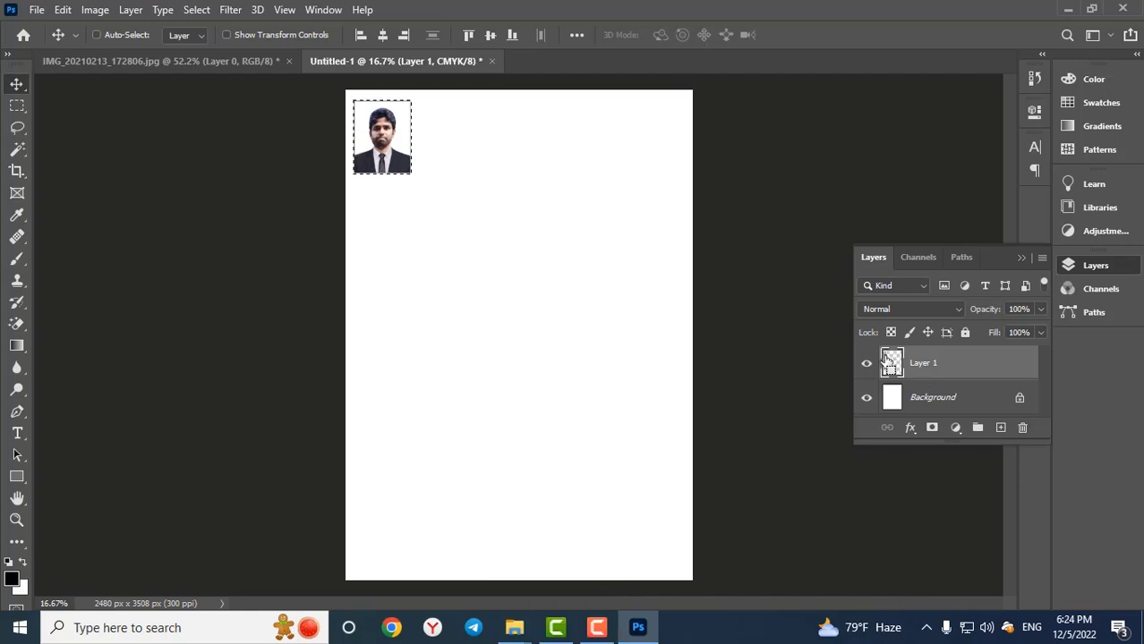
key("ctrl+alt+shift")
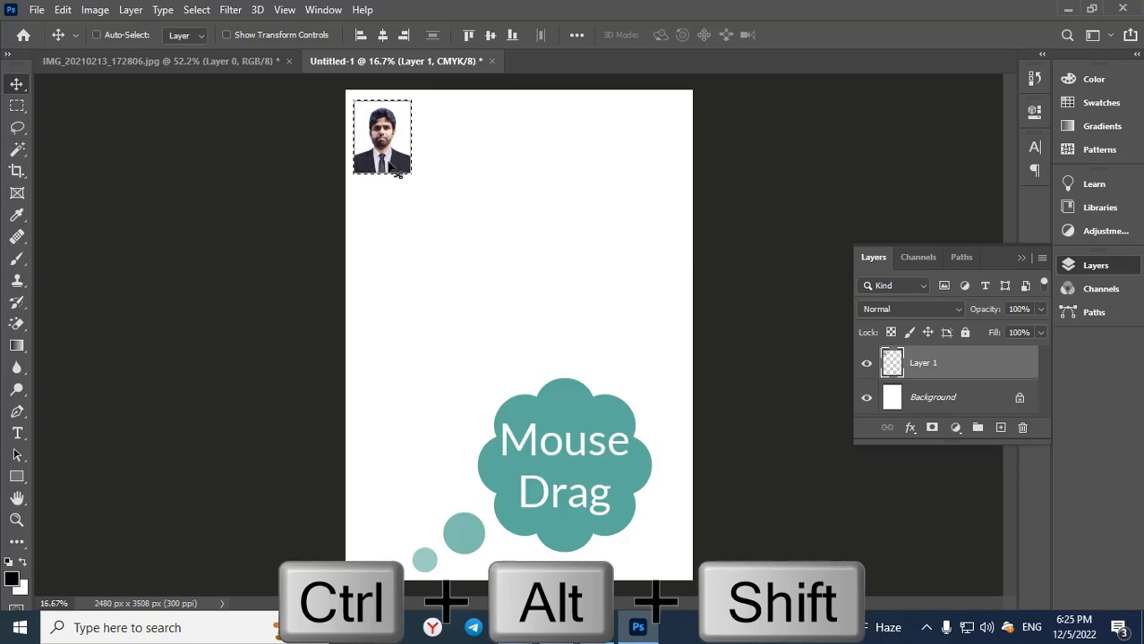
left_click_drag(396, 172, 447, 174)
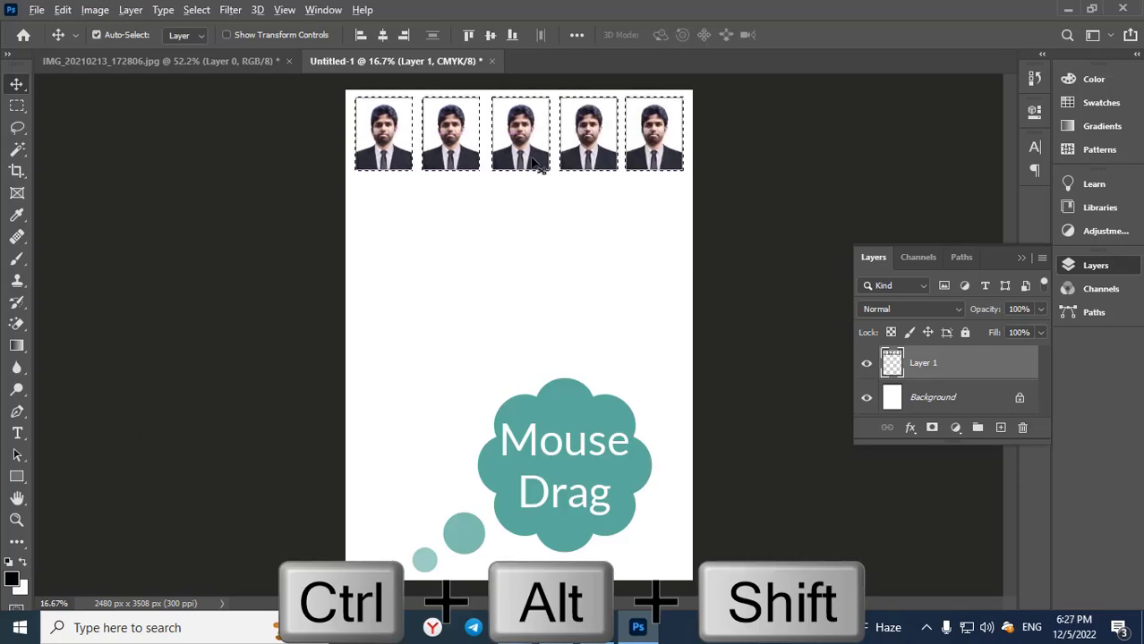
- Duplicate the photo row downward until six rows of five fill the page, and deselect everything
left_click_drag(536, 163, 529, 243)
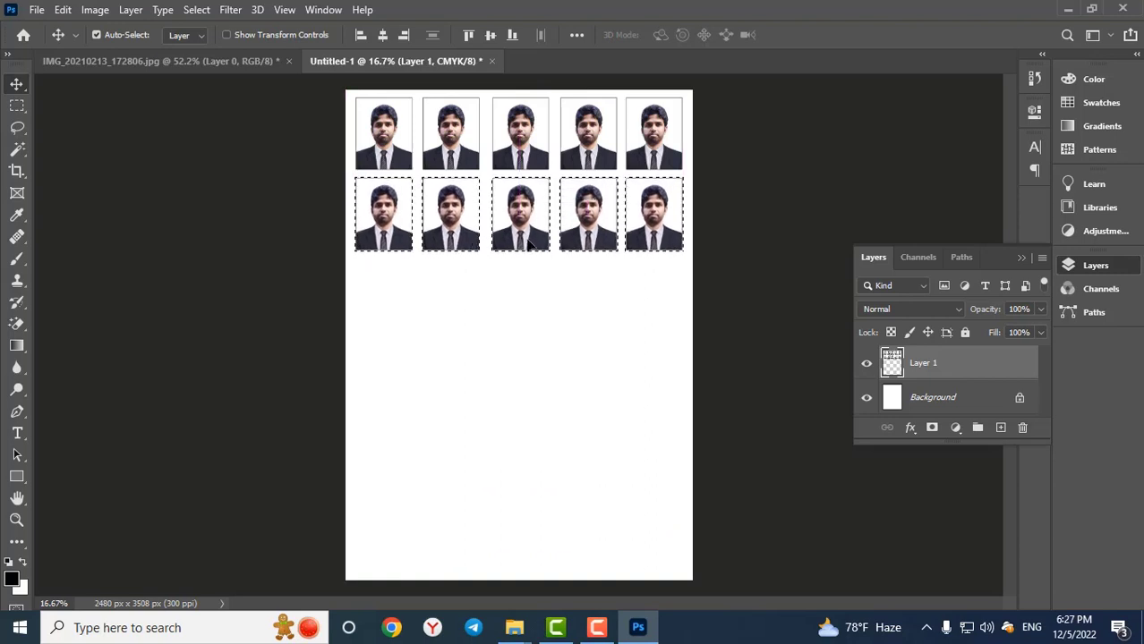
left_click(891, 364, "ctrl")
left_click_drag(530, 258, 523, 566)
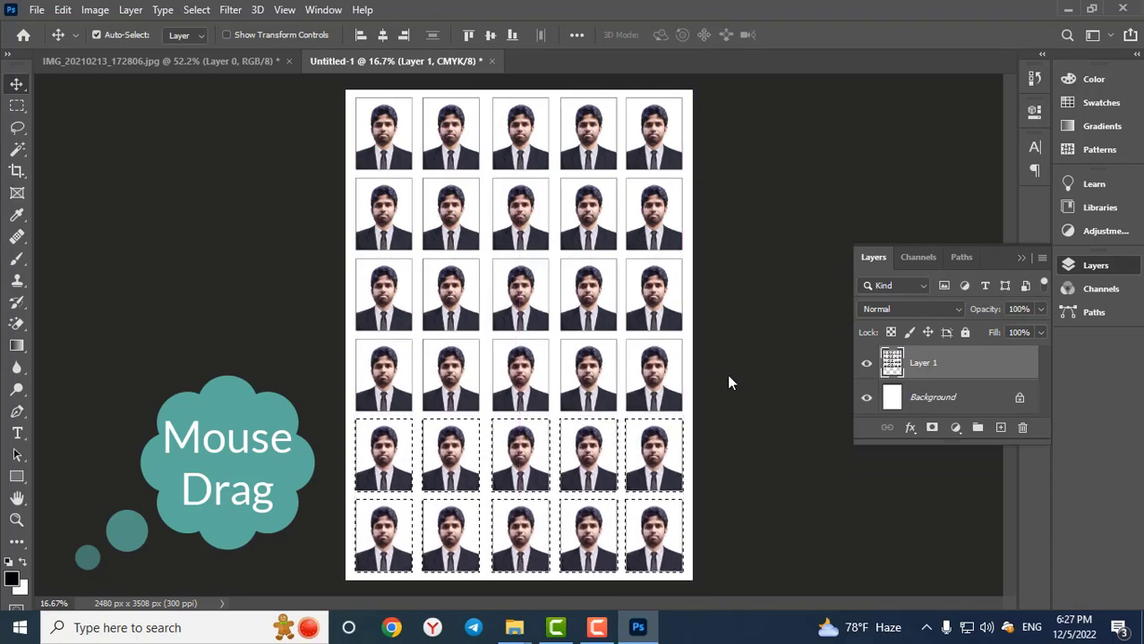
left_click(730, 380)
key("ctrl+d")
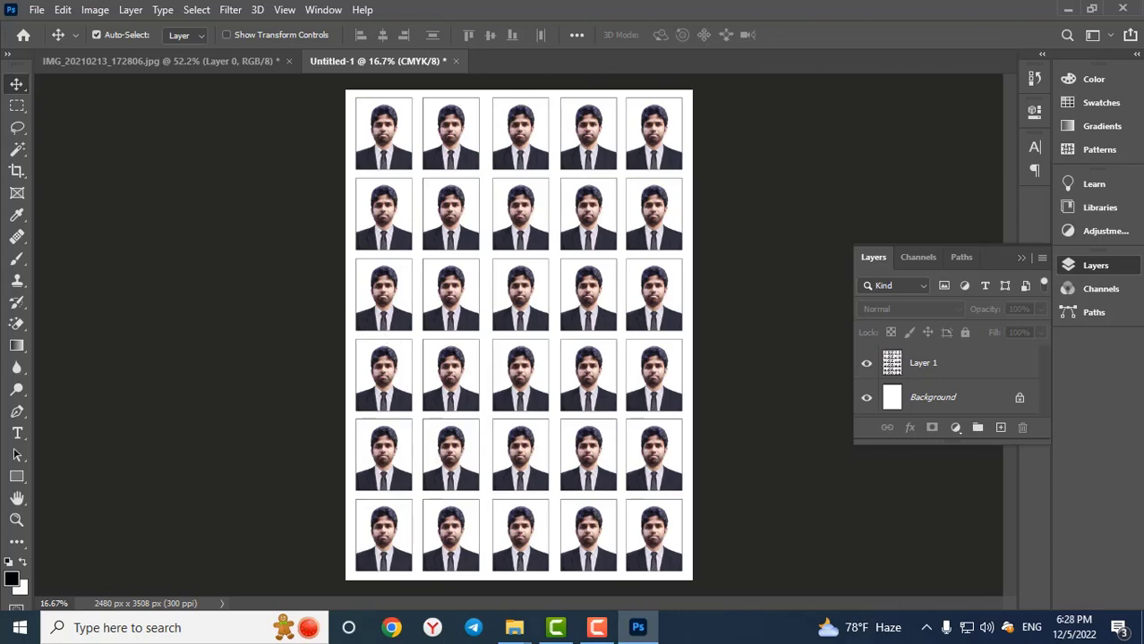
- Start saving the photo sheet on the computer's Desktop with JPEG as the file type
left_click(41, 10)
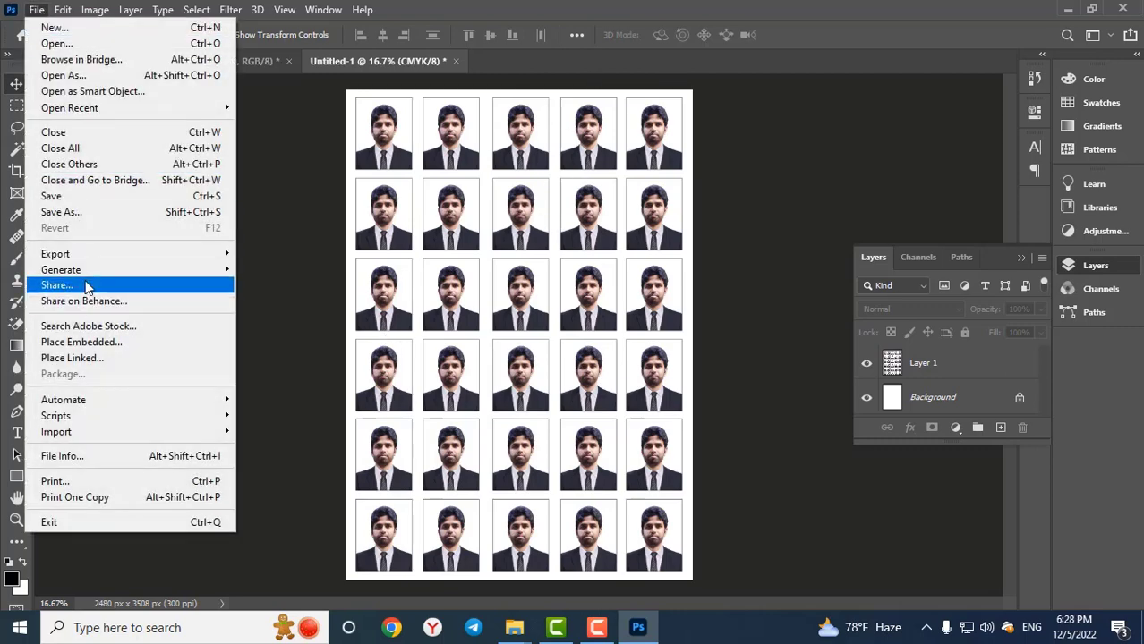
left_click(76, 213)
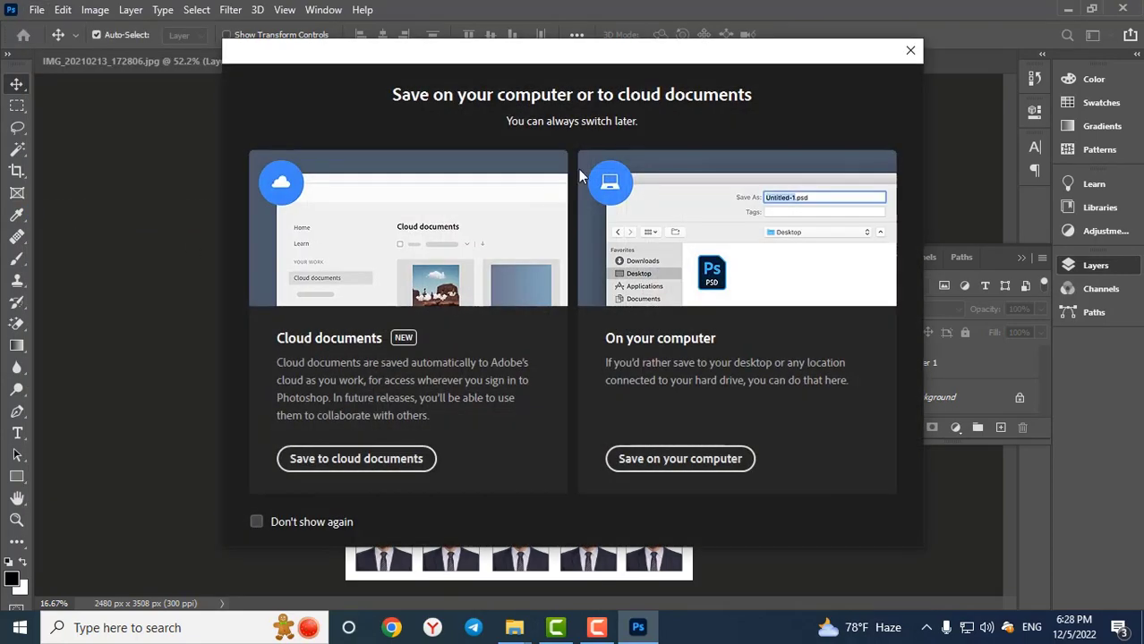
left_click(660, 460)
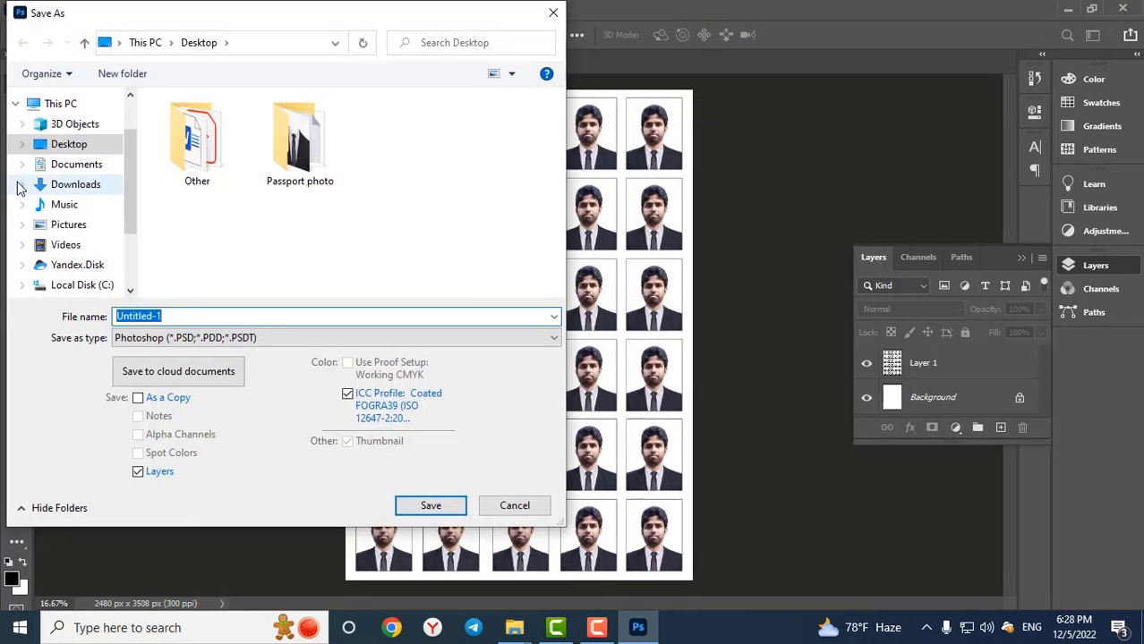
left_click(55, 148)
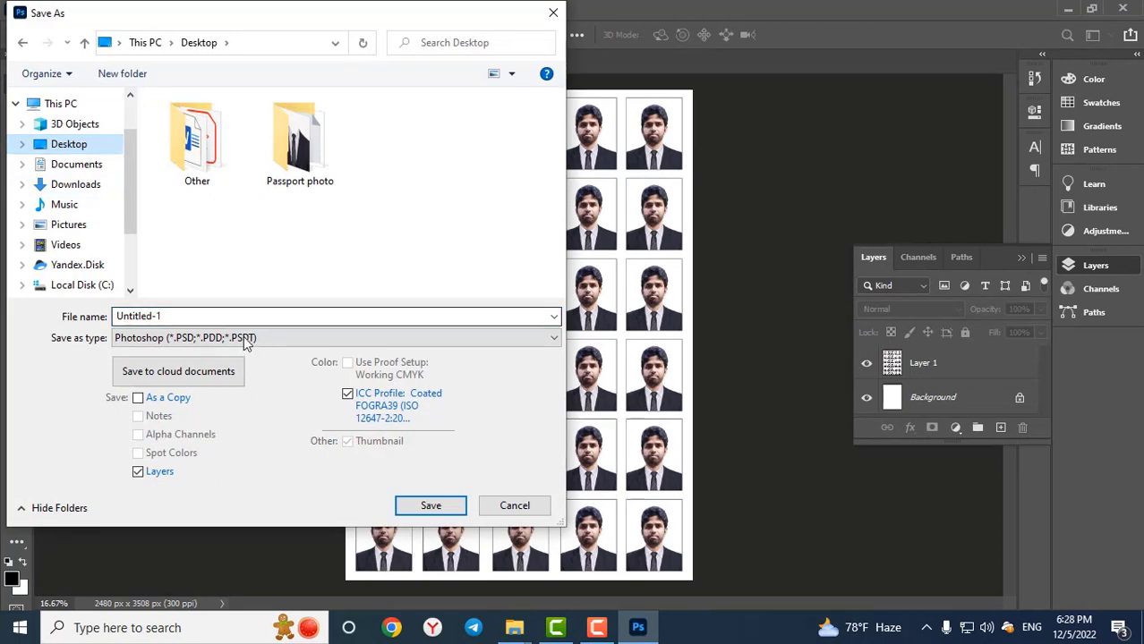
left_click(258, 338)
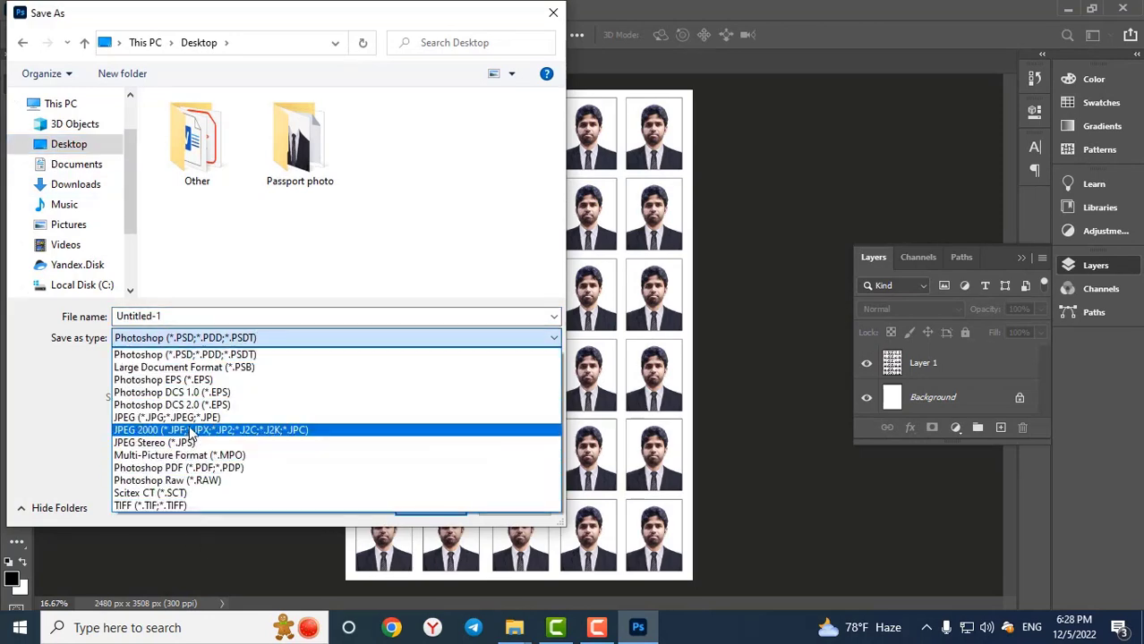
left_click(191, 417)
- Switch the save location to the Passport photo folder and save the sheet there as JPEG Untitled-1
left_click(161, 316)
left_click_drag(161, 317, 57, 319)
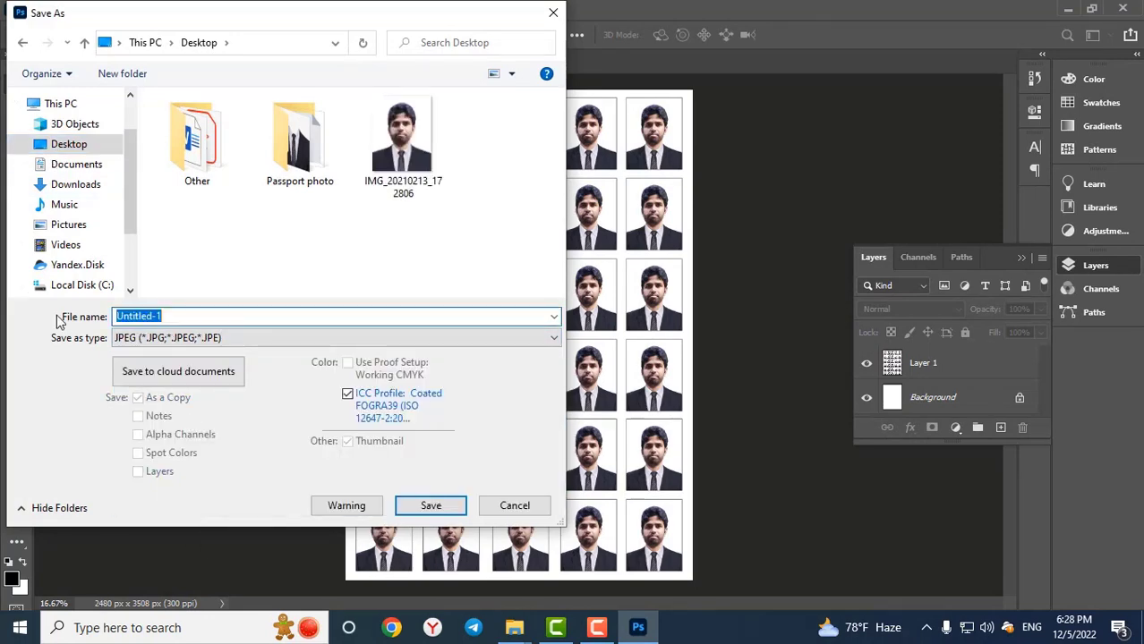
type("passport")
left_click(166, 334)
left_click(430, 506)
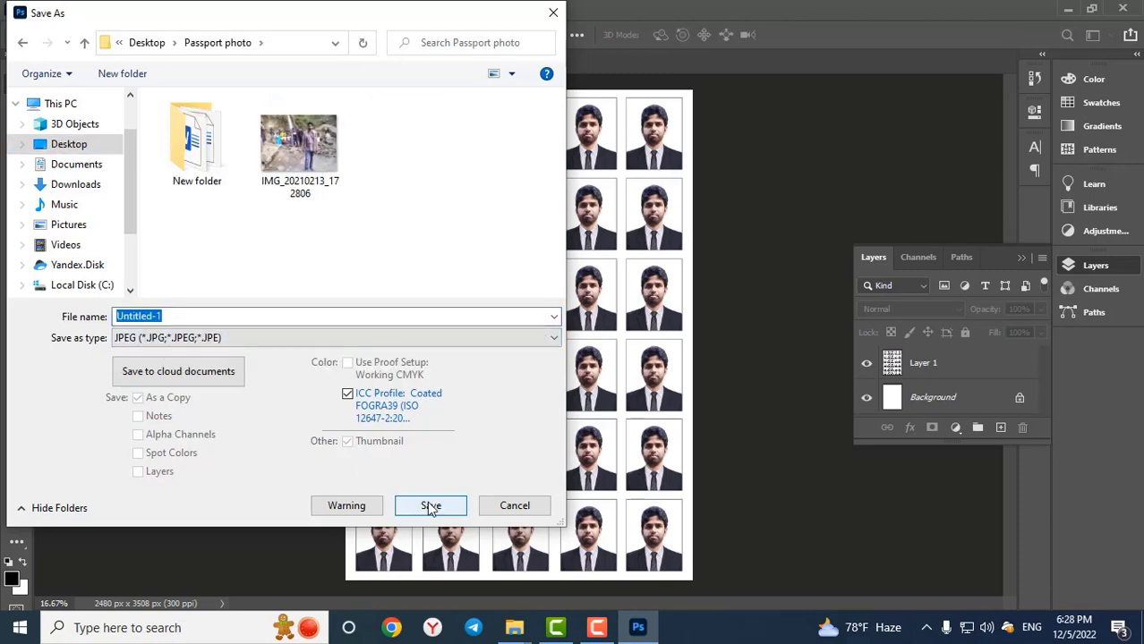
left_click(430, 506)
left_click(667, 139)
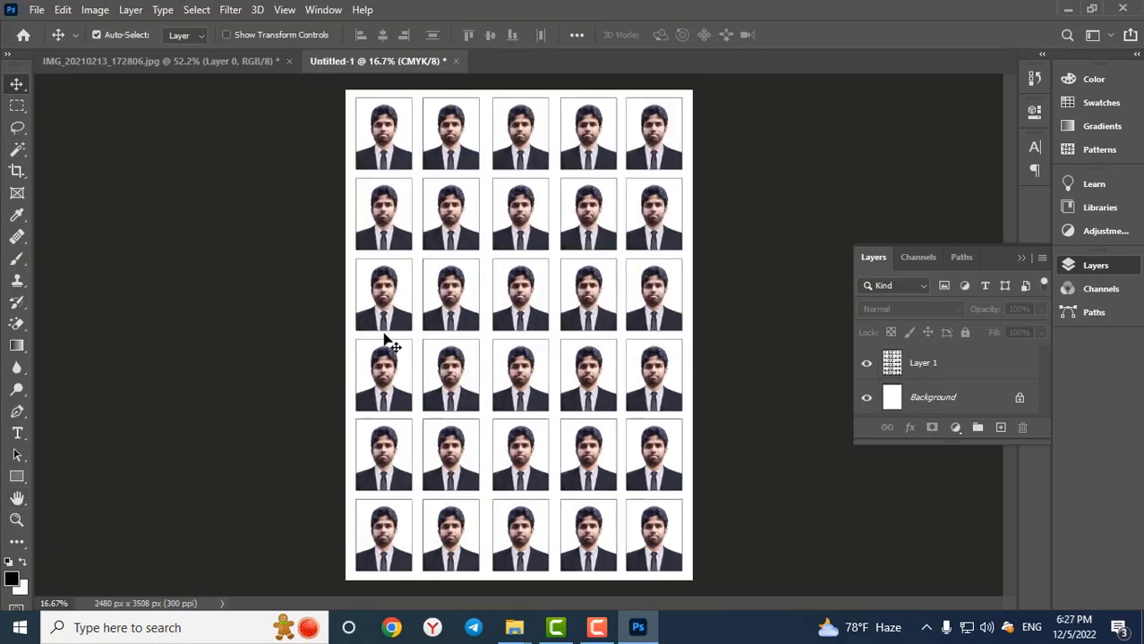